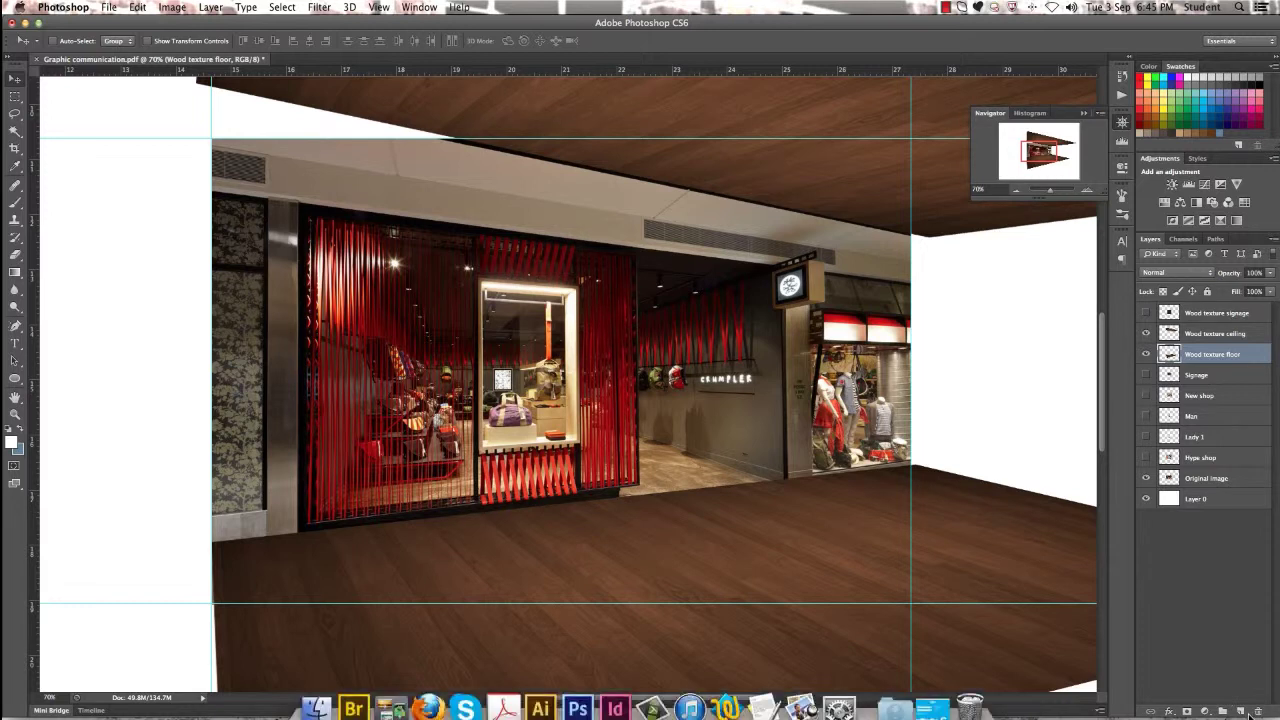
# Step: Add a new layer directly above the Wood texture floor layer and name it "Black bulkhead"
pyautogui.click(1241, 711)
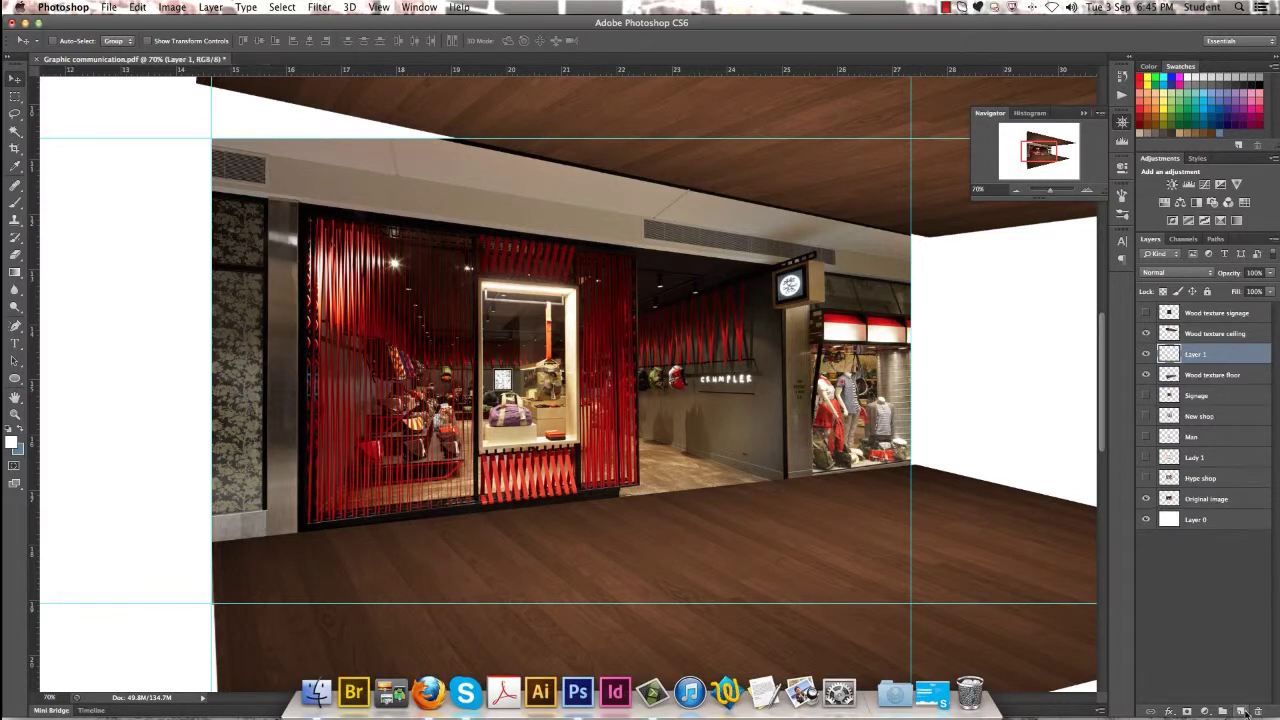
pyautogui.doubleClick(1196, 354)
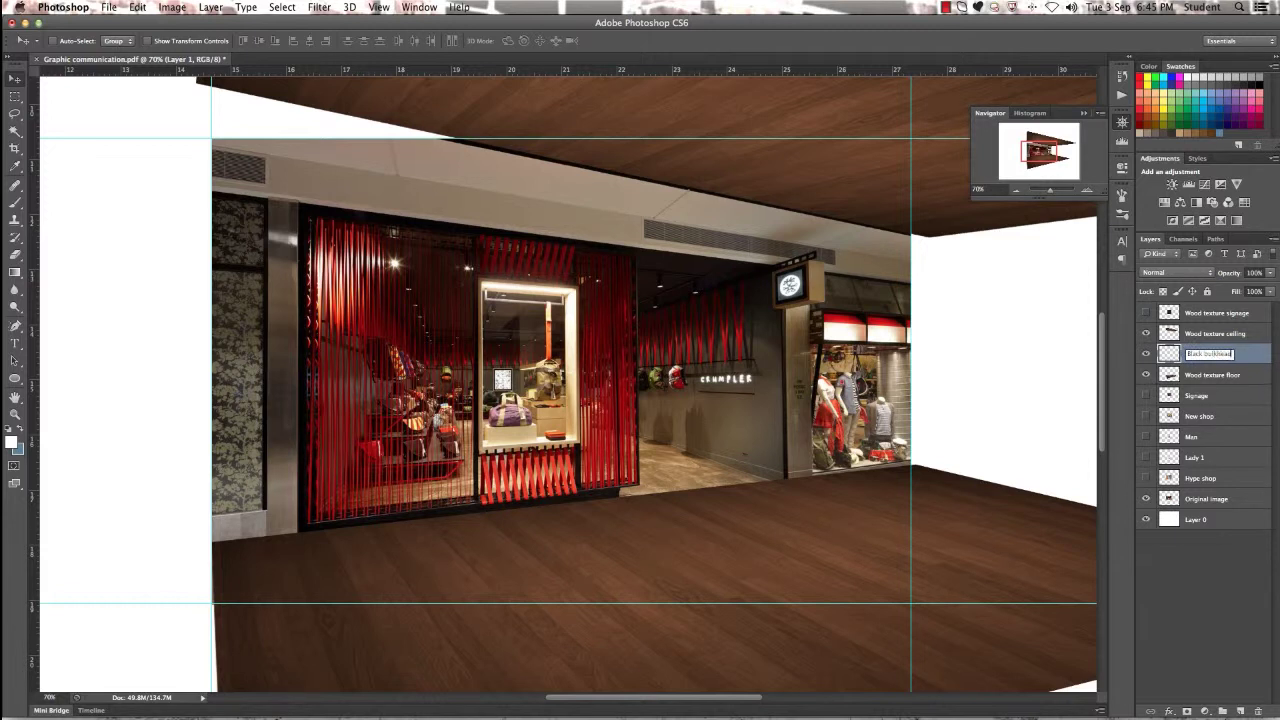
pyautogui.press('Return')
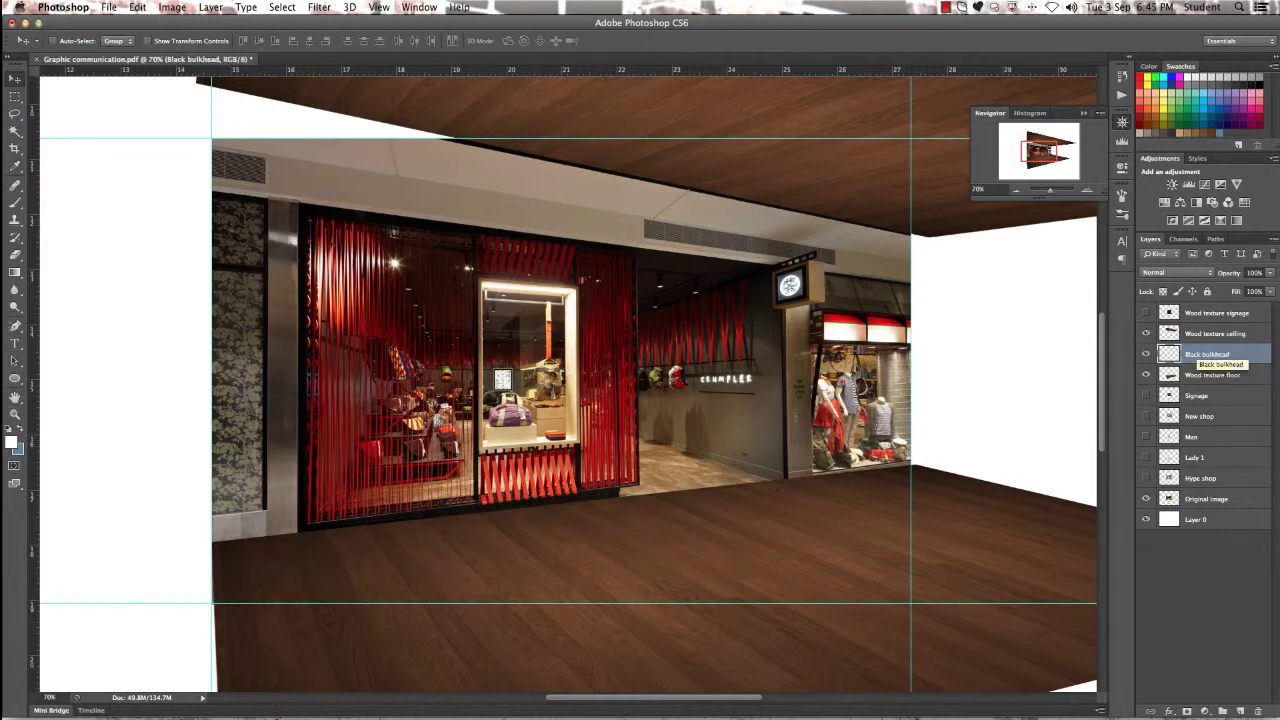
# Step: Select the bulkhead strip above the shopfronts with the Polygonal Lasso, extending past the photo's left and right edges
pyautogui.click(16, 116)
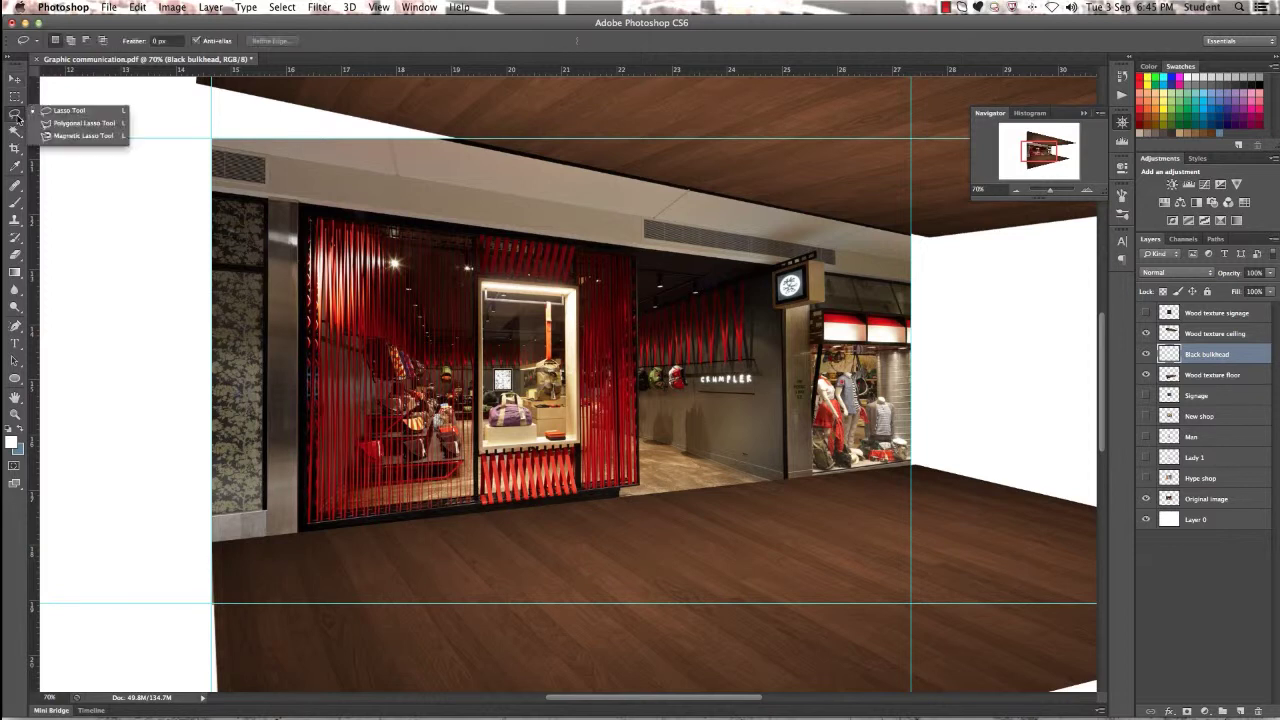
pyautogui.click(70, 124)
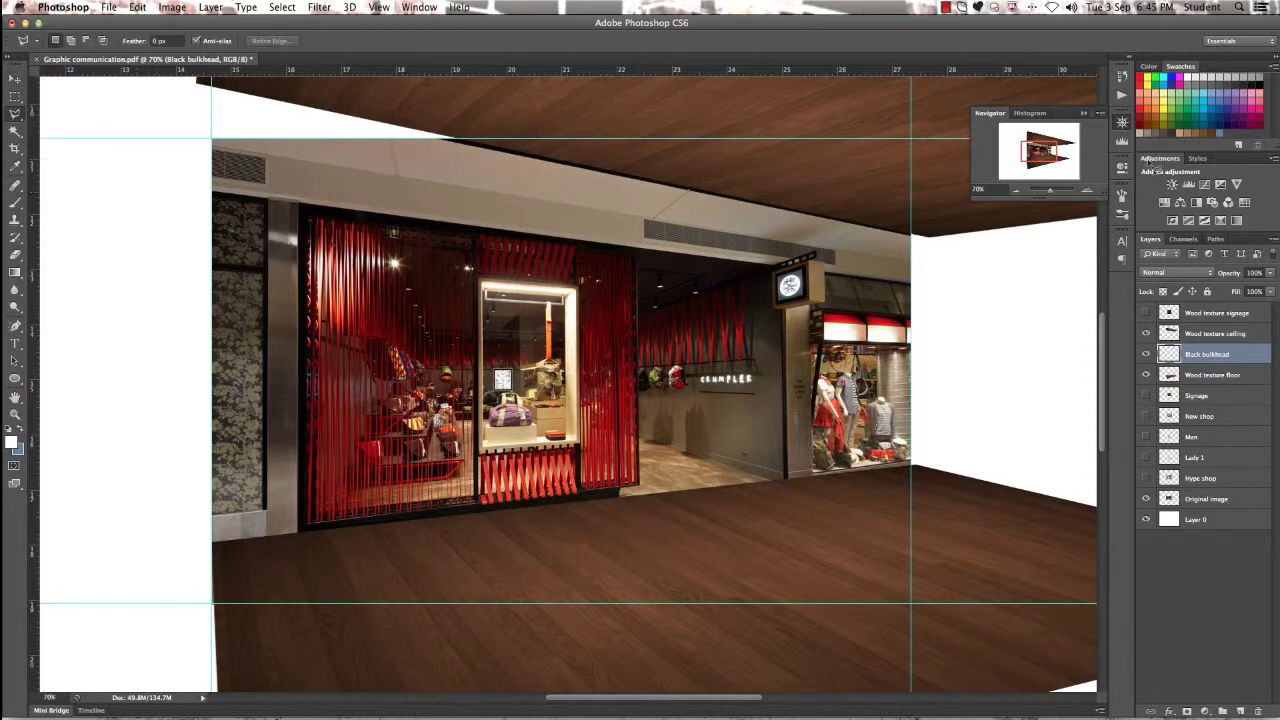
pyautogui.moveTo(1050, 192); pyautogui.dragTo(1039, 147)
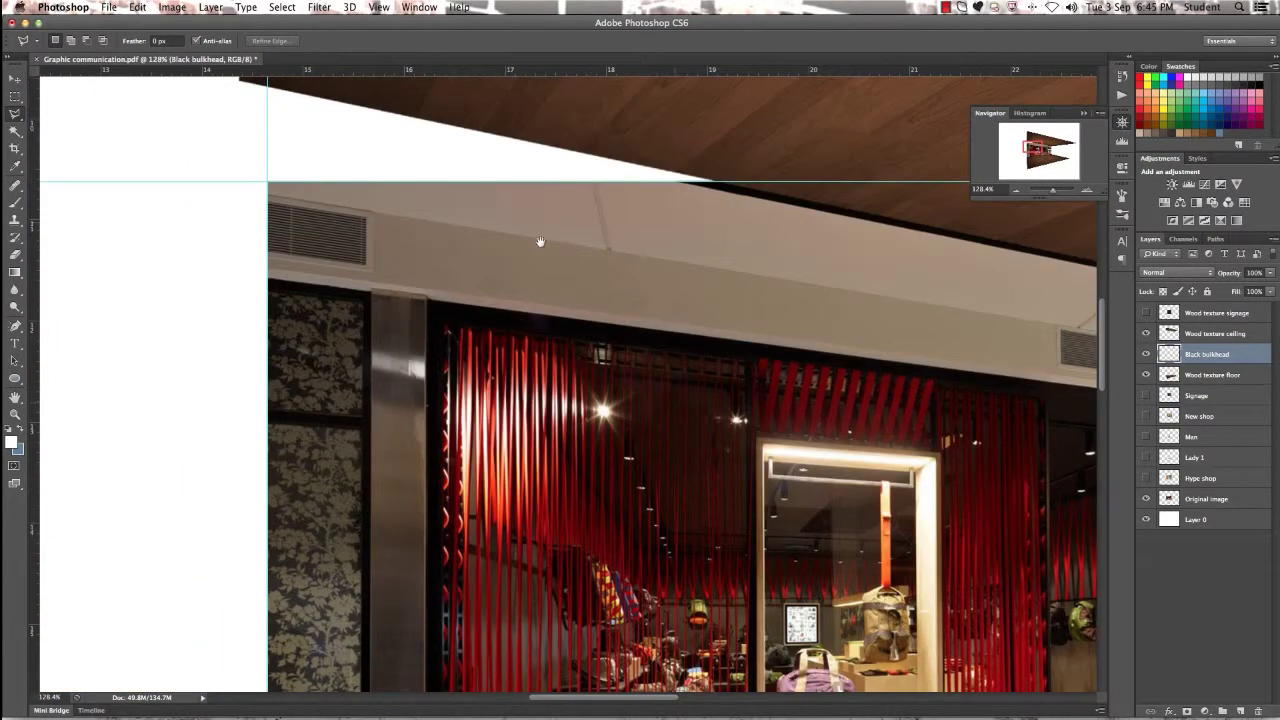
pyautogui.click(147, 215)
pyautogui.click(272, 276)
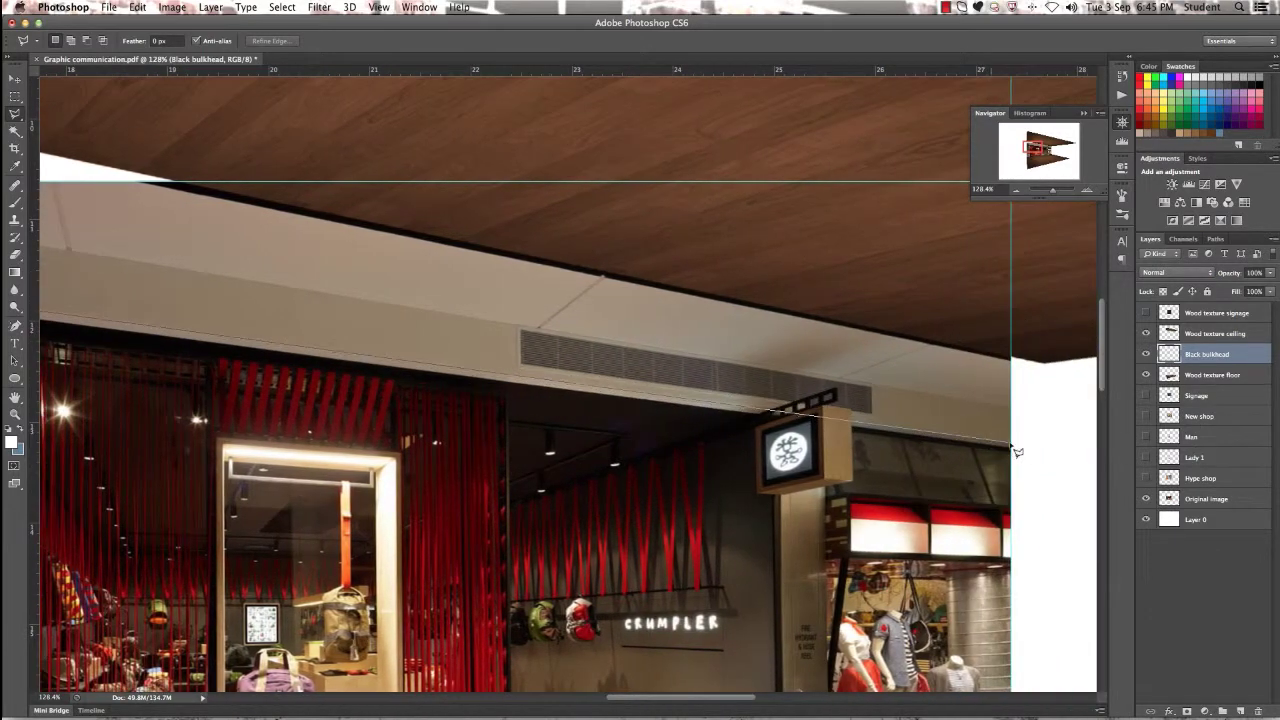
pyautogui.click(1012, 444)
pyautogui.click(1036, 447)
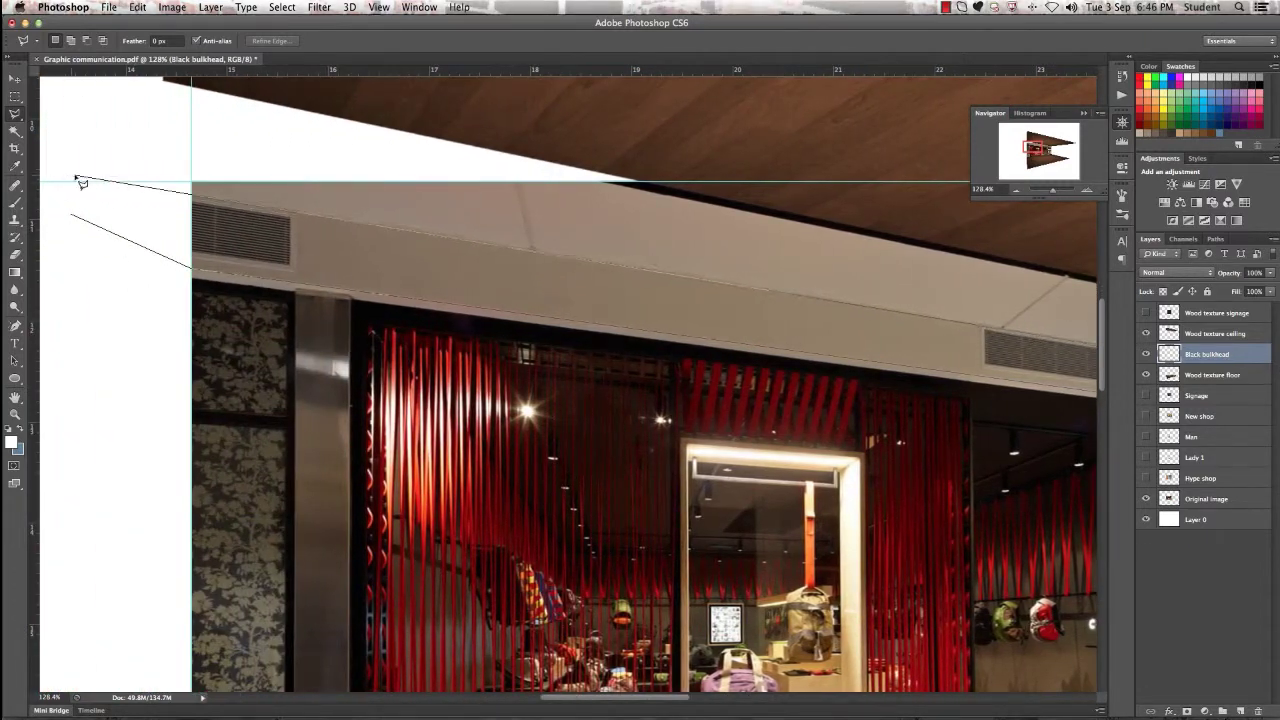
pyautogui.click(76, 175)
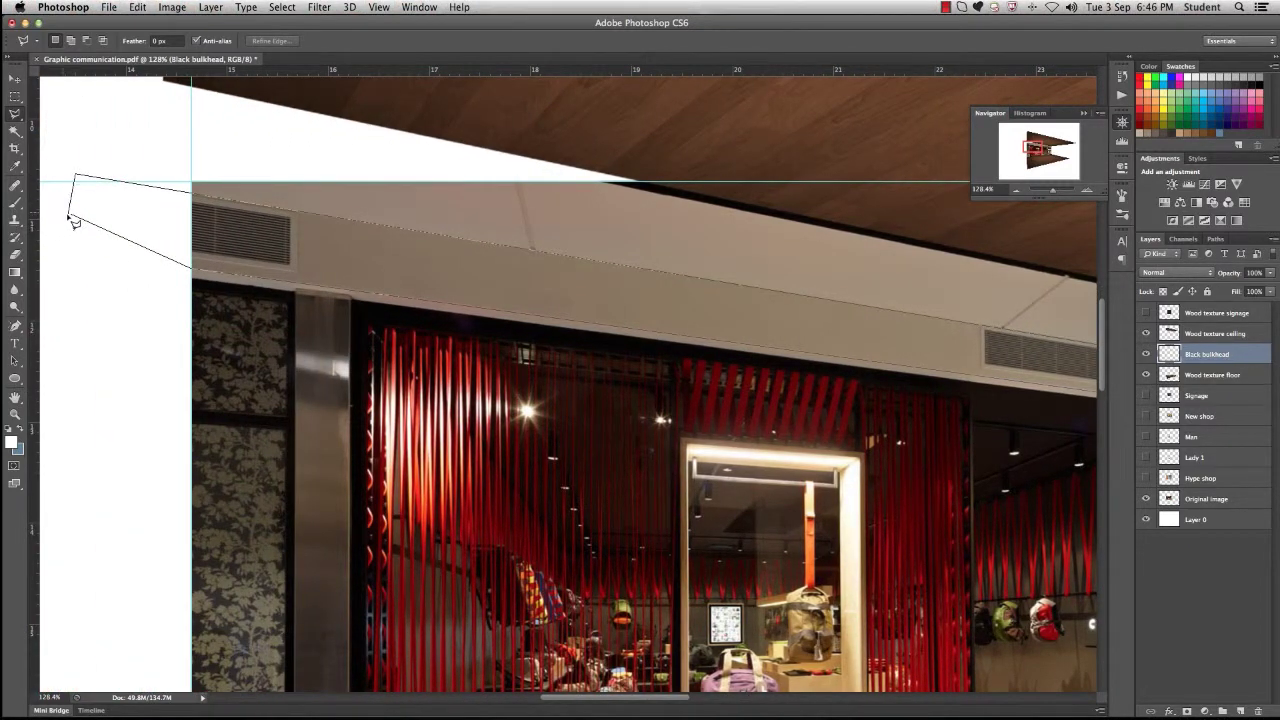
pyautogui.click(78, 221)
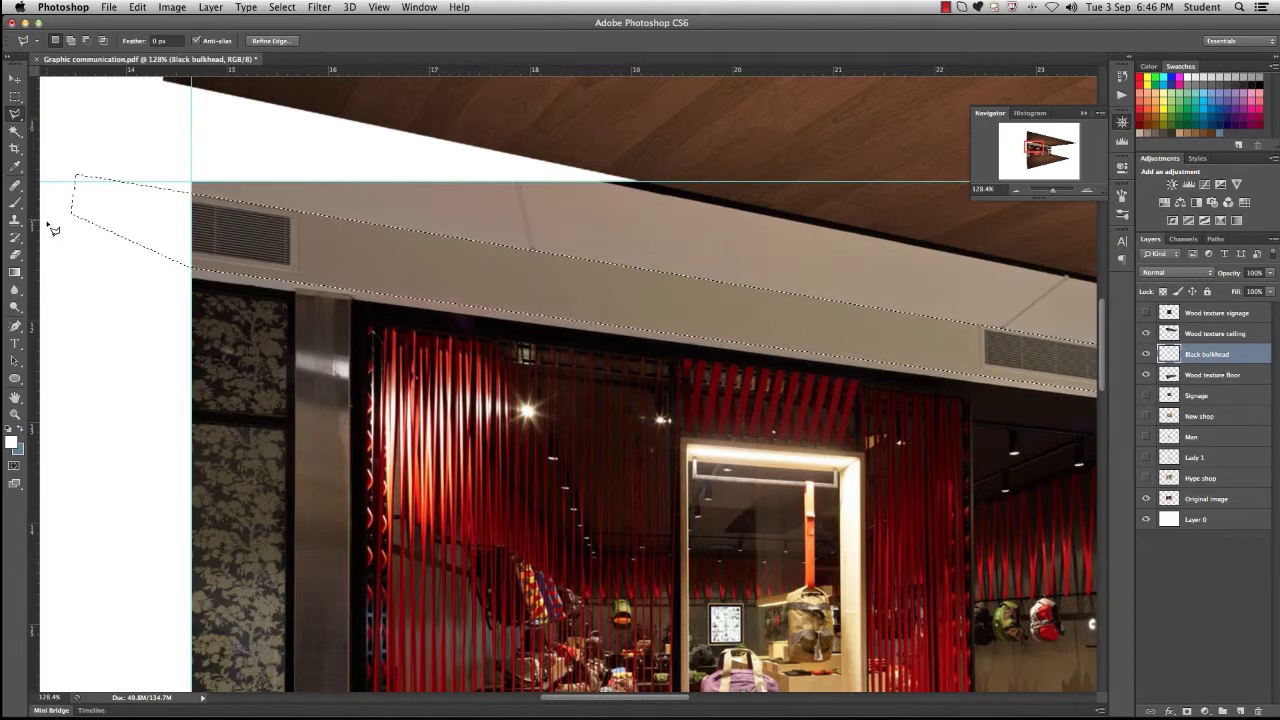
# Step: Set the foreground colour to black (000000) and fill the bulkhead selection with the Paint Bucket
pyautogui.click(20, 274)
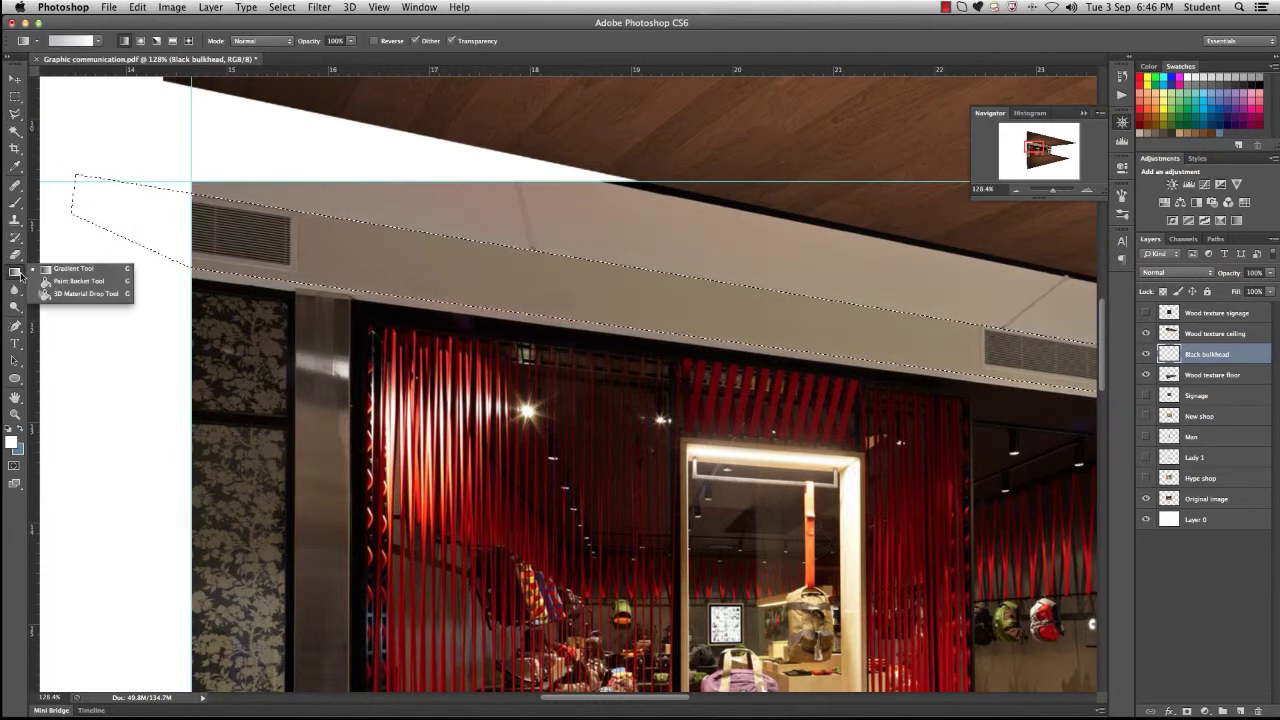
pyautogui.click(106, 282)
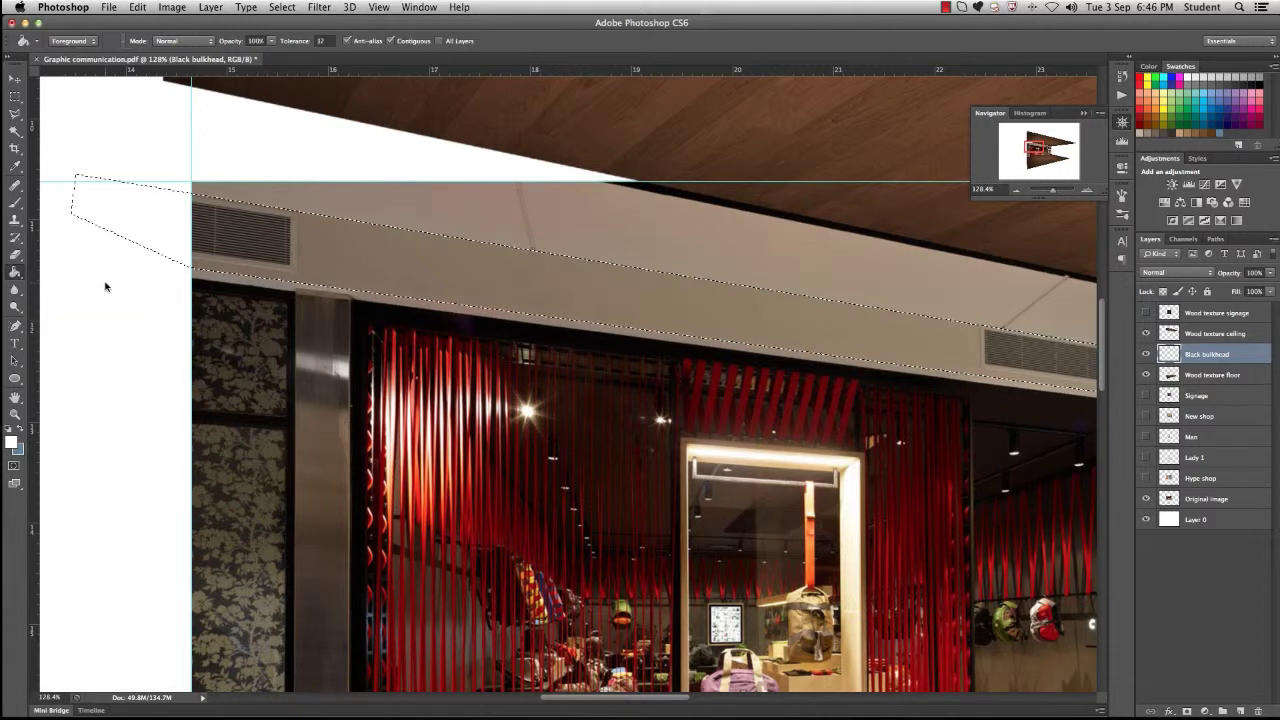
pyautogui.click(11, 441)
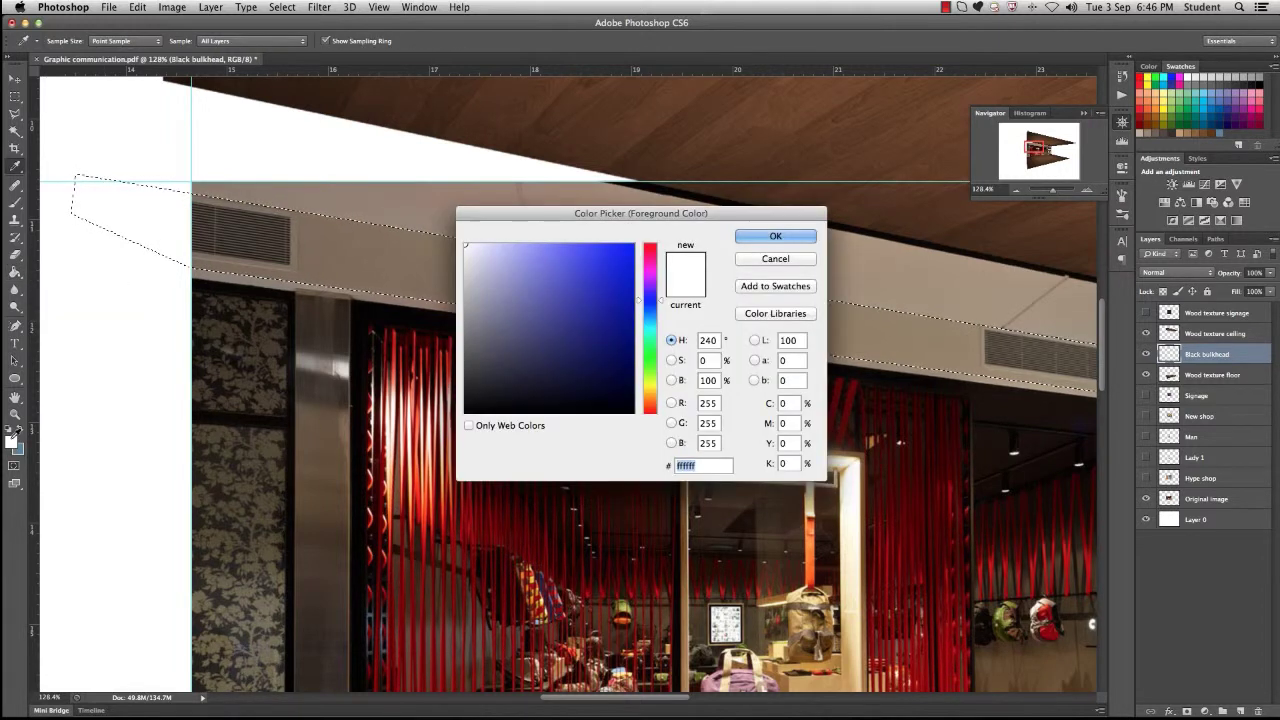
pyautogui.click(484, 406)
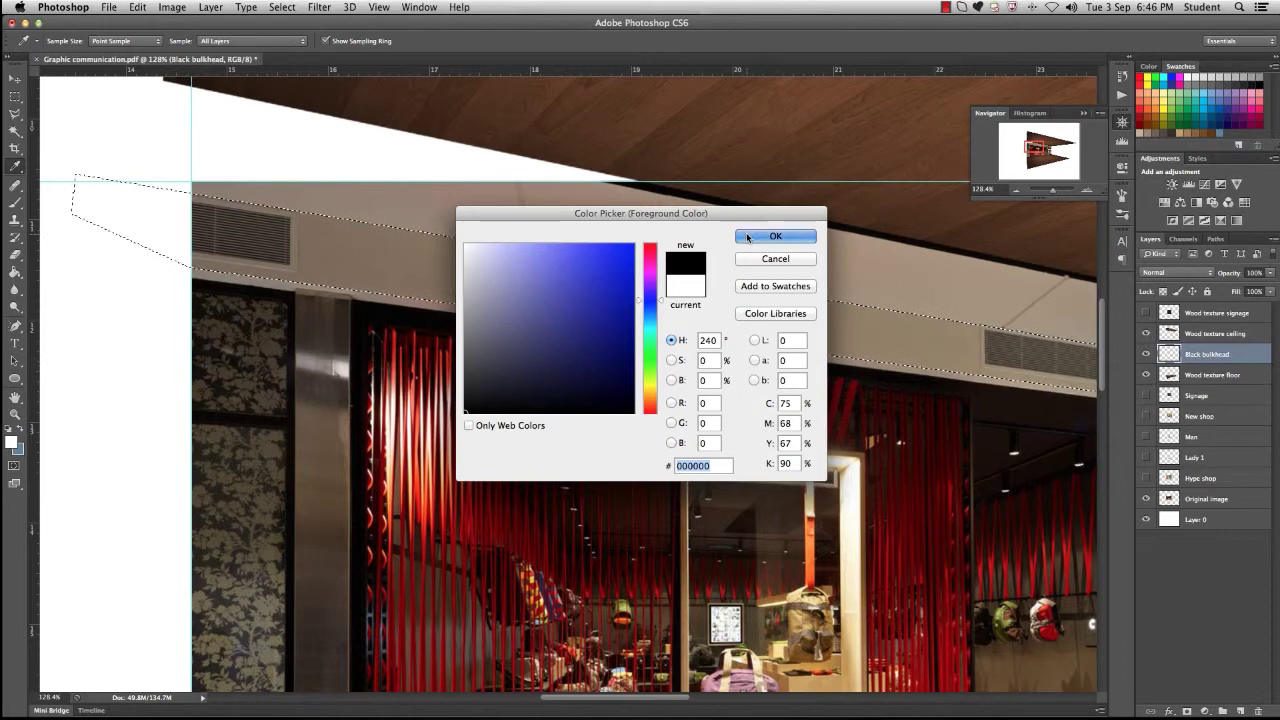
pyautogui.click(805, 237)
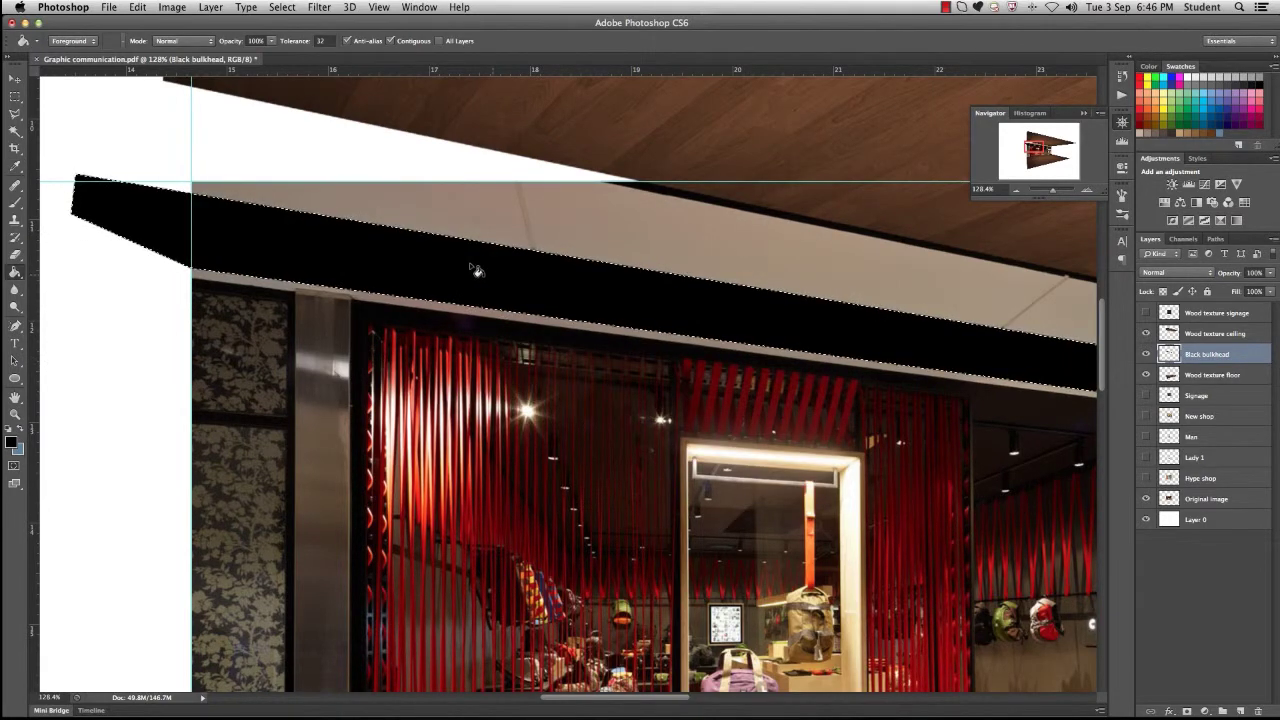
# Step: Deselect the bulkhead, then marquee and delete the black overhang outside the vertical guide at the photo's left edge
pyautogui.click(15, 96)
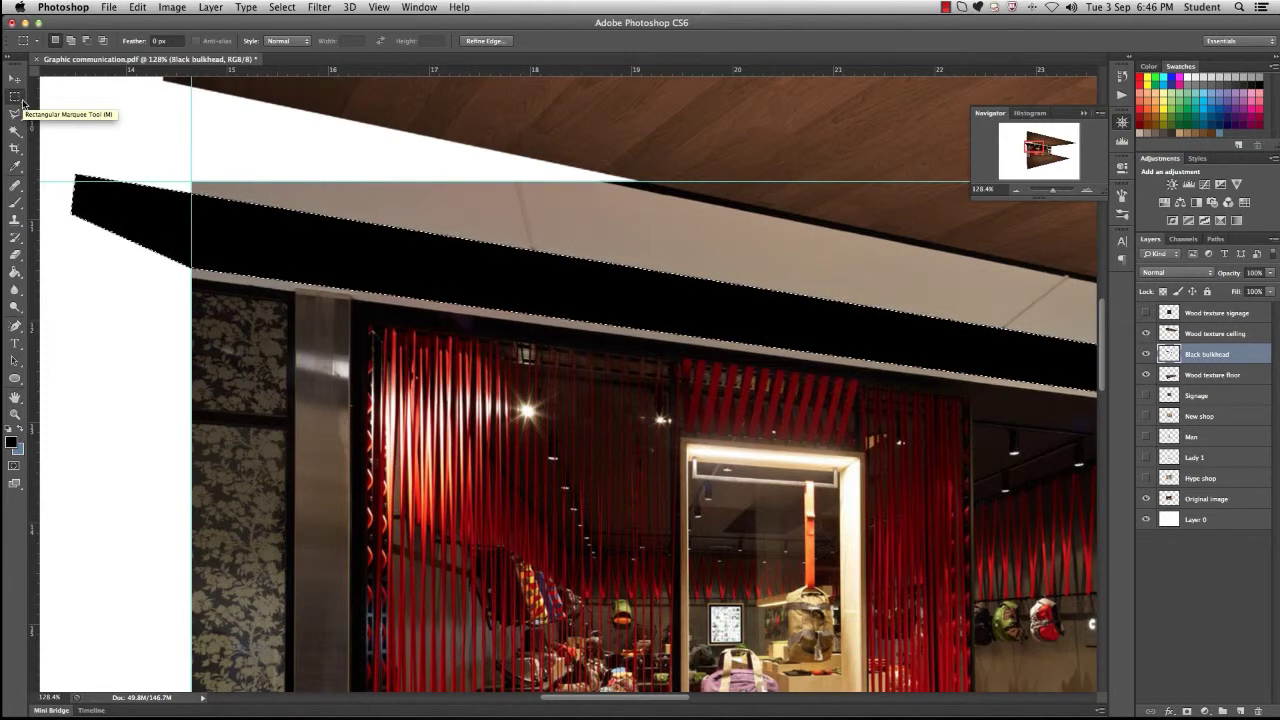
pyautogui.rightClick(101, 103)
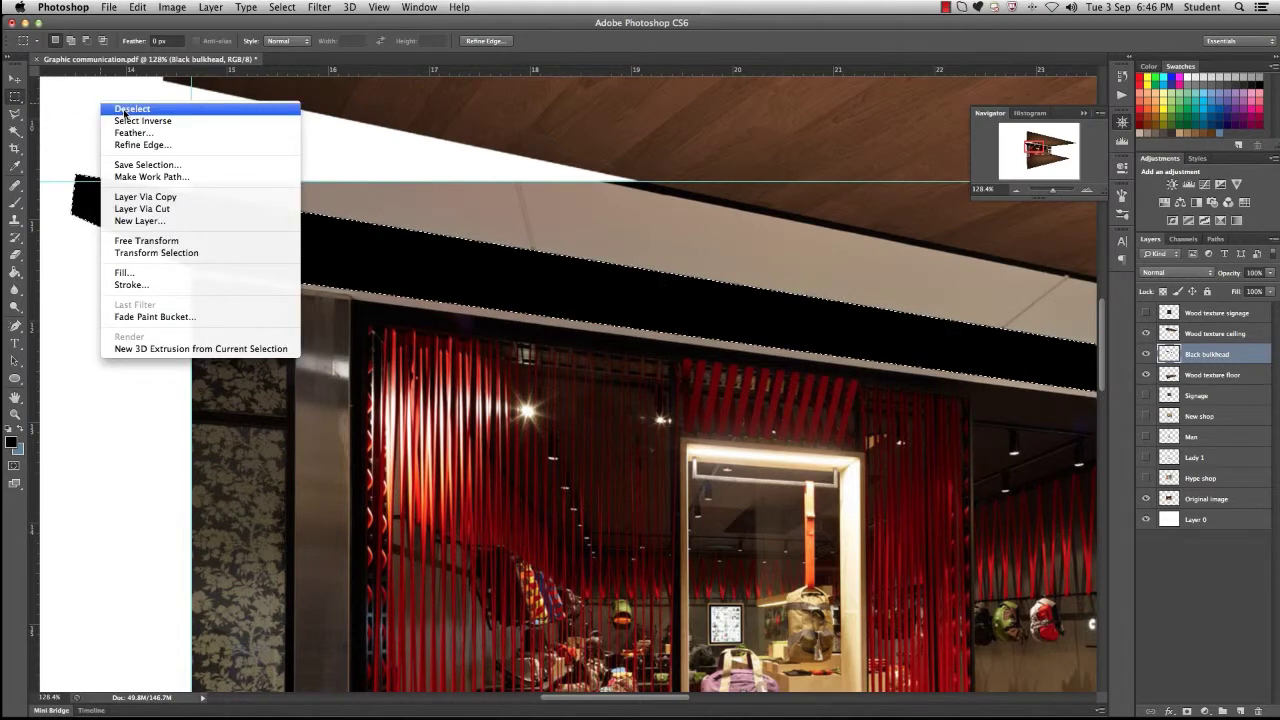
pyautogui.click(124, 110)
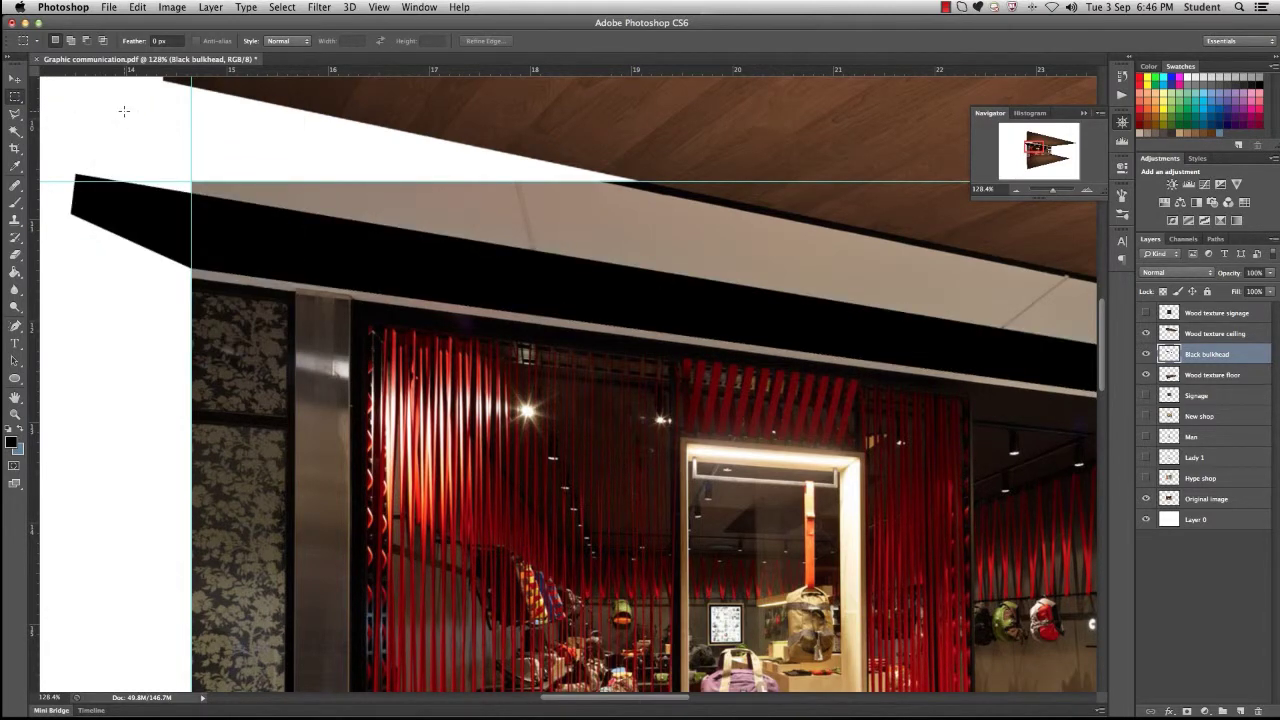
pyautogui.moveTo(52, 104); pyautogui.dragTo(191, 380)
pyautogui.press('Delete')
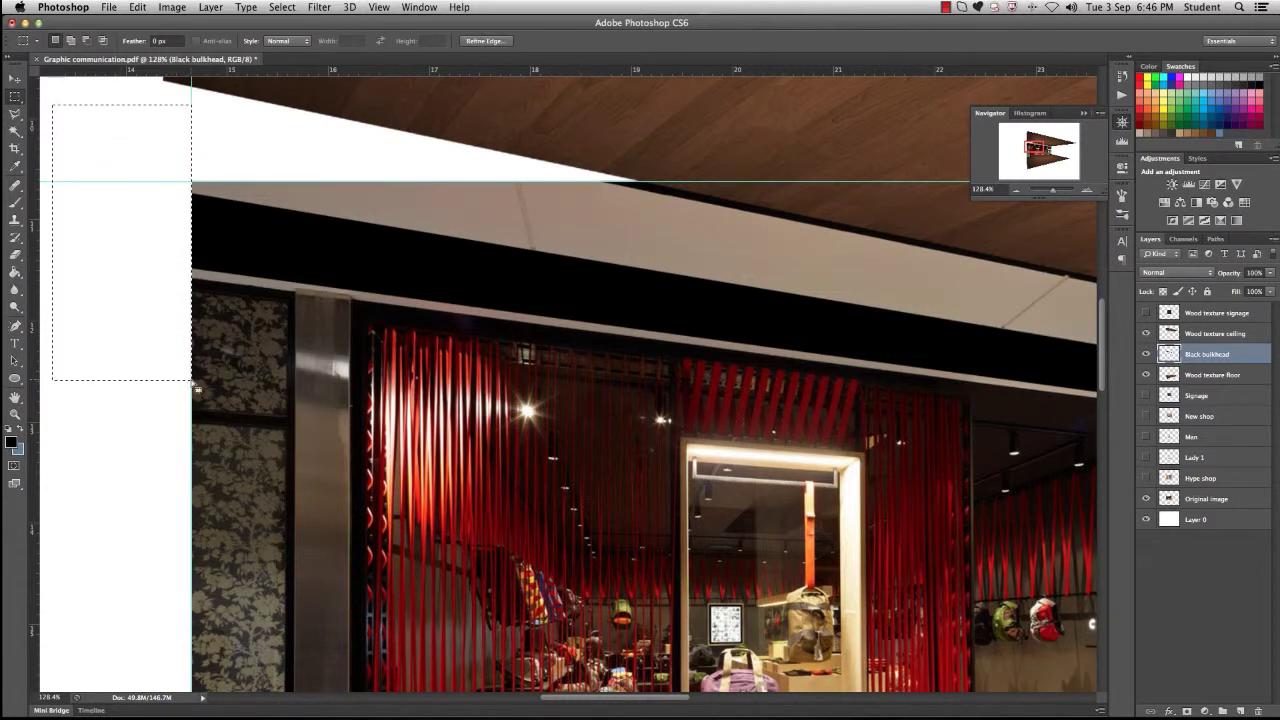
# Step: Delete the black overhang beyond the vertical guide at the photo's right edge and clear the selection
pyautogui.hscroll(10, 1010, 408)
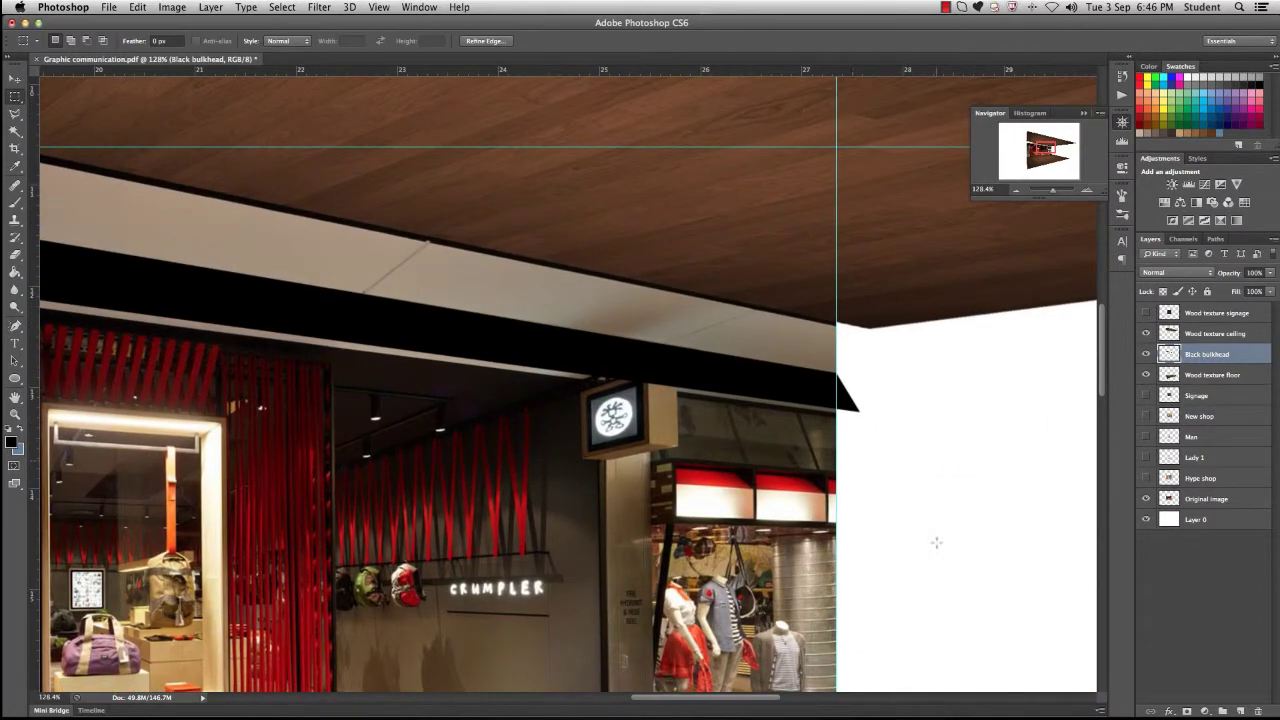
pyautogui.moveTo(936, 543); pyautogui.dragTo(836, 341)
pyautogui.moveTo(969, 341); pyautogui.dragTo(836, 460)
pyautogui.rightClick(983, 345)
pyautogui.press('Escape')
pyautogui.click(998, 351)
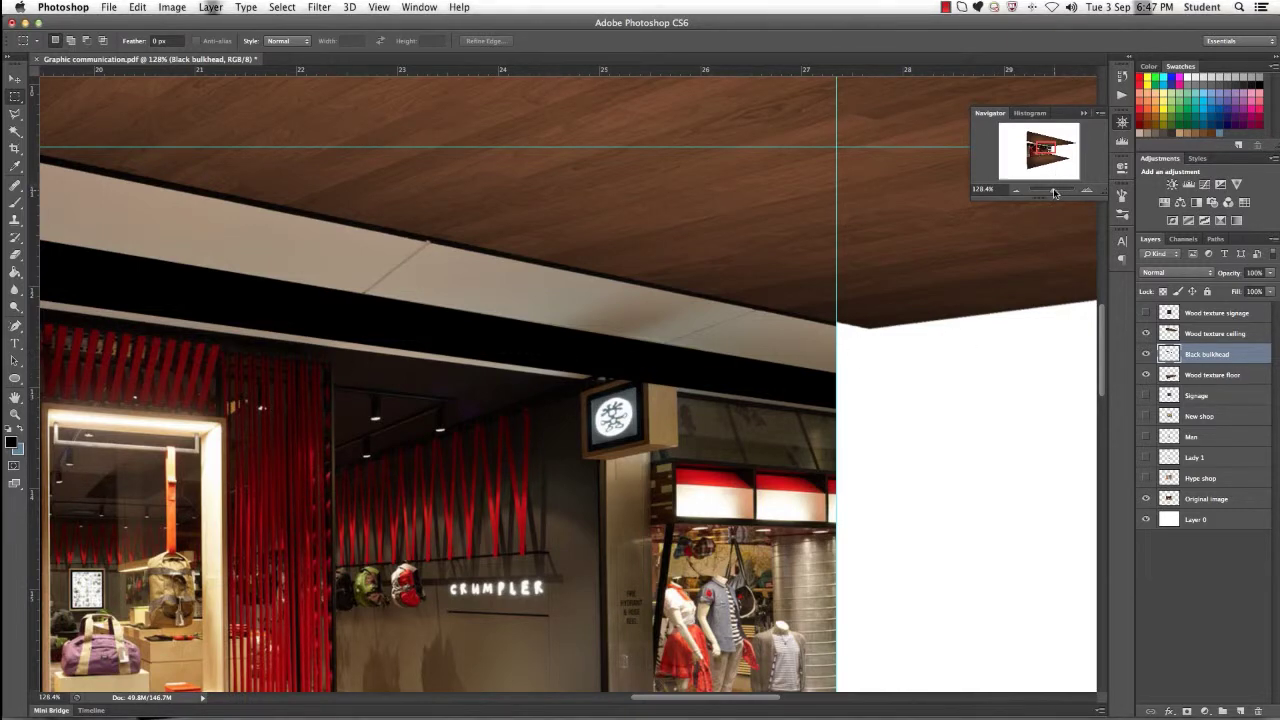
# Step: Set the Black bulkhead layer's opacity to 50% to see the hanging shop sign and its bracket through it
pyautogui.moveTo(1055, 190); pyautogui.dragTo(1050, 194)
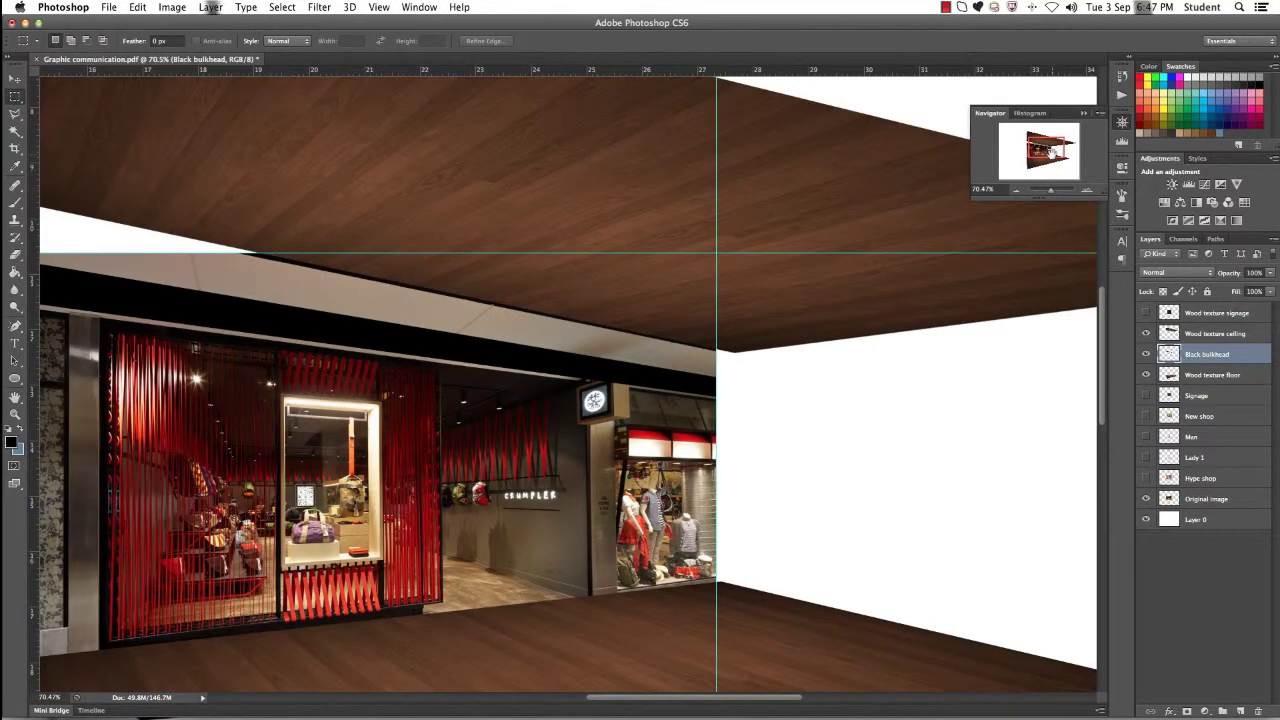
pyautogui.moveTo(1049, 150); pyautogui.dragTo(1044, 153)
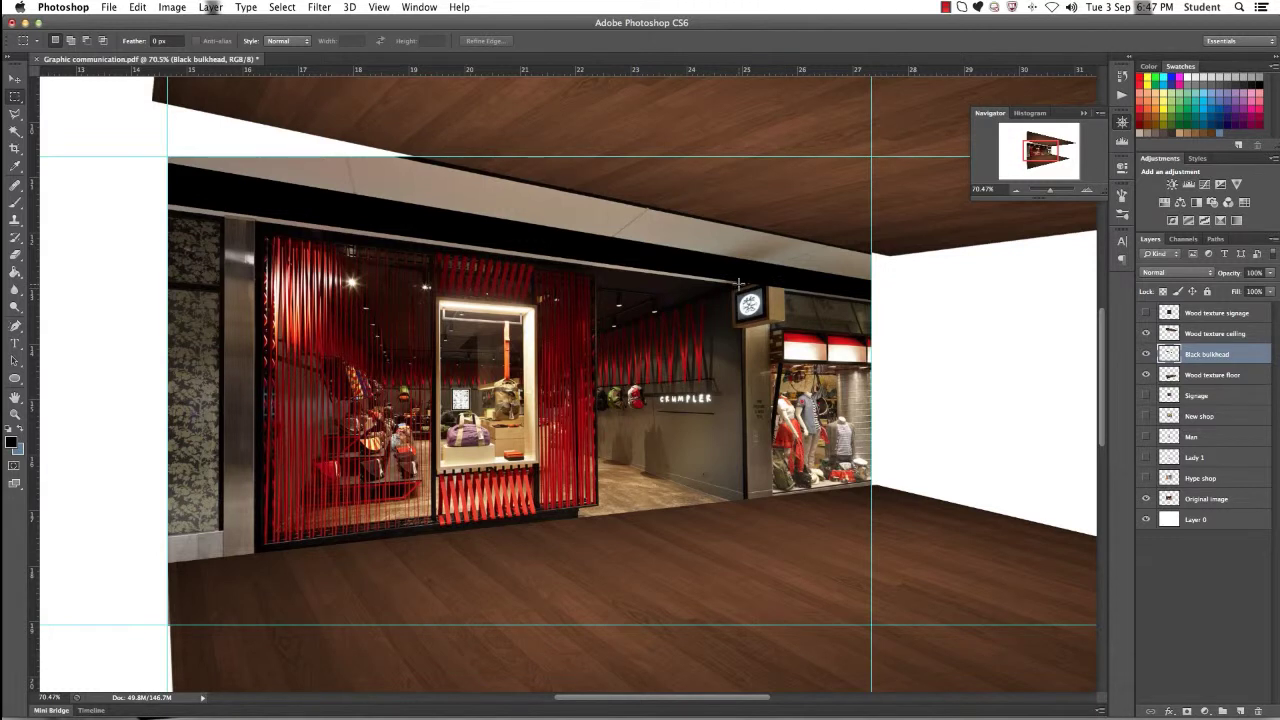
pyautogui.click(16, 418)
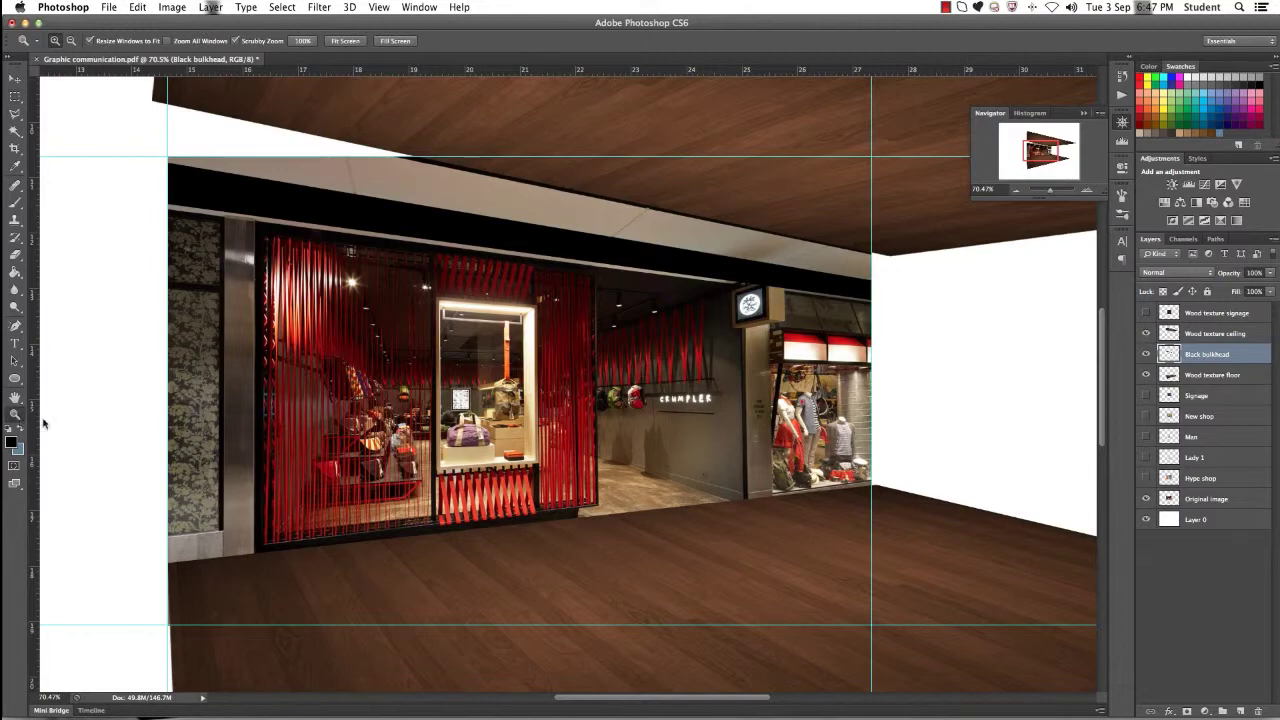
pyautogui.click(751, 289)
pyautogui.click(783, 327)
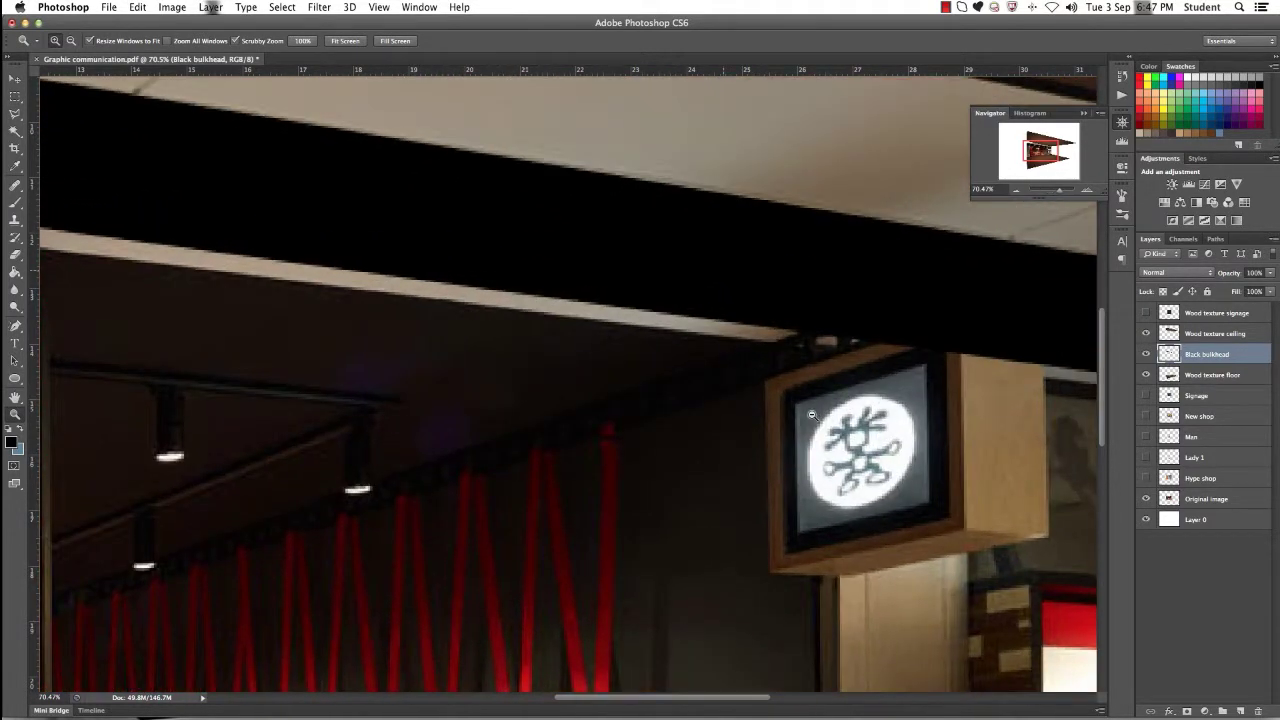
pyautogui.moveTo(696, 400); pyautogui.dragTo(562, 403)
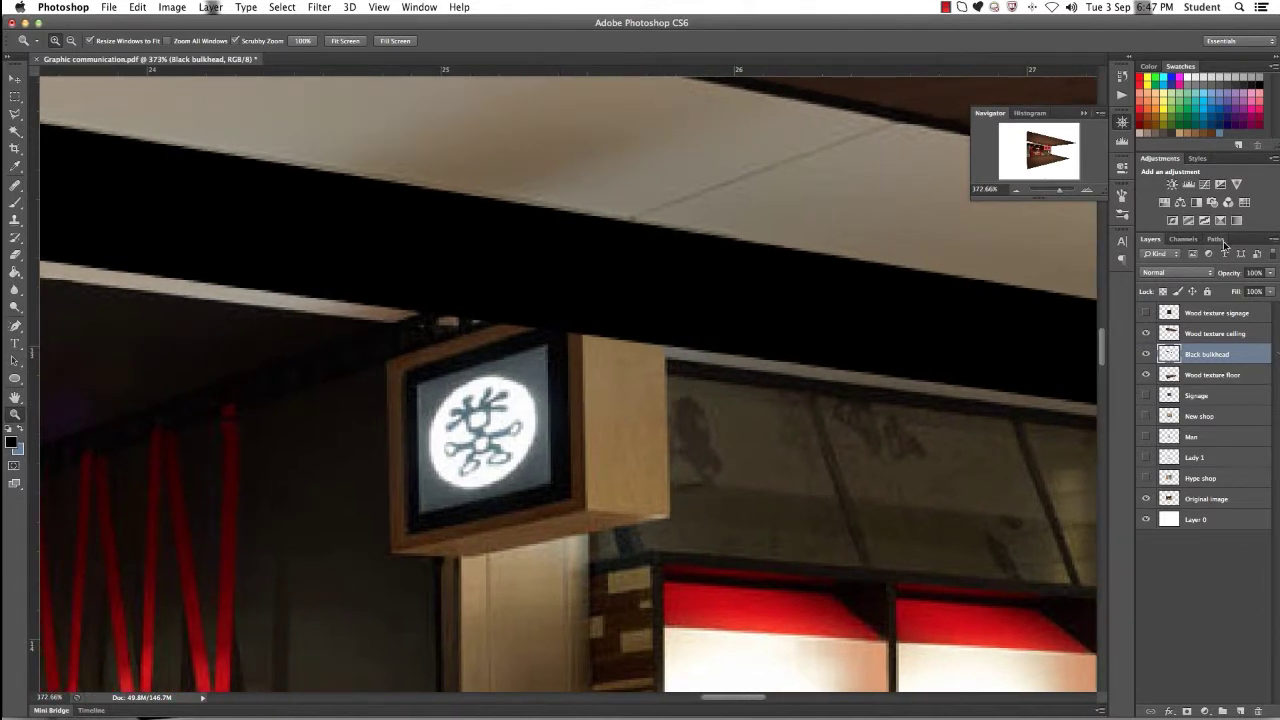
pyautogui.click(1254, 273)
pyautogui.write('20')
pyautogui.press('Return')
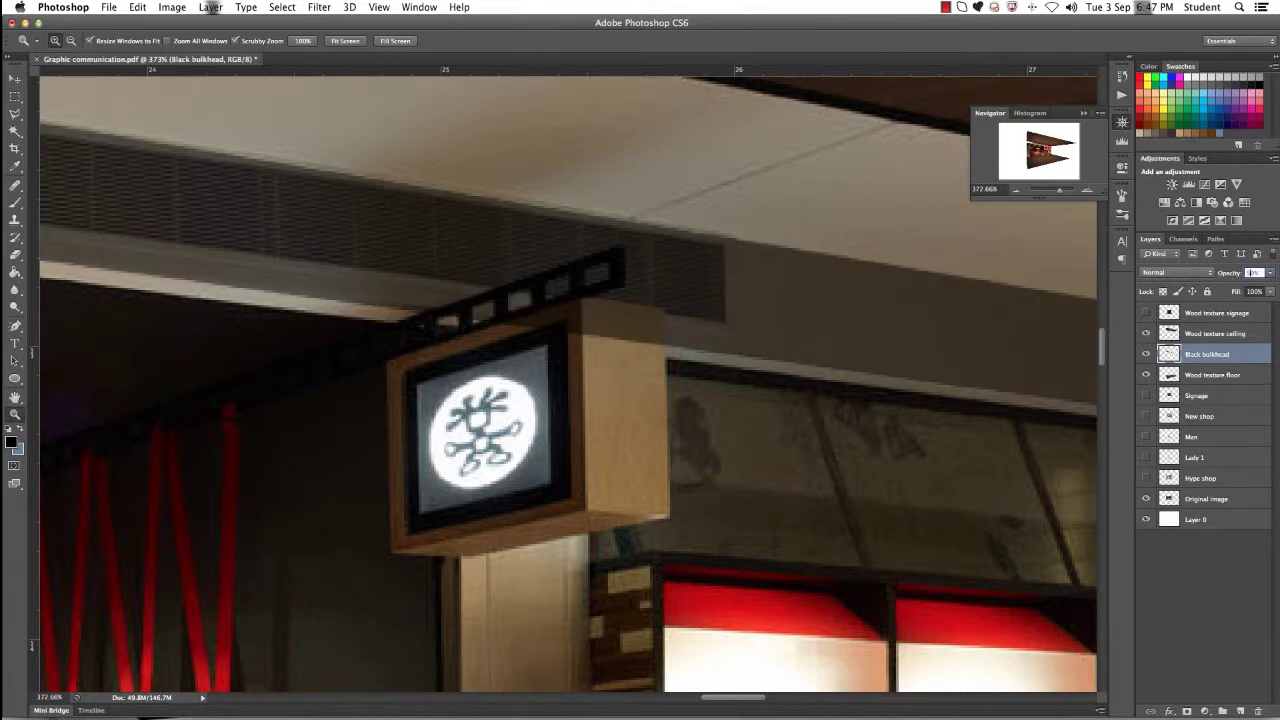
# Step: Outline the sign bracket and the upper part of the hanging wooden sign box with a closed Polygonal Lasso selection
pyautogui.click(15, 114)
pyautogui.click(336, 411)
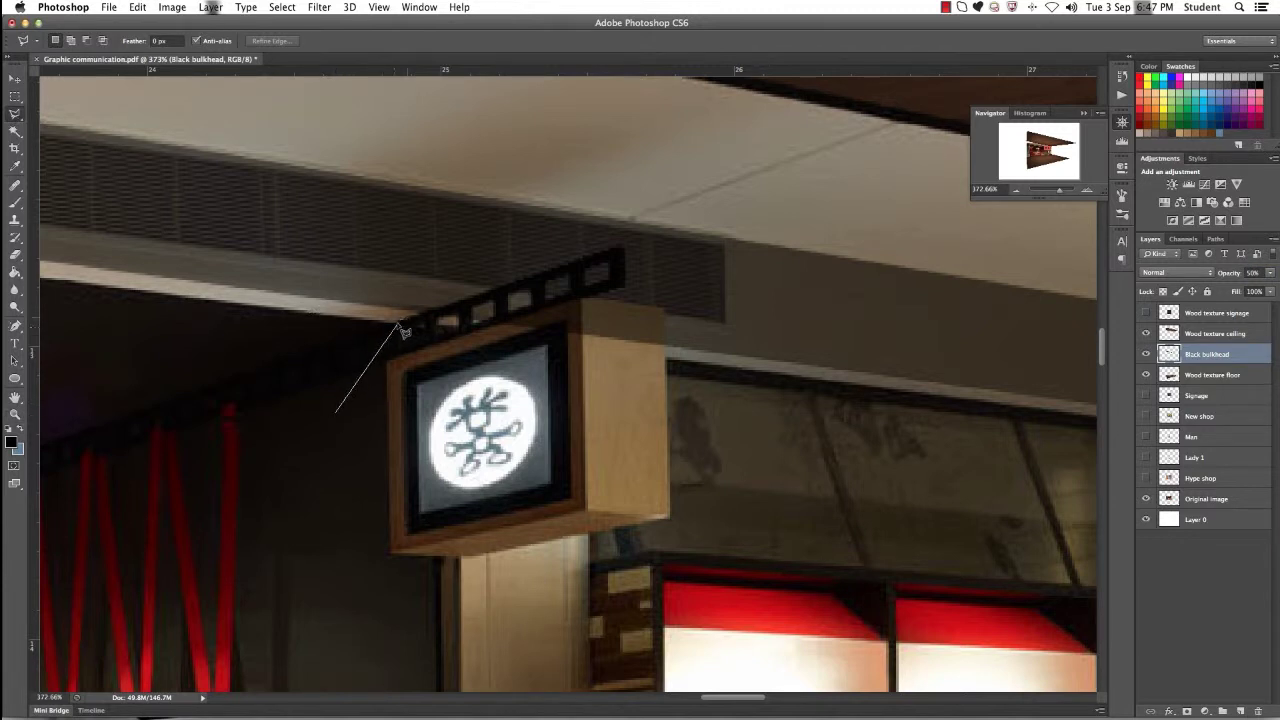
pyautogui.click(395, 322)
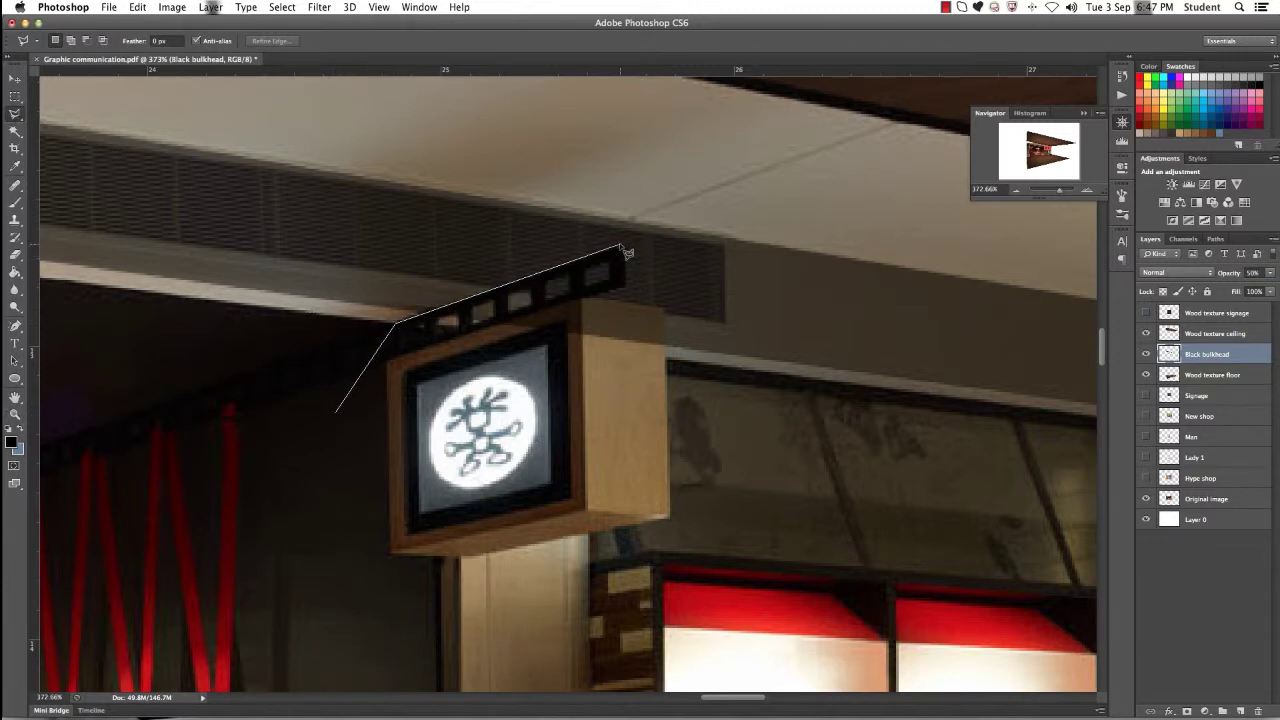
pyautogui.click(625, 287)
pyautogui.click(585, 298)
pyautogui.click(665, 306)
pyautogui.click(664, 388)
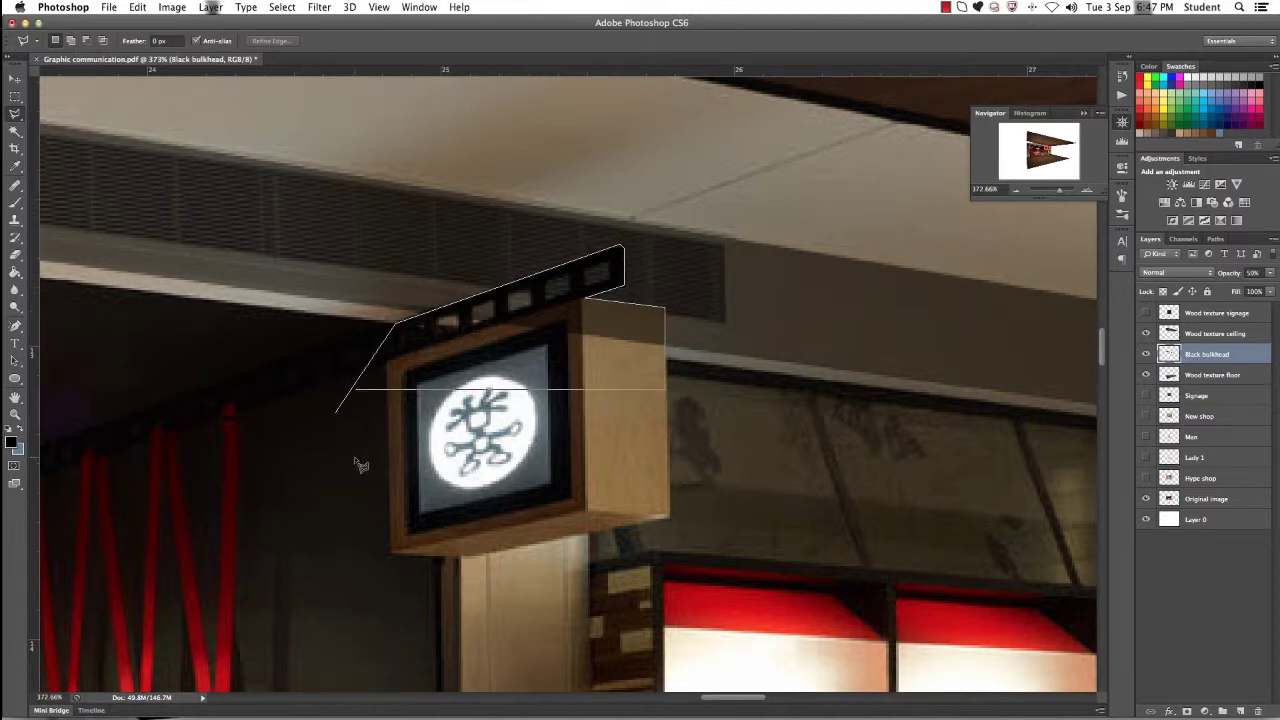
pyautogui.click(355, 389)
pyautogui.click(344, 399)
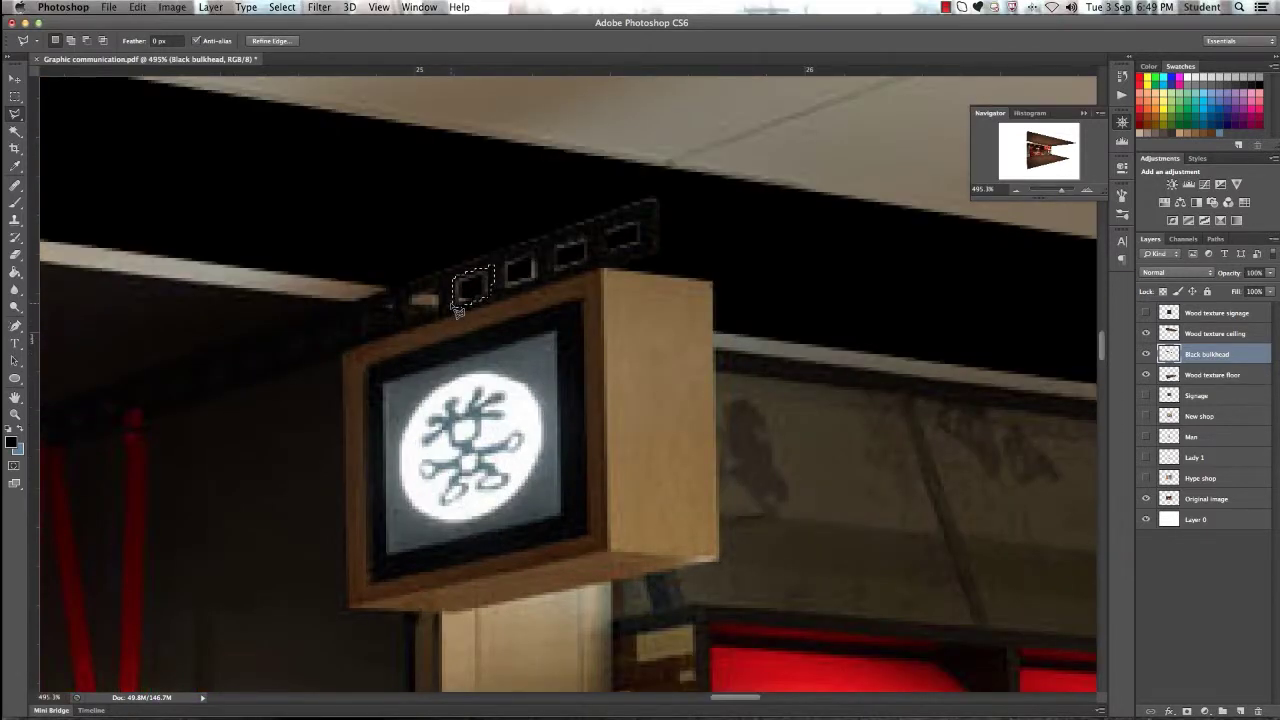
# Step: Extend the selection around the first bracket opening to include the remaining openings along the sign bracket
pyautogui.keyDown('shift'); pyautogui.click(495, 266); pyautogui.keyUp('shift')
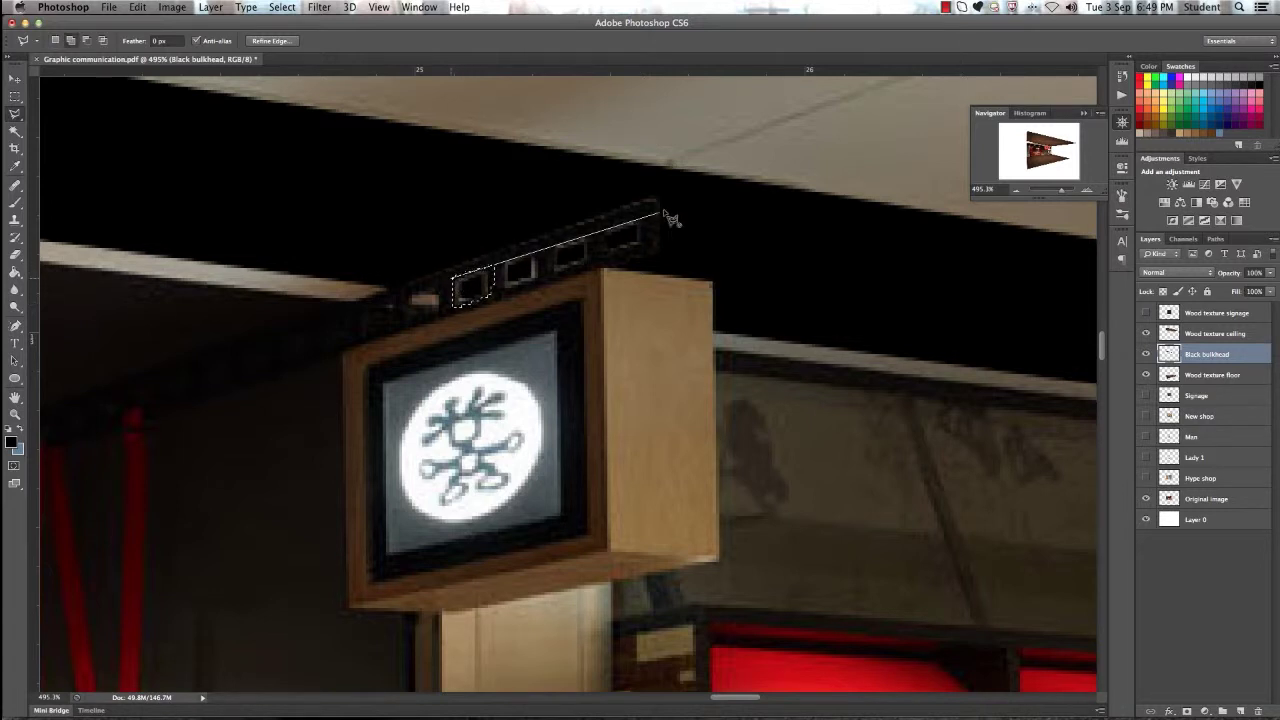
pyautogui.click(636, 214)
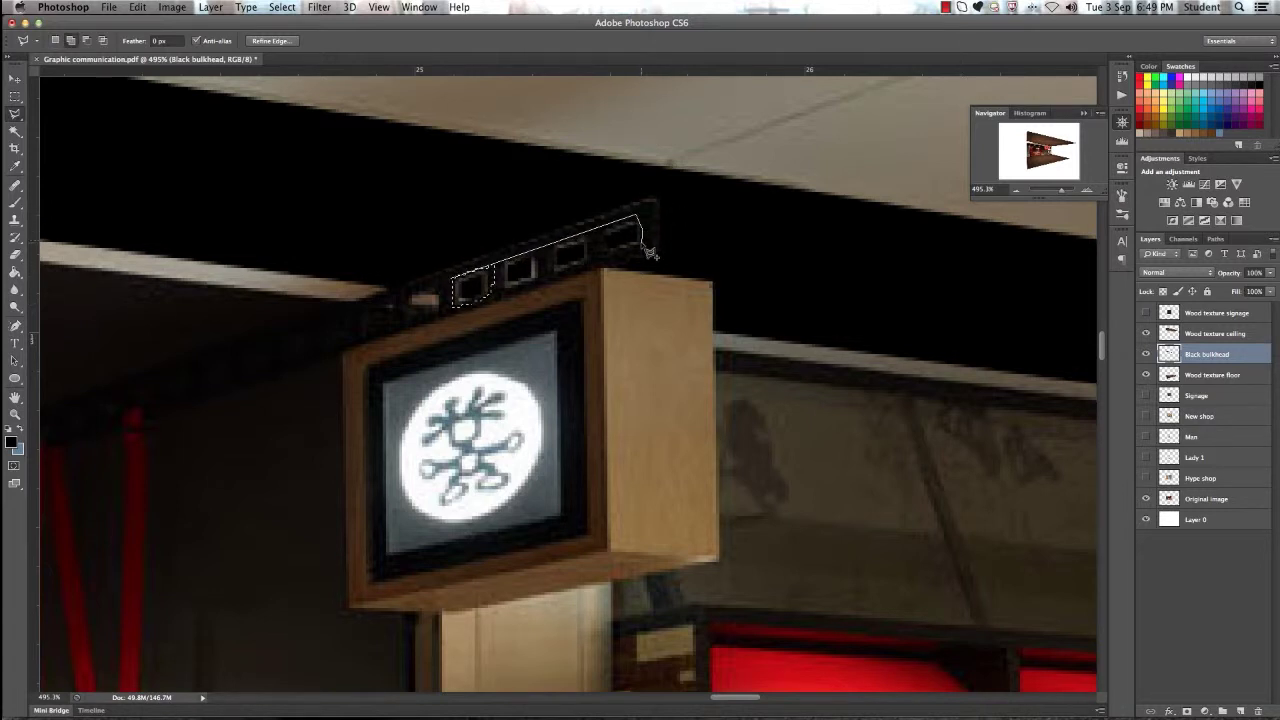
pyautogui.click(641, 239)
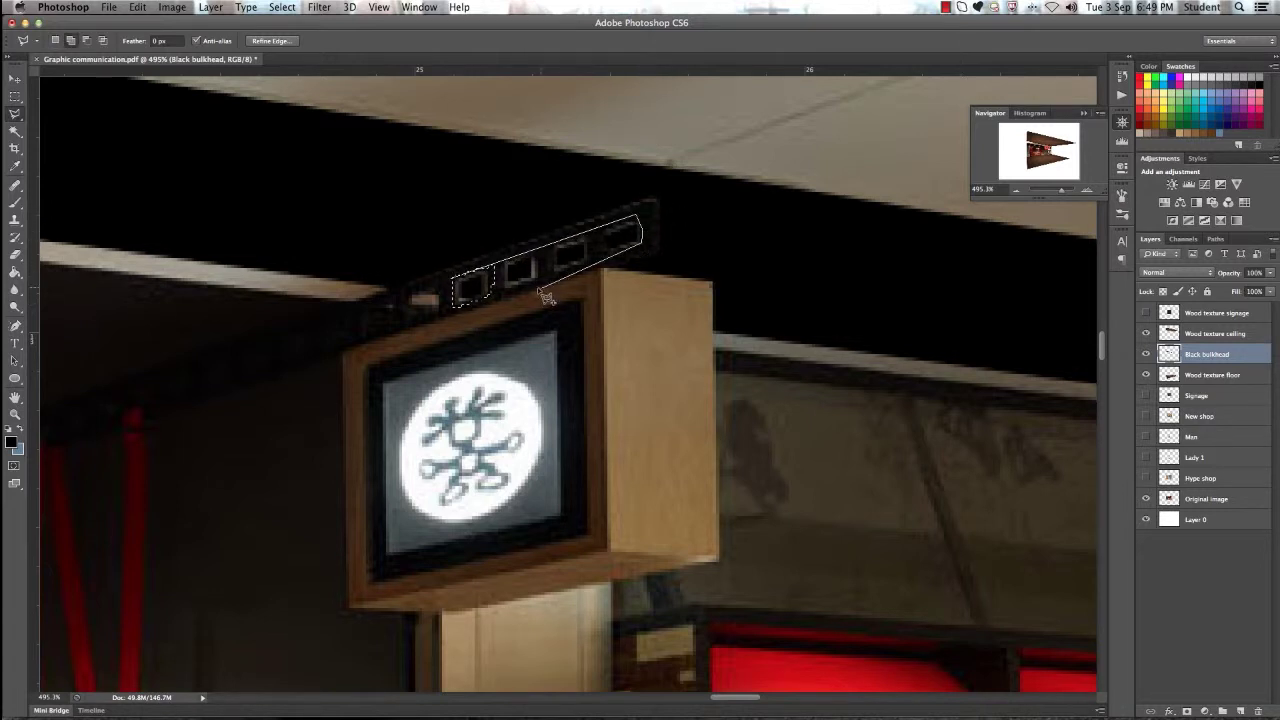
pyautogui.click(458, 313)
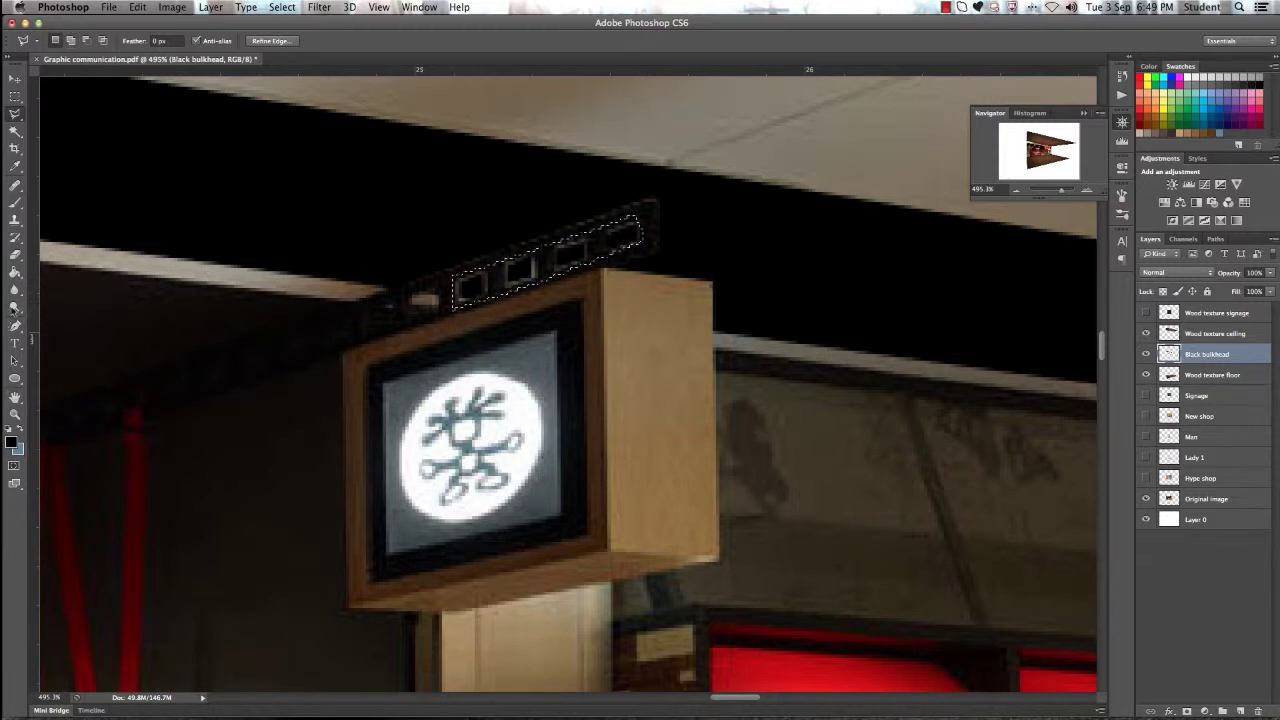
# Step: Brush black over the selected bracket openings above the hanging sign on the Black bulkhead layer and clear the selection
pyautogui.click(15, 203)
pyautogui.click(515, 300)
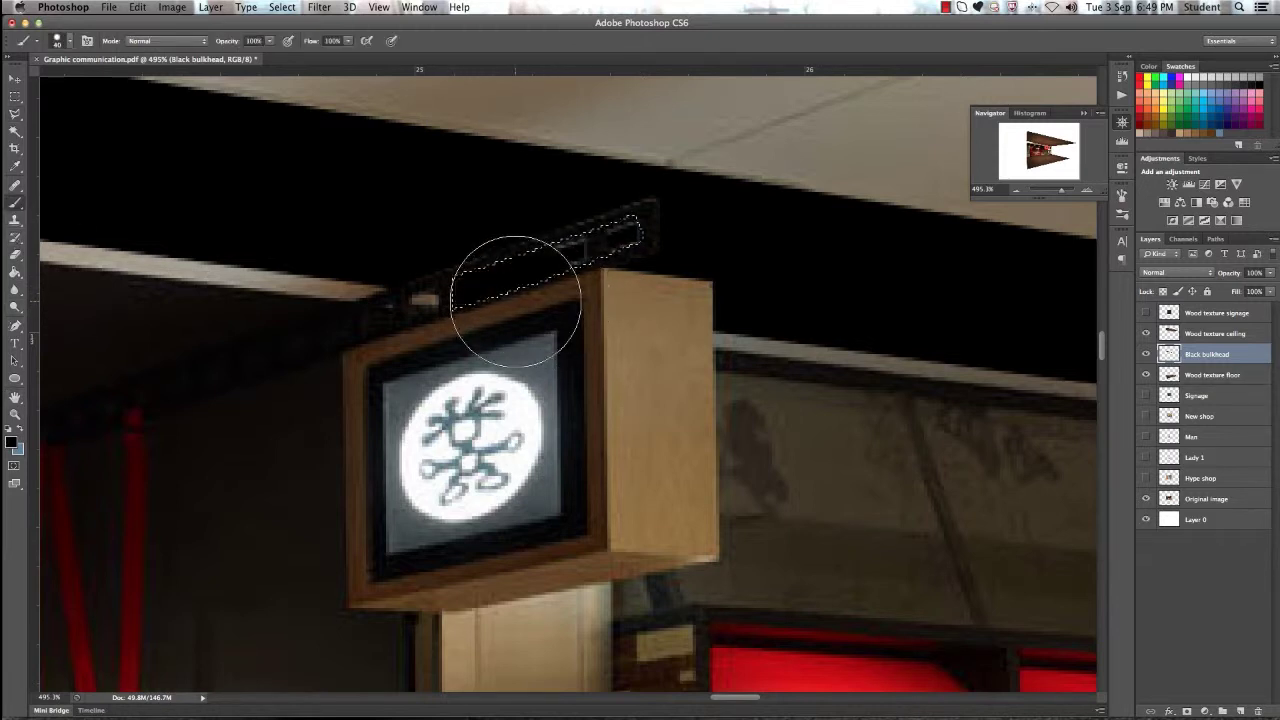
pyautogui.moveTo(515, 300); pyautogui.dragTo(640, 232)
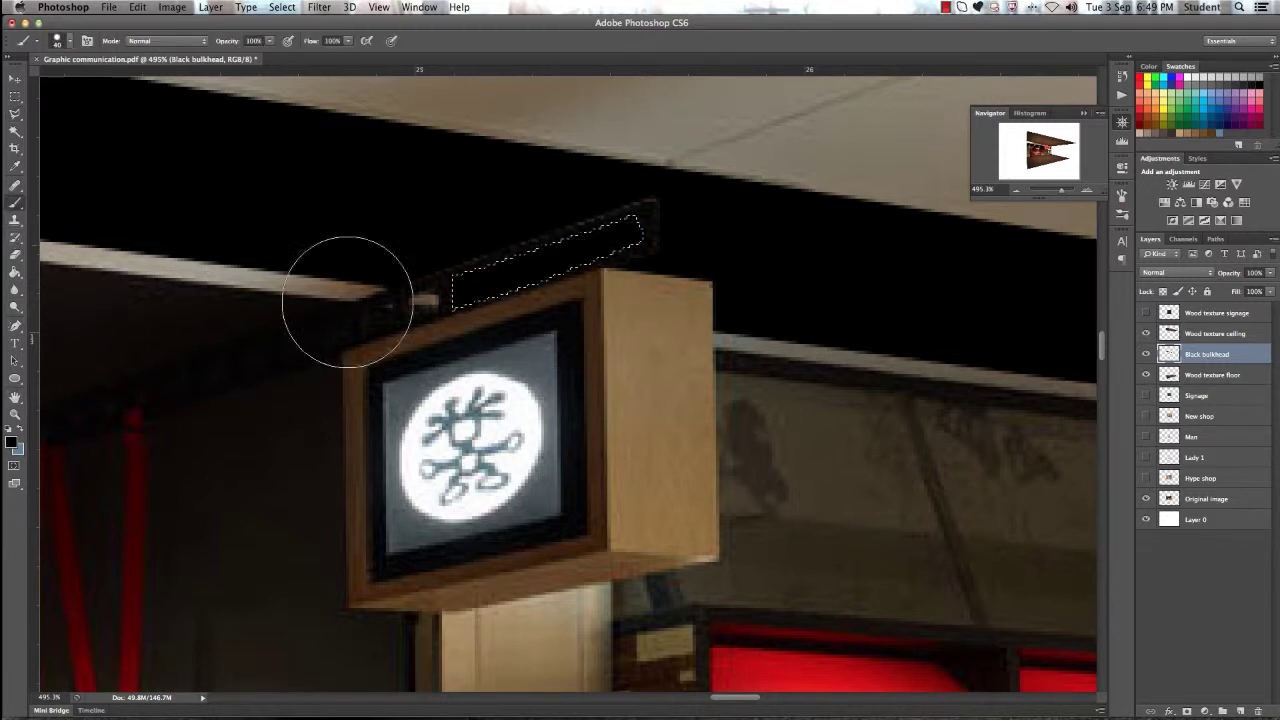
pyautogui.click(15, 96)
pyautogui.rightClick(371, 197)
pyautogui.click(390, 205)
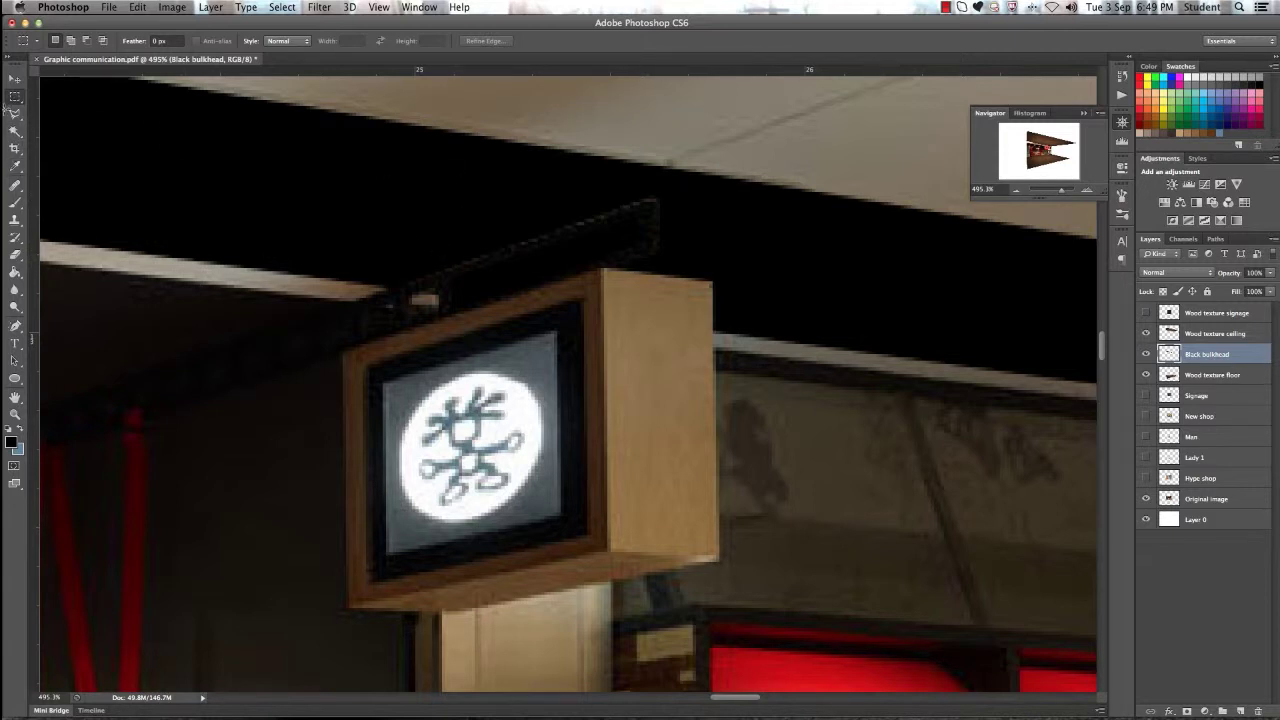
# Step: Outline the upper edge and outer end of the sign bracket with a closed Polygonal Lasso selection
pyautogui.click(15, 113)
pyautogui.click(447, 248)
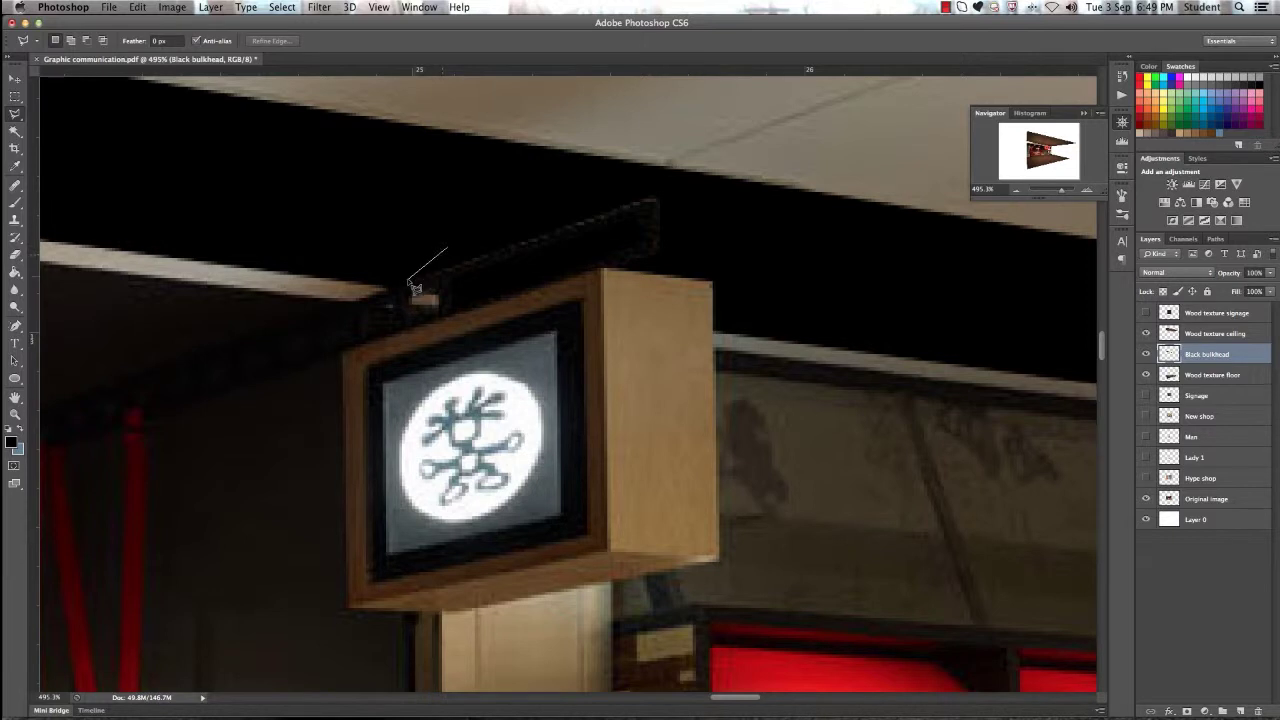
pyautogui.click(401, 281)
pyautogui.click(466, 276)
pyautogui.click(701, 211)
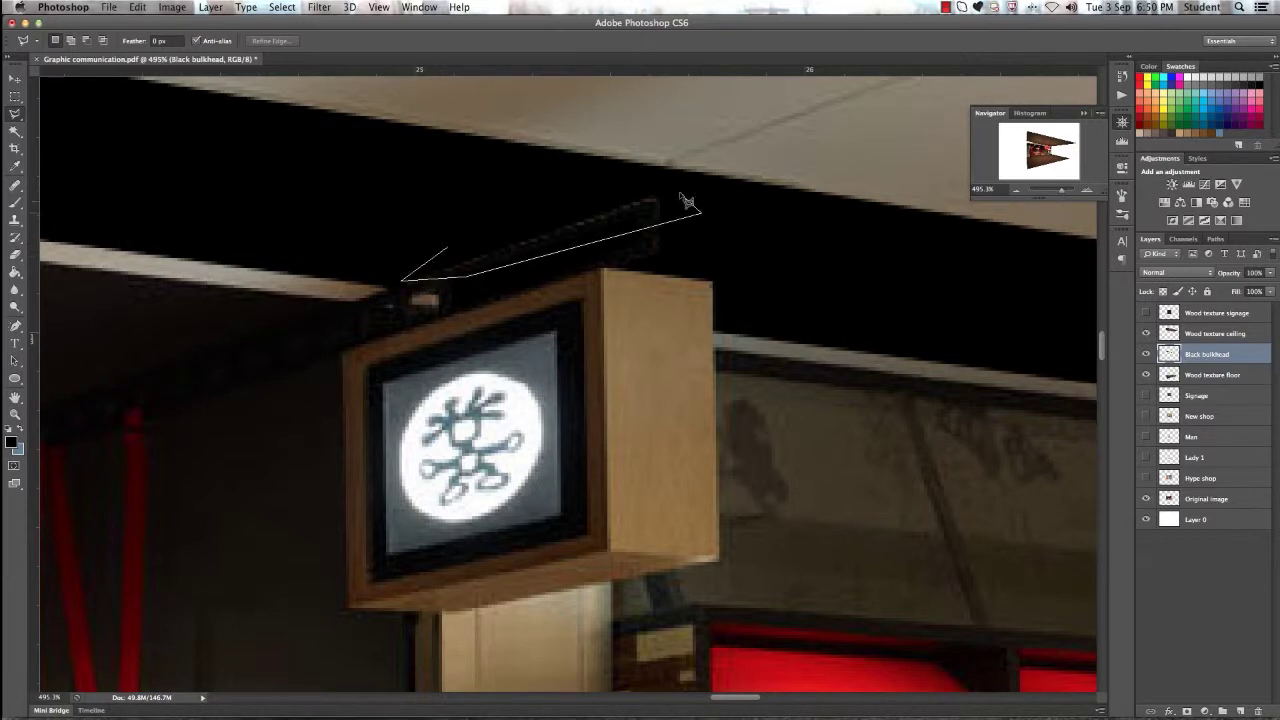
pyautogui.click(665, 178)
pyautogui.doubleClick(585, 178)
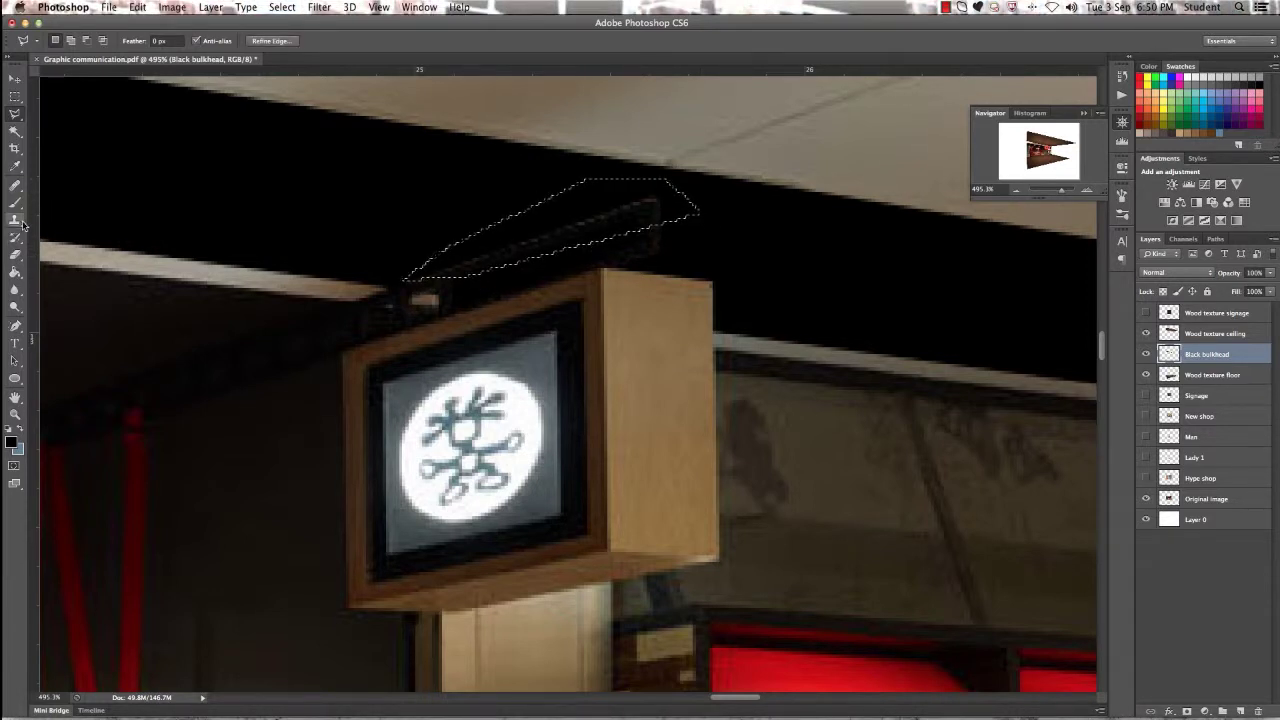
# Step: Paint the selected part of the bracket black with the Brush and clear the selection
pyautogui.click(15, 202)
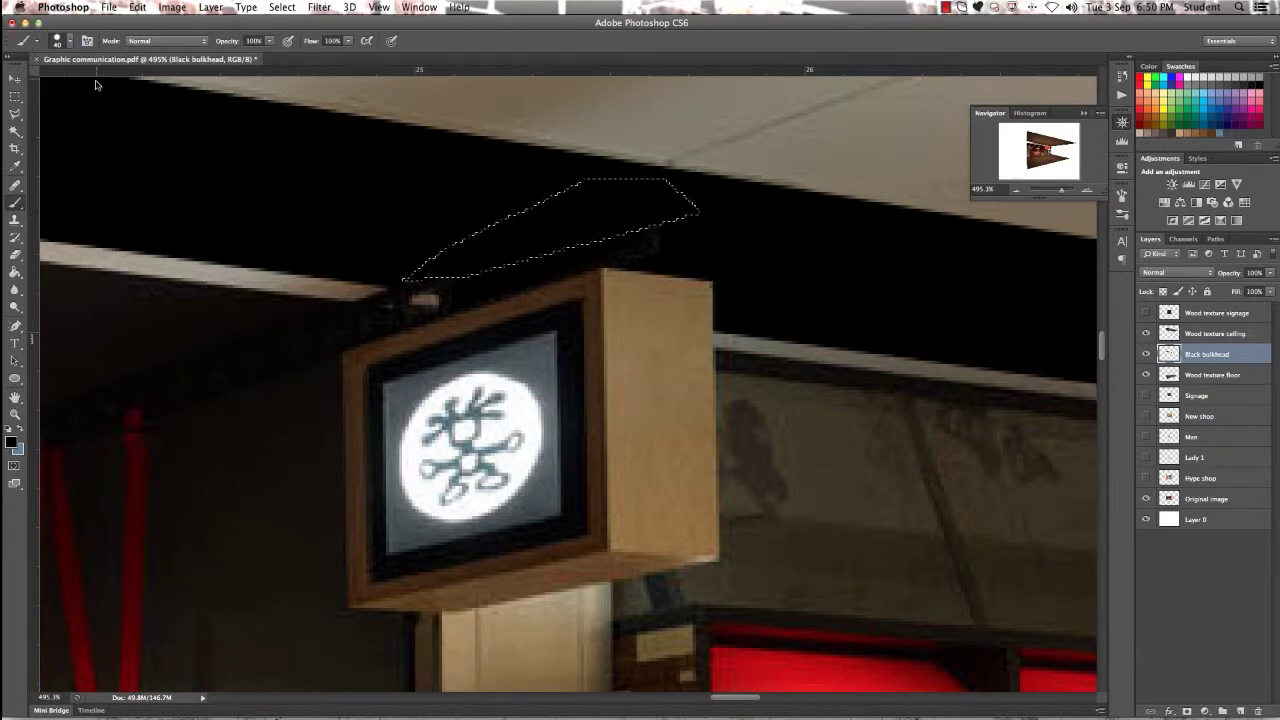
pyautogui.press('m')
pyautogui.rightClick(265, 181)
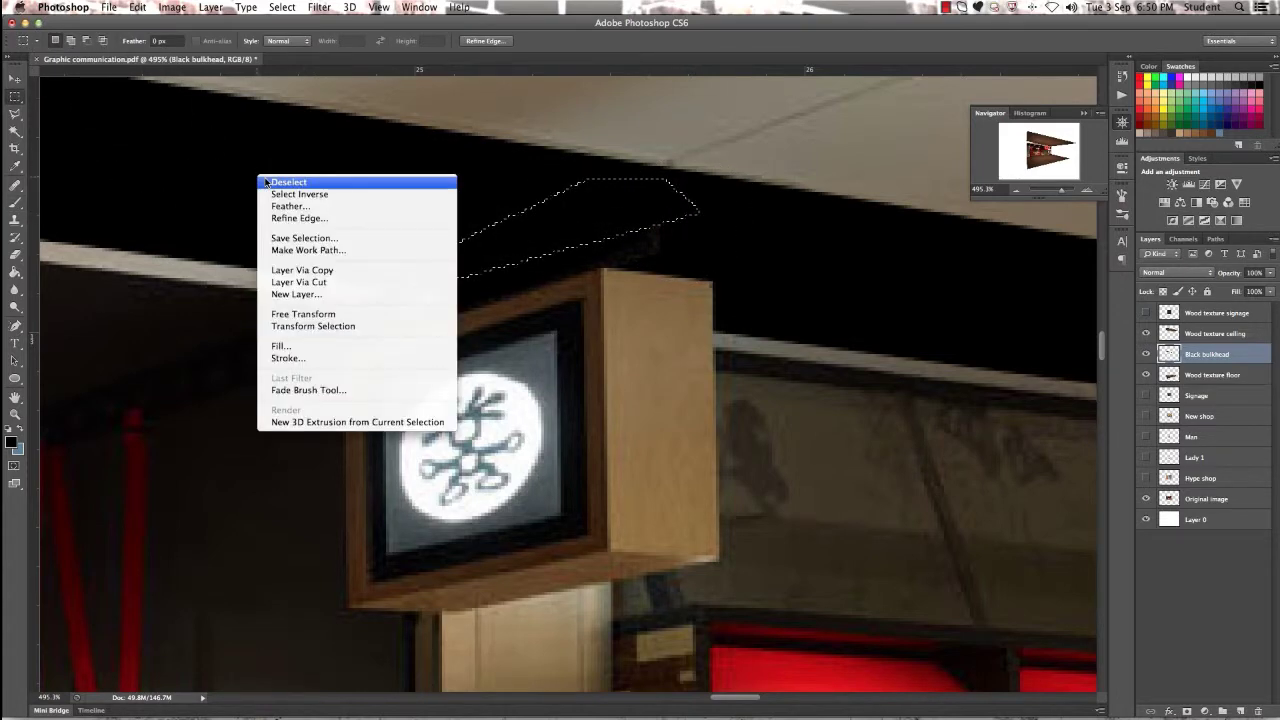
pyautogui.click(268, 182)
# Step: Make the Wood texture signage layer visible
pyautogui.moveTo(1062, 198); pyautogui.dragTo(1050, 200)
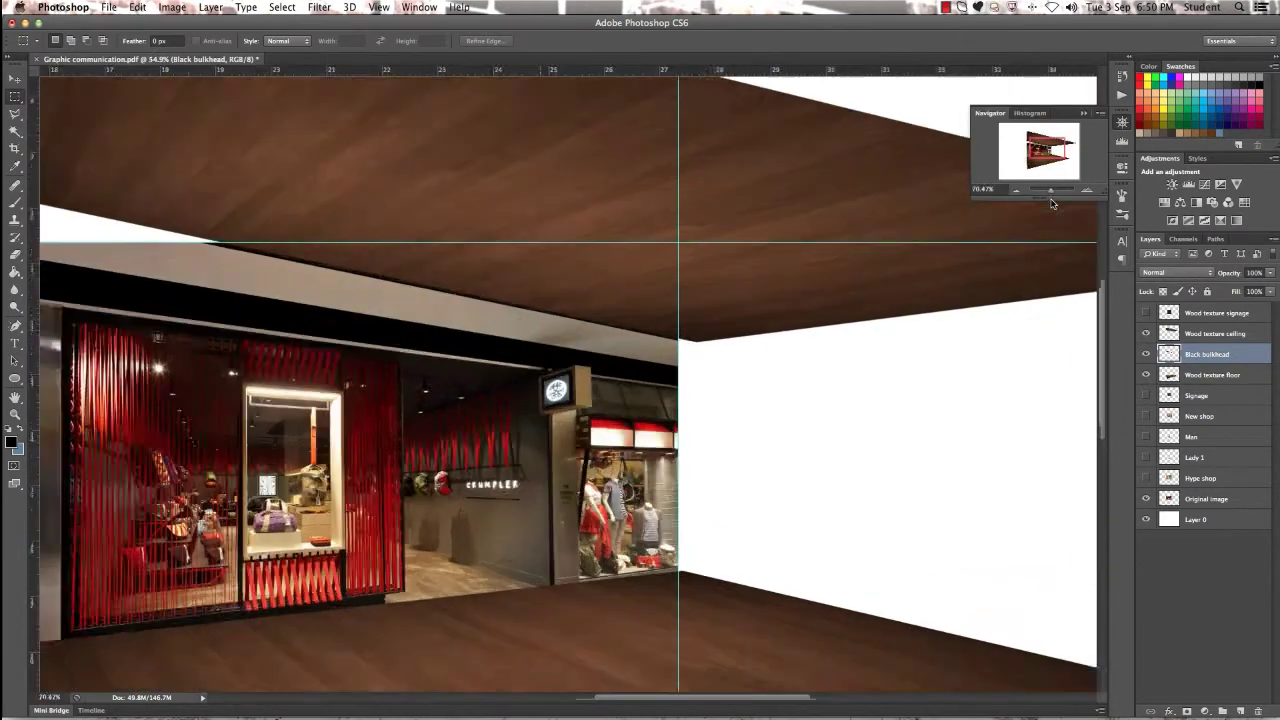
pyautogui.moveTo(776, 372); pyautogui.dragTo(950, 290)
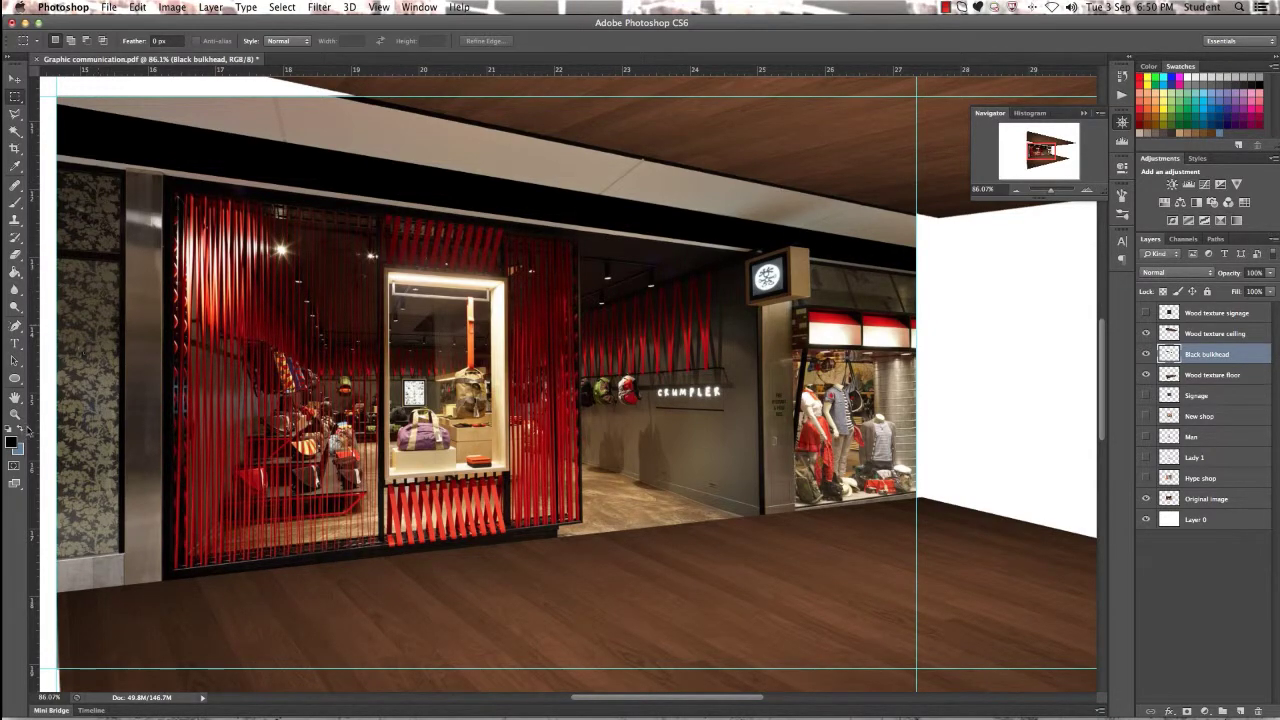
pyautogui.click(15, 413)
pyautogui.moveTo(780, 249); pyautogui.dragTo(769, 409)
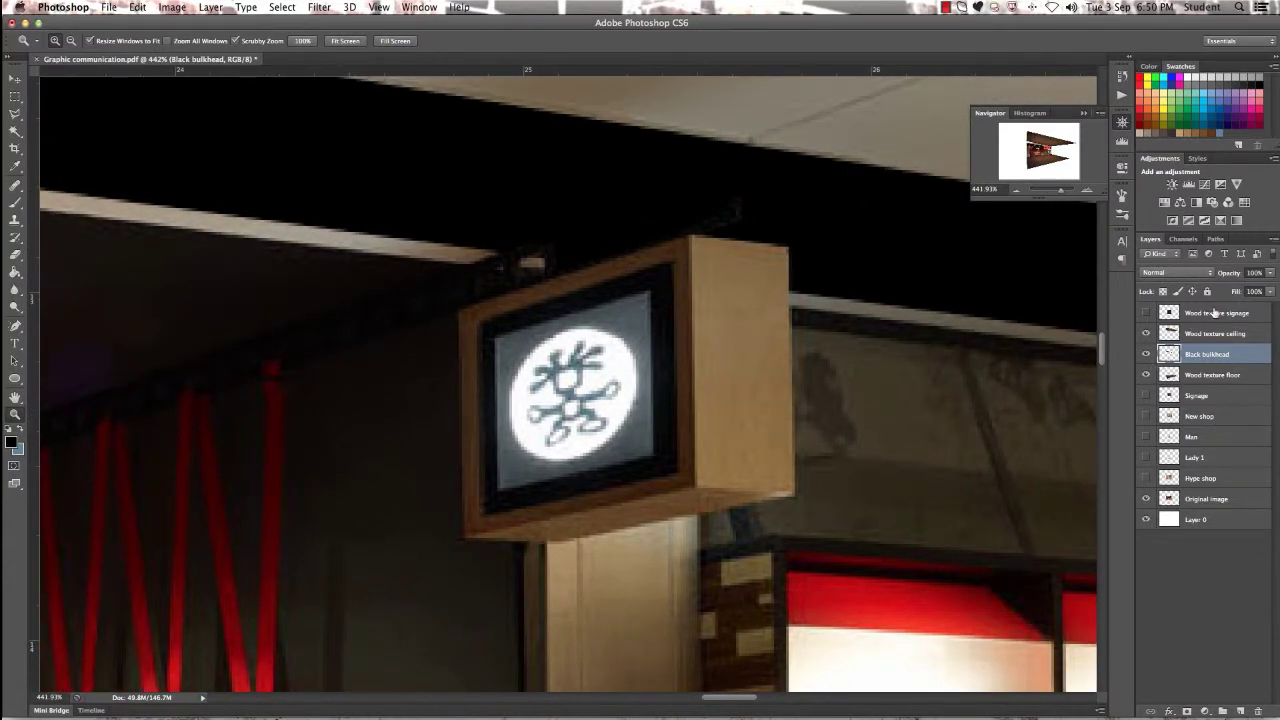
pyautogui.click(1147, 313)
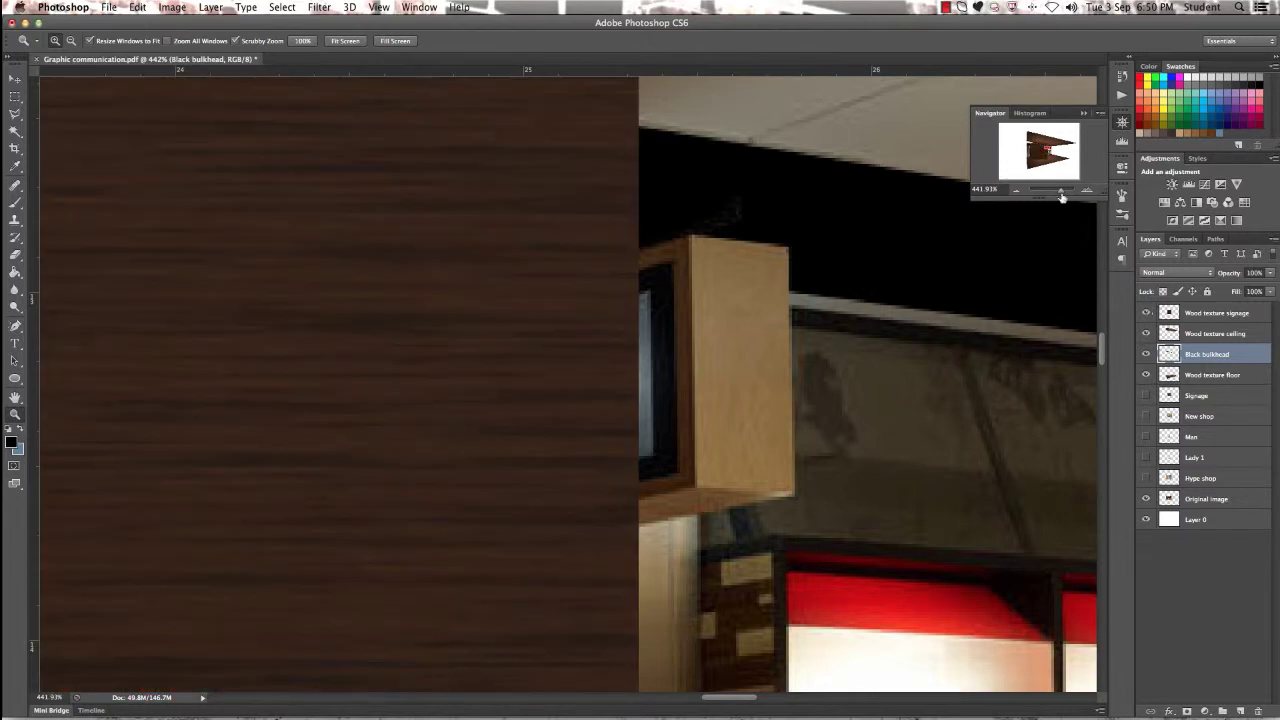
pyautogui.moveTo(1063, 193); pyautogui.dragTo(1051, 195)
pyautogui.scroll(-2, 537, 397)
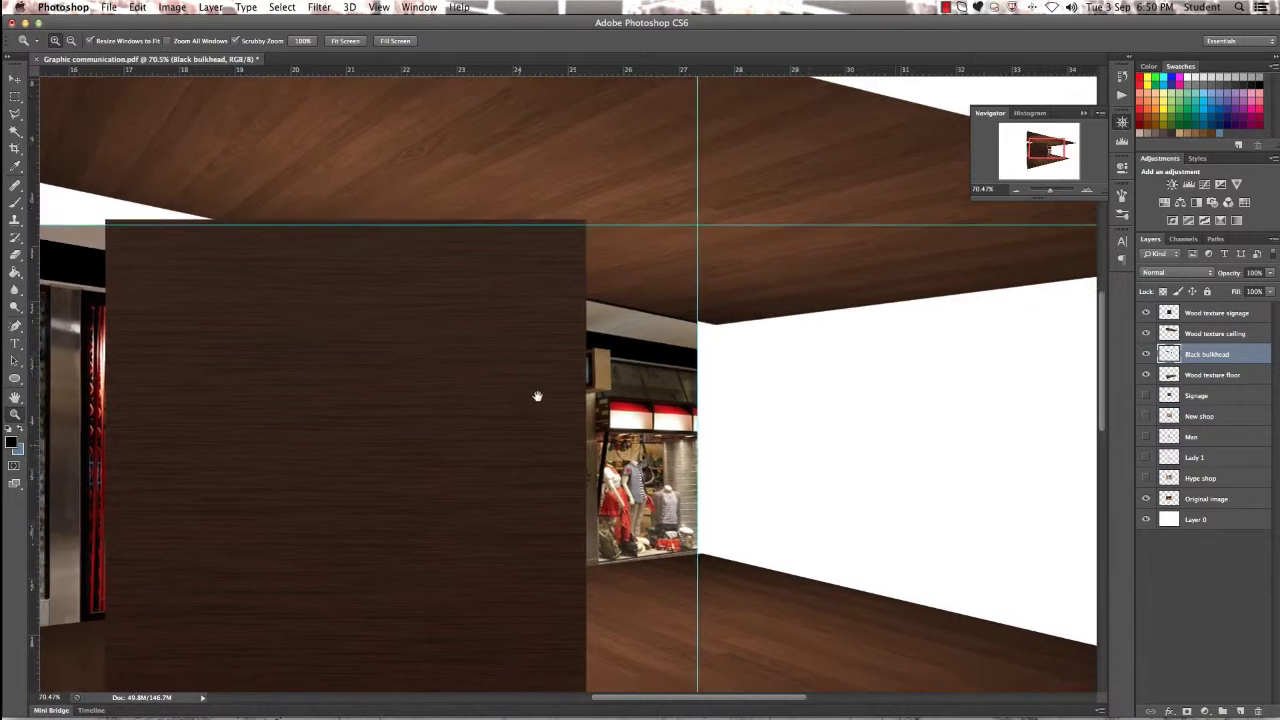
# Step: Shift the Wood texture signage square sideways to uncover the hanging sign and scale it down proportionally to about 41%
pyautogui.click(15, 78)
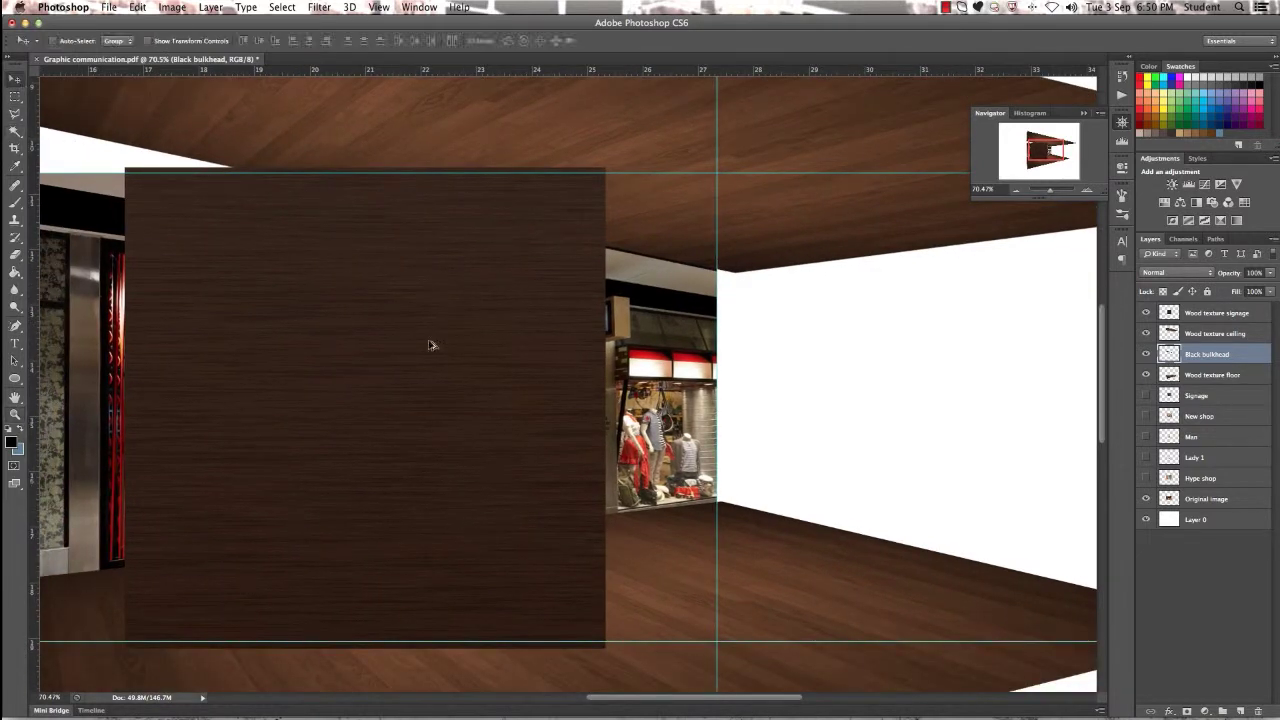
pyautogui.click(1214, 316)
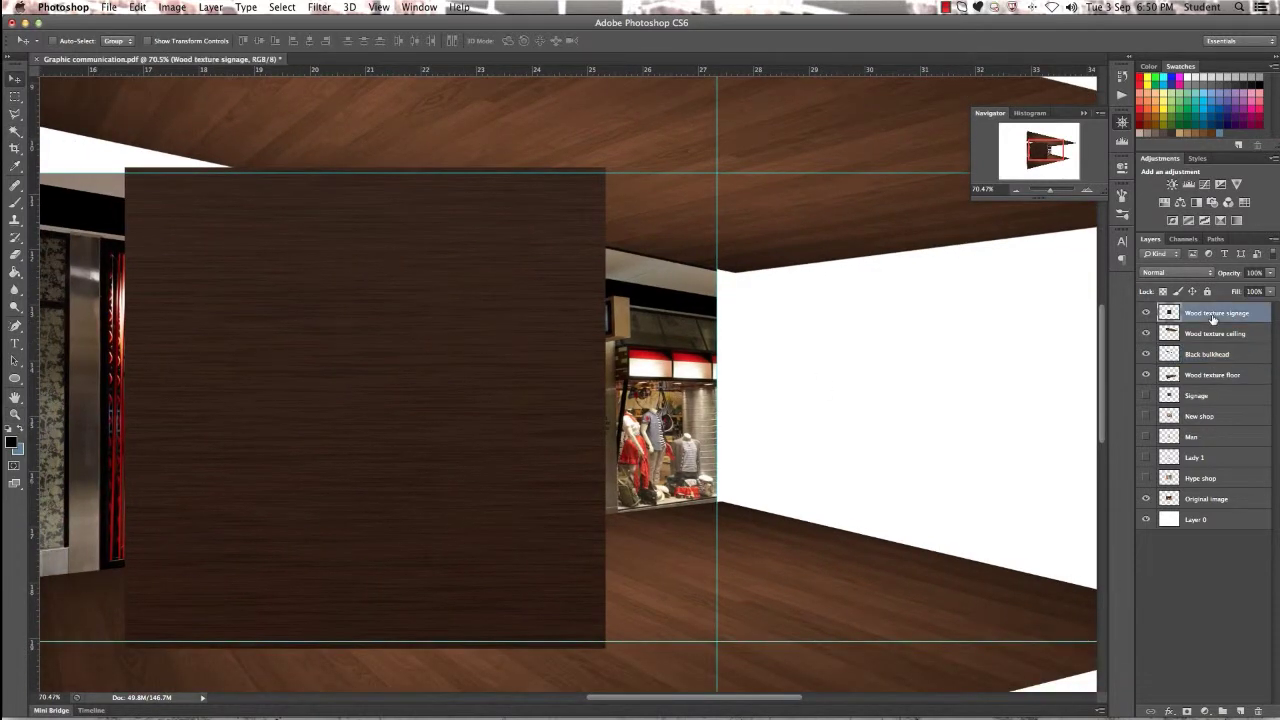
pyautogui.moveTo(539, 270); pyautogui.dragTo(505, 271)
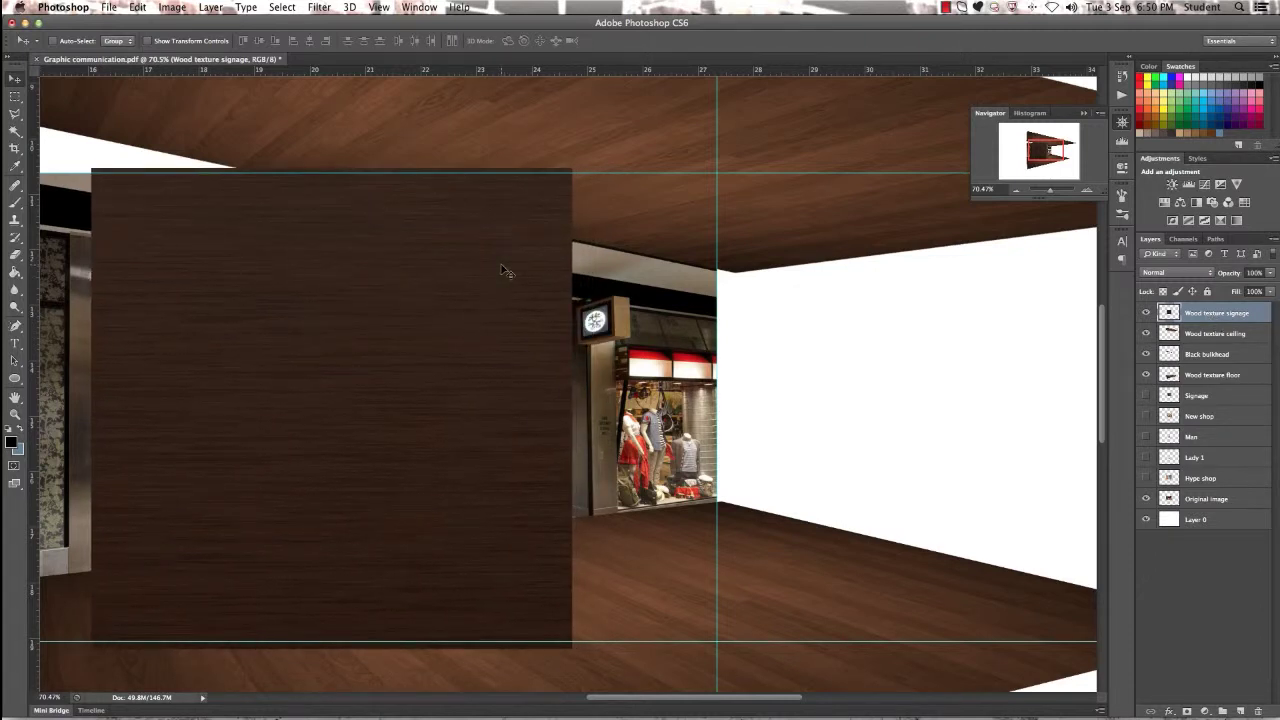
pyautogui.hotkey('ctrl', 't')
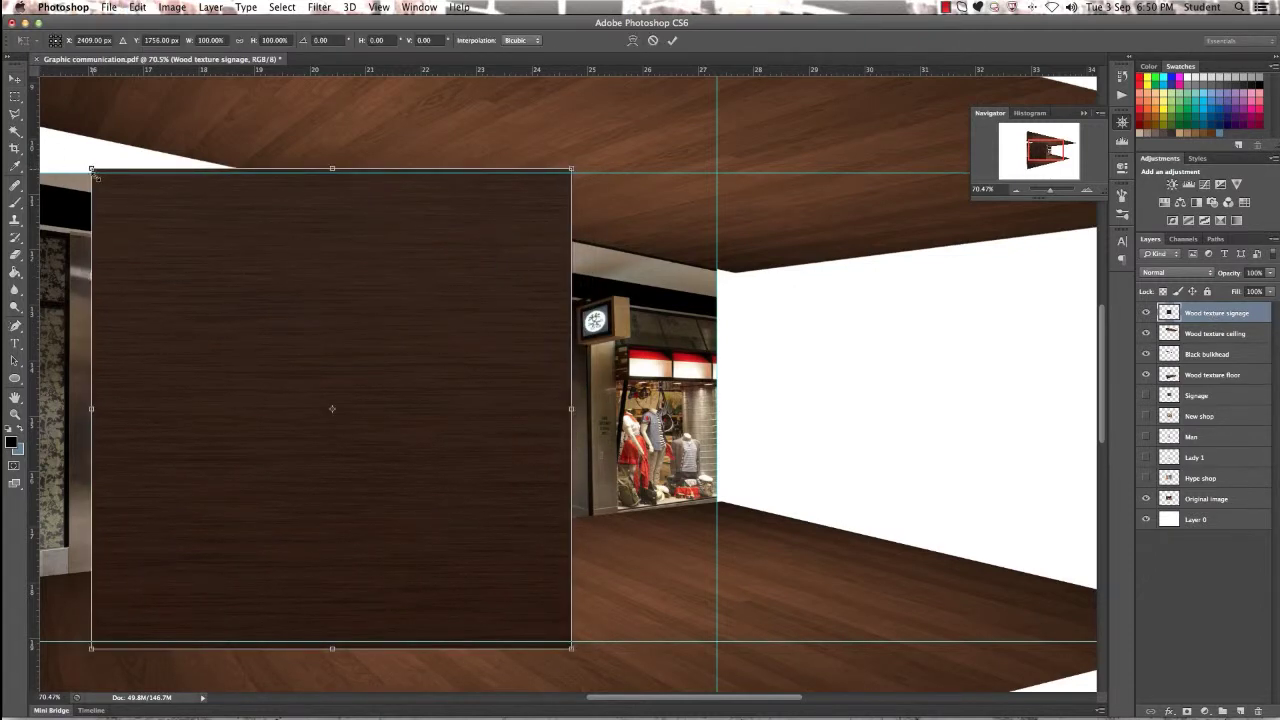
pyautogui.moveTo(93, 172); pyautogui.dragTo(375, 453)
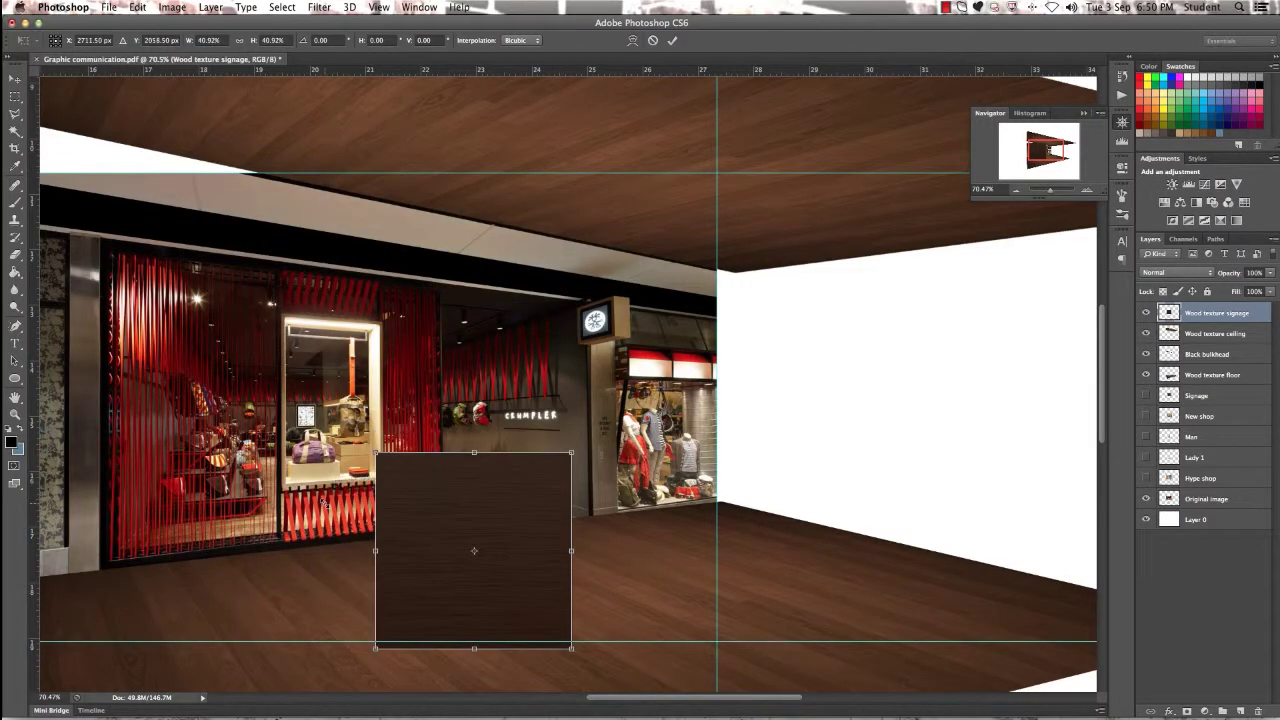
pyautogui.press('Return')
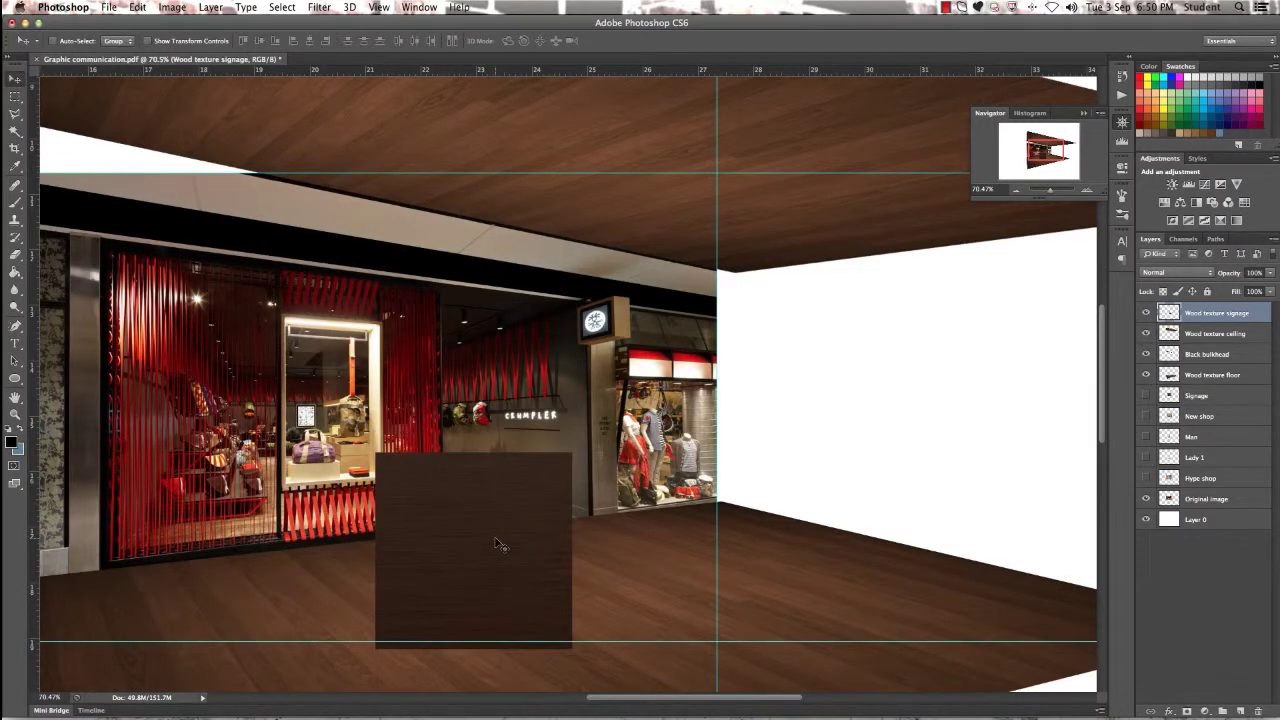
# Step: Move the wood square up over the shopfront beside the hanging sign and scale it down proportionally to roughly twice the sign's width
pyautogui.moveTo(500, 545); pyautogui.dragTo(500, 325)
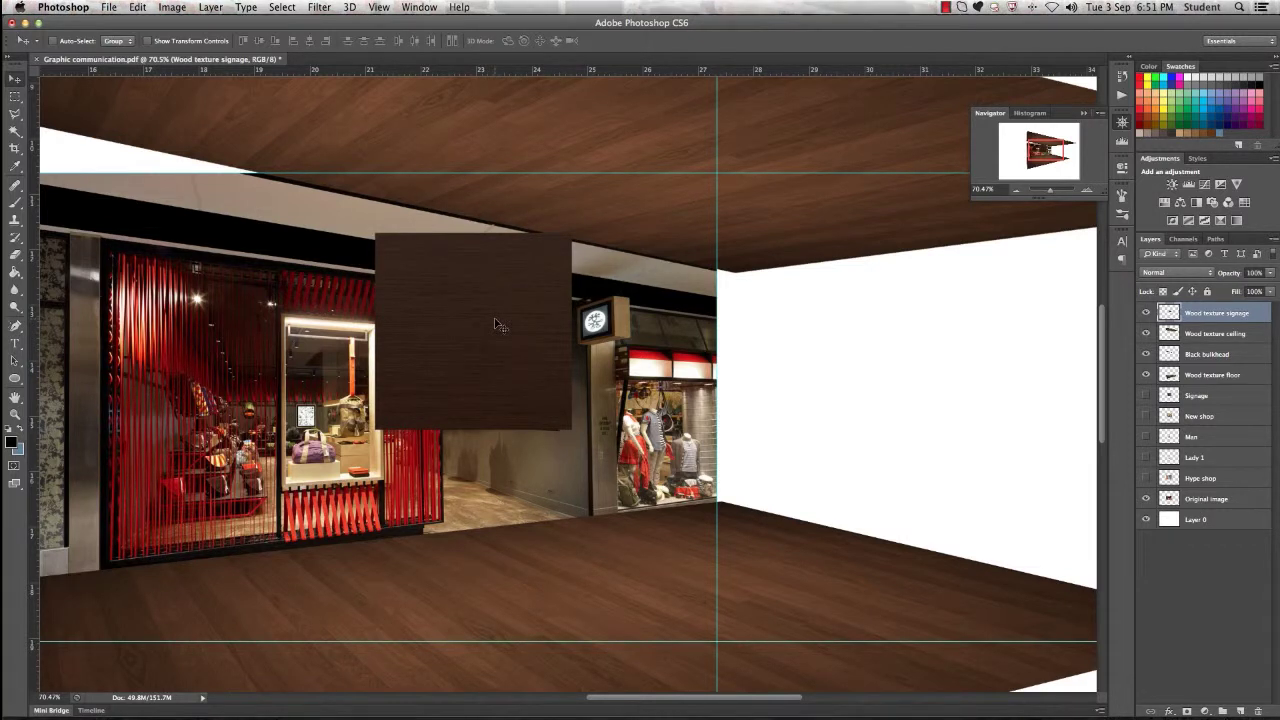
pyautogui.moveTo(500, 325); pyautogui.dragTo(491, 322)
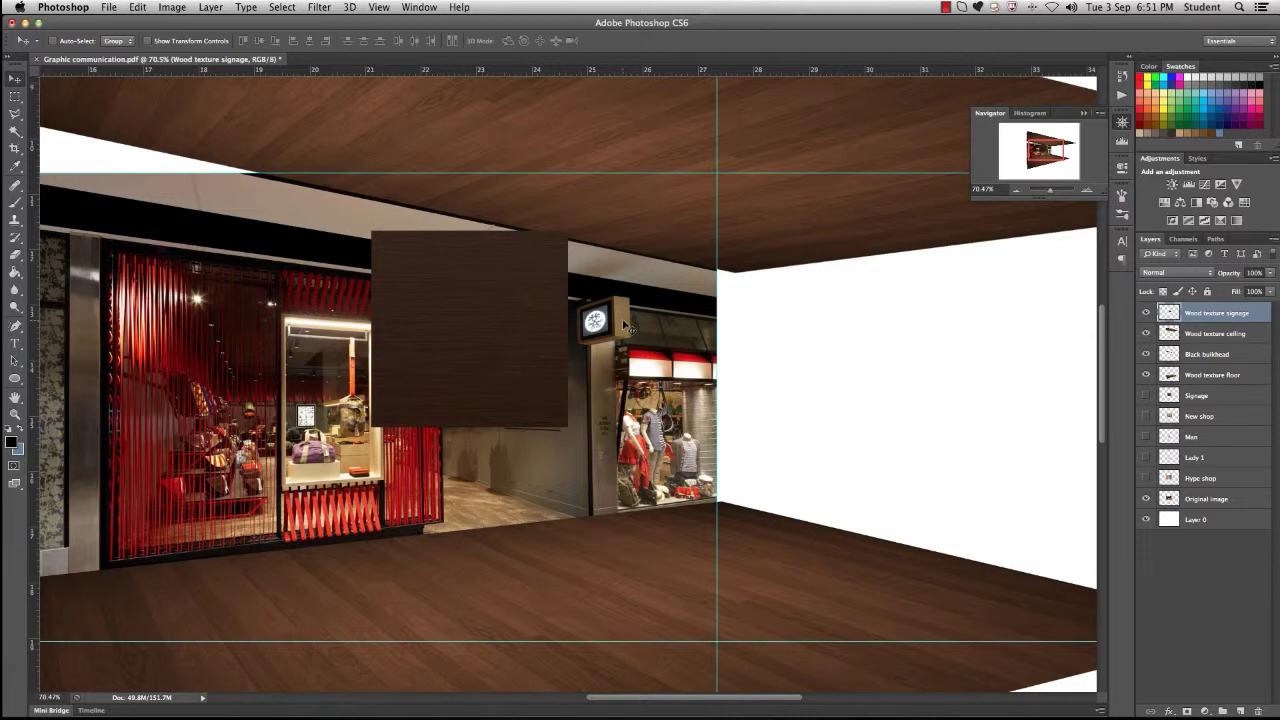
pyautogui.hotkey('ctrl', 't')
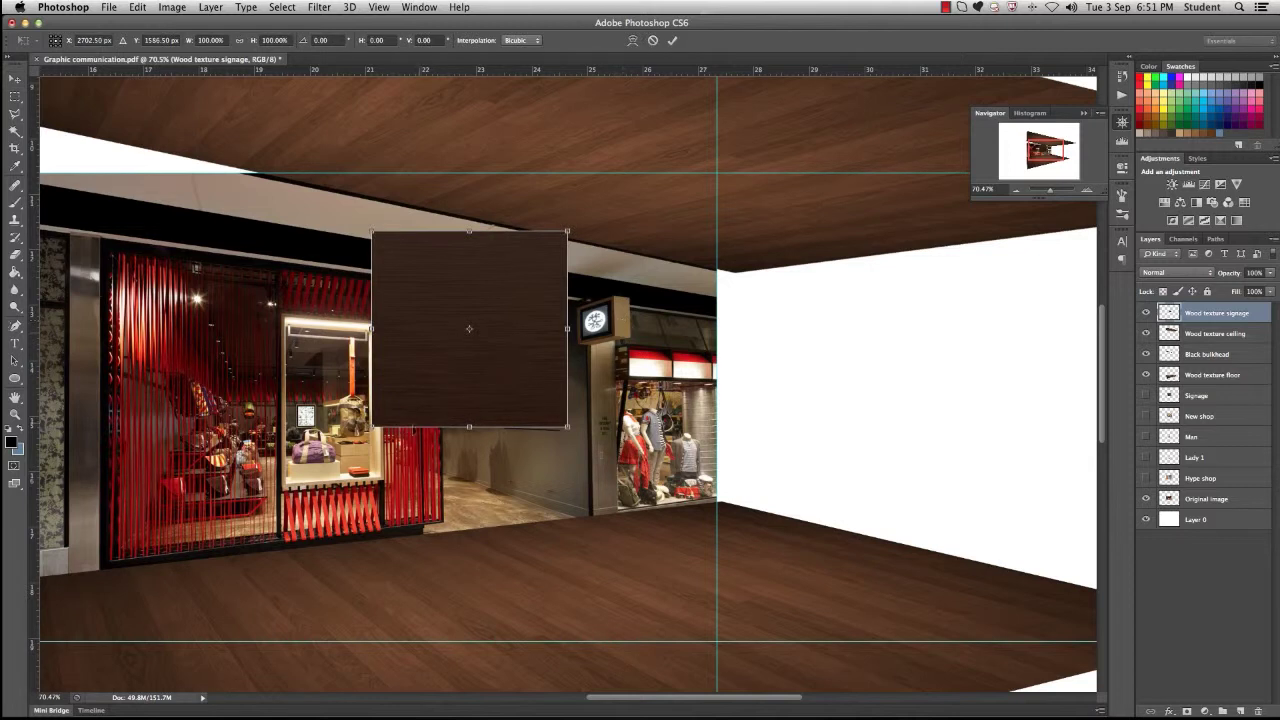
pyautogui.moveTo(373, 427); pyautogui.dragTo(524, 349)
pyautogui.press('Return')
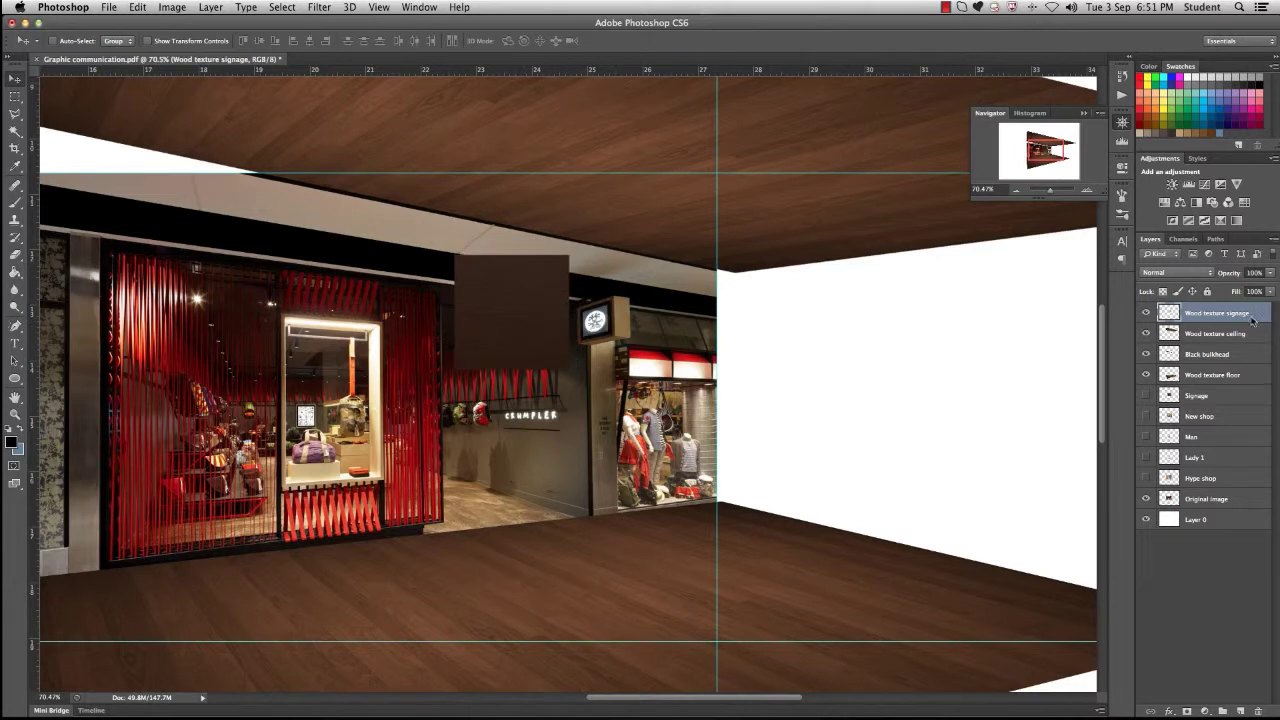
# Step: Duplicate the Wood texture signage layer under the name "Wood texture 1"
pyautogui.rightClick(1252, 320)
pyautogui.click(1100, 296)
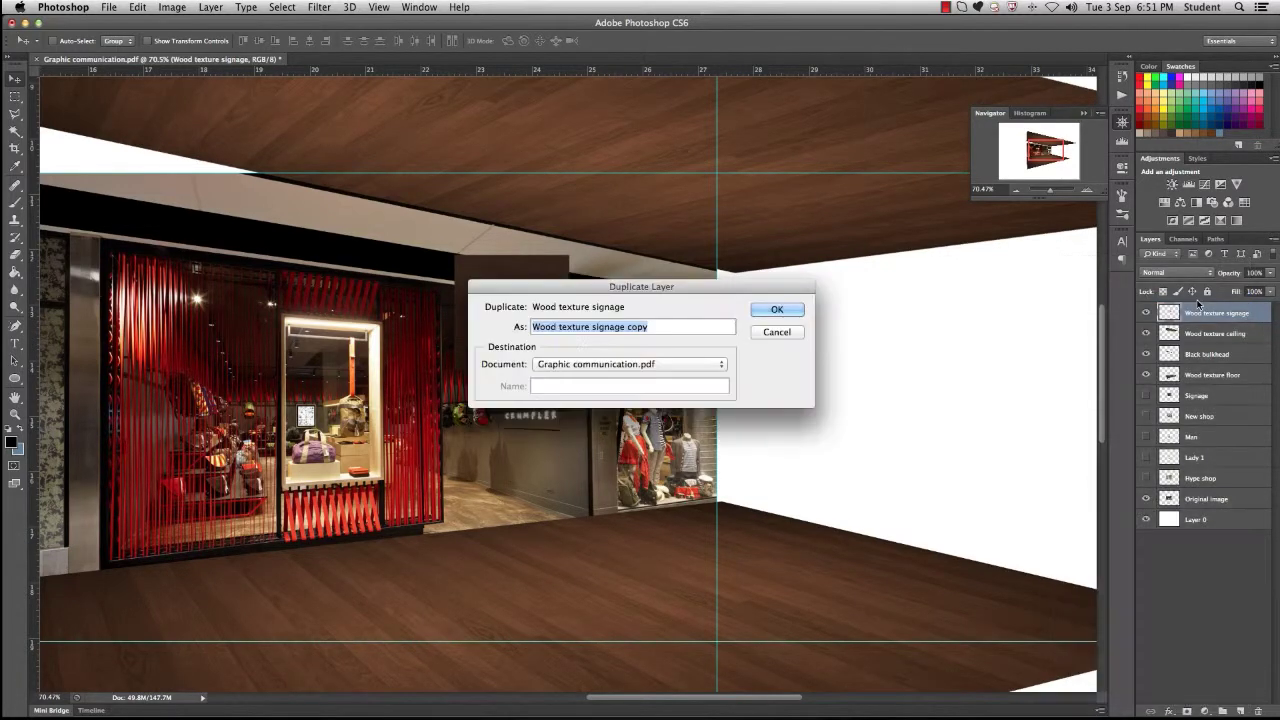
pyautogui.click(543, 328)
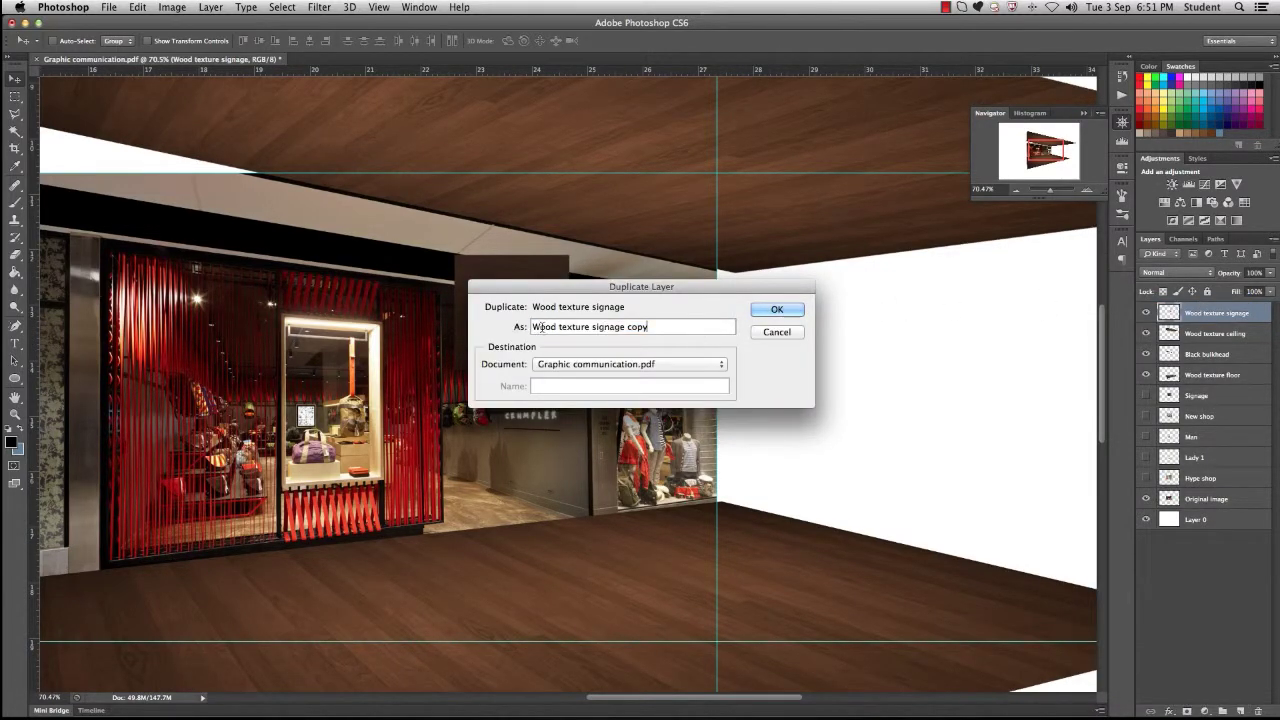
pyautogui.moveTo(596, 327); pyautogui.dragTo(788, 334)
pyautogui.write('1')
pyautogui.press('Return')
# Step: Place the Wood texture 1 square across the vertical guide at the photo's right edge and rotate it 90° clockwise
pyautogui.moveTo(516, 322); pyautogui.dragTo(754, 325)
pyautogui.hotkey('ctrl', 't')
pyautogui.rightClick(754, 321)
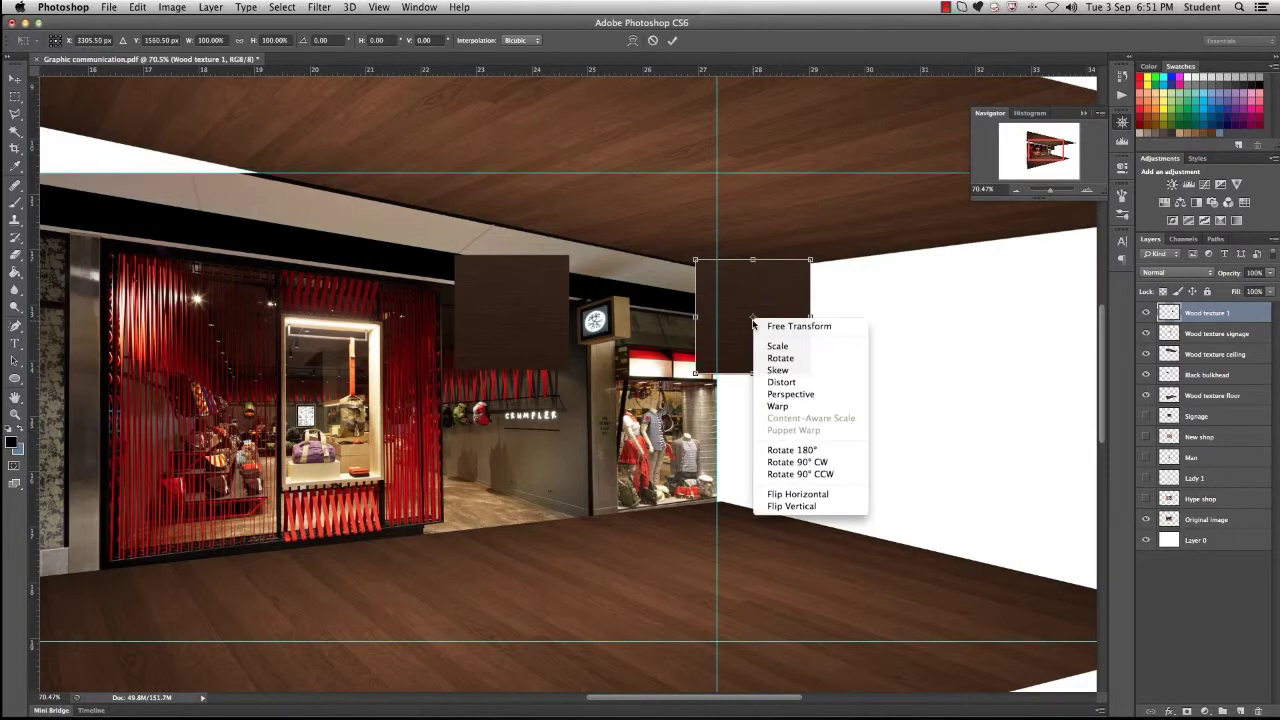
pyautogui.click(795, 463)
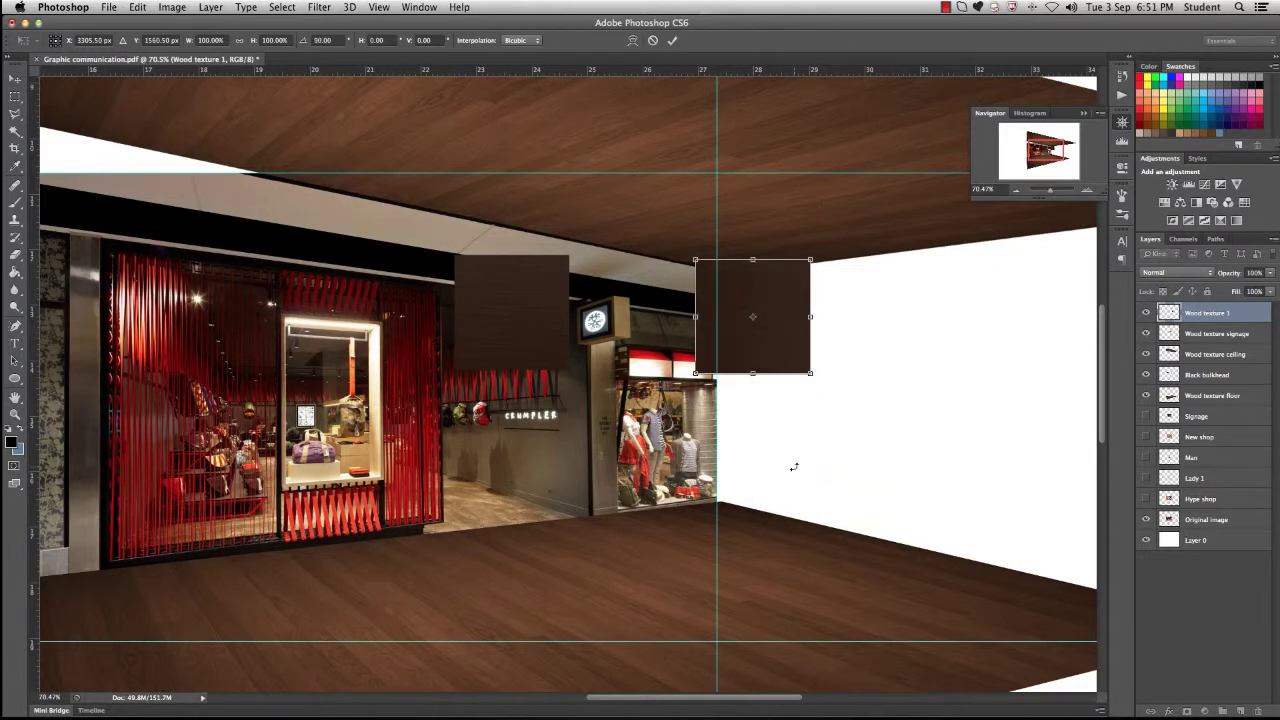
pyautogui.press('Return')
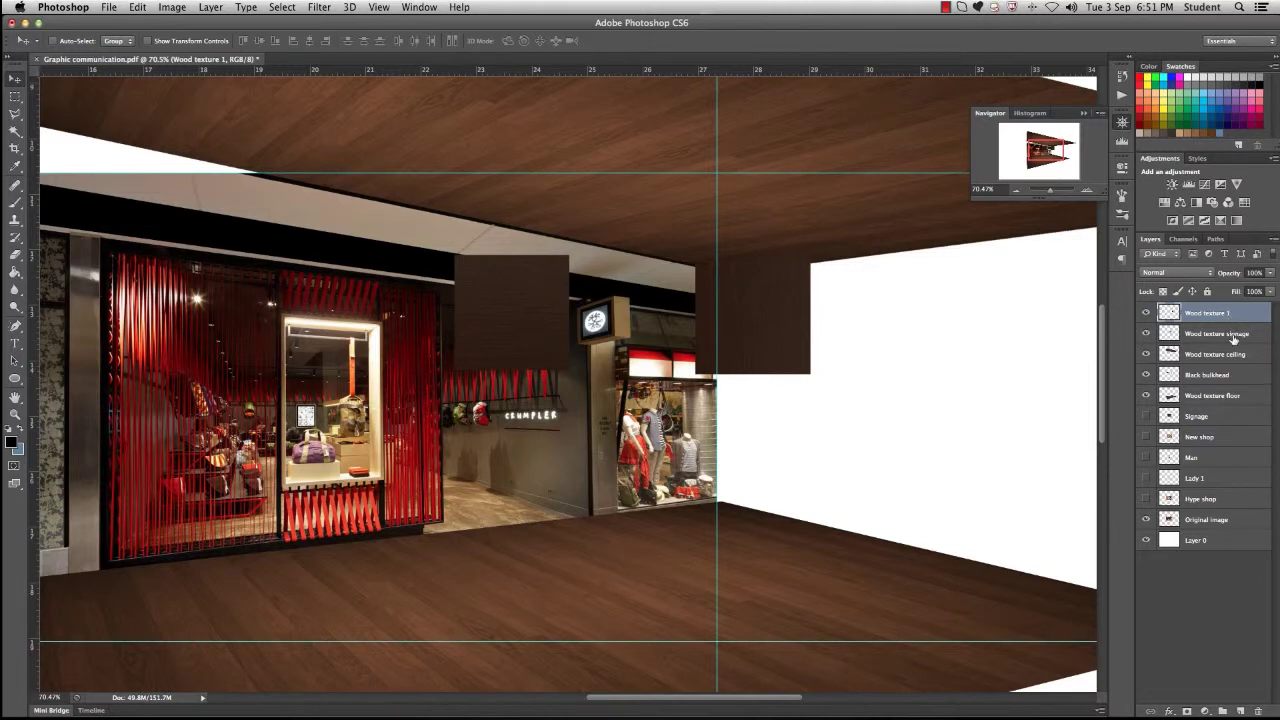
# Step: Duplicate the Wood texture signage layer again and place the copy below the hanging sign
pyautogui.rightClick(1233, 341)
pyautogui.click(1100, 297)
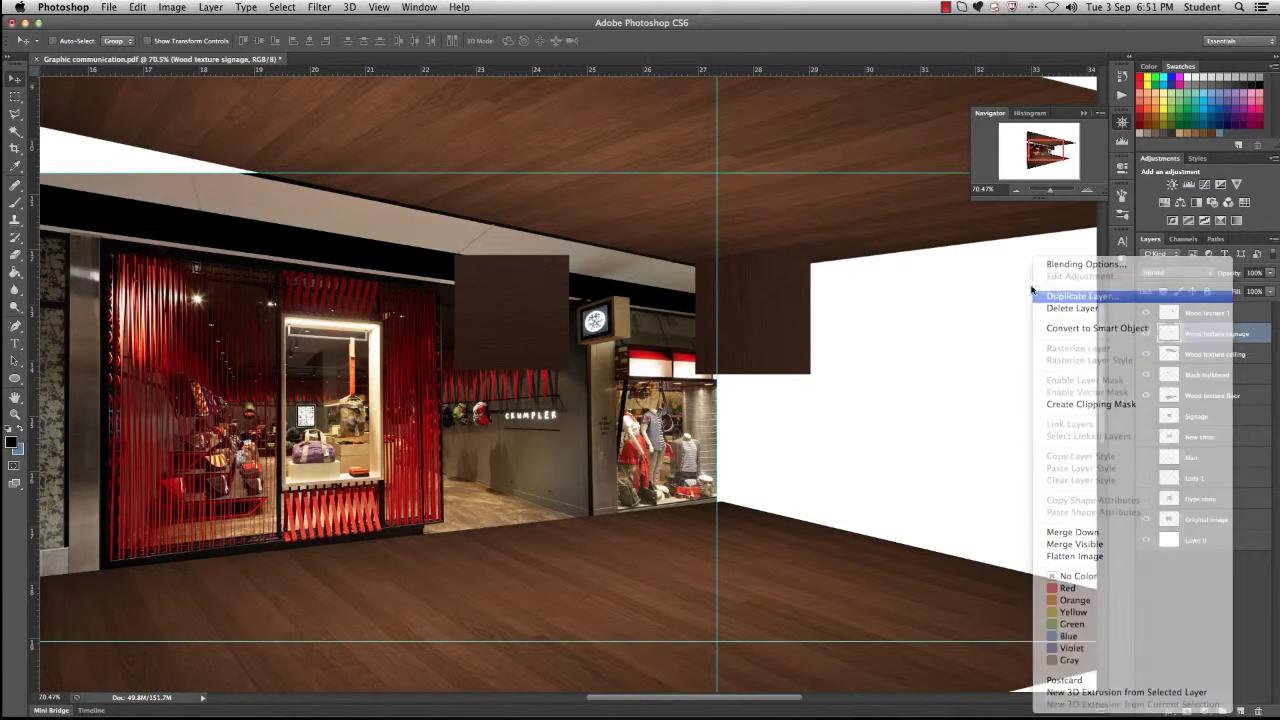
pyautogui.click(777, 310)
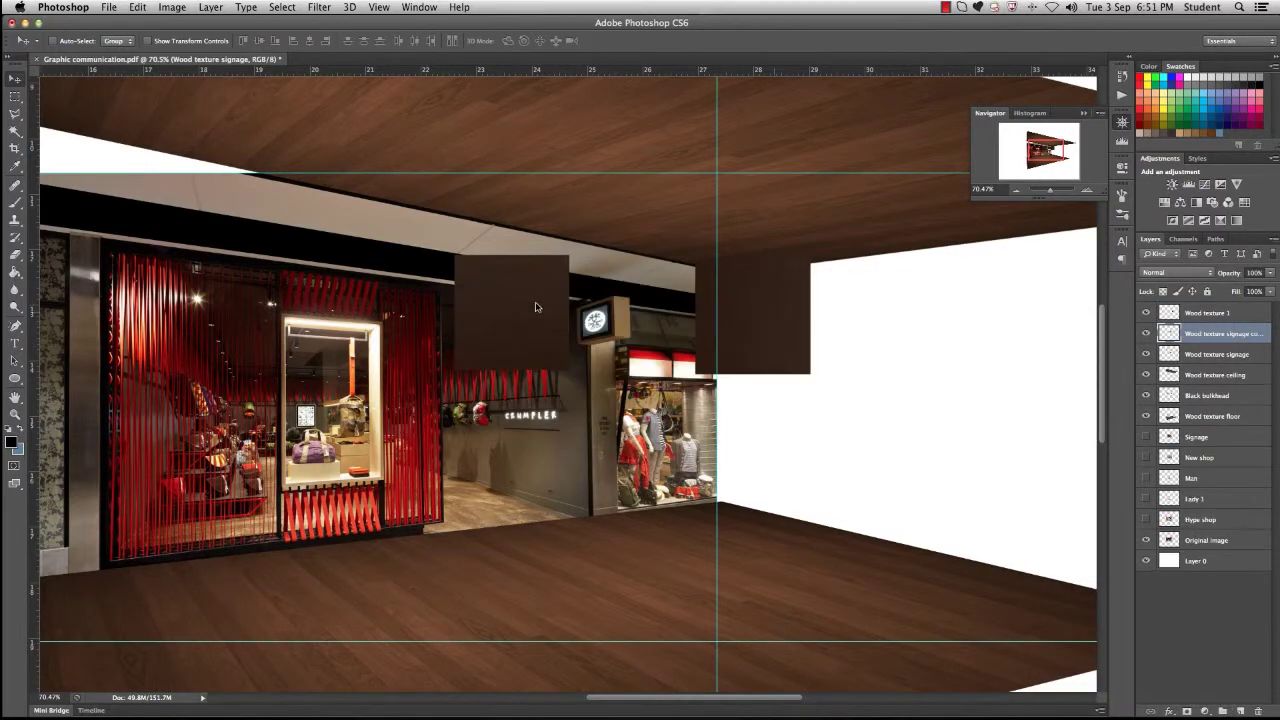
pyautogui.moveTo(542, 310); pyautogui.dragTo(637, 445)
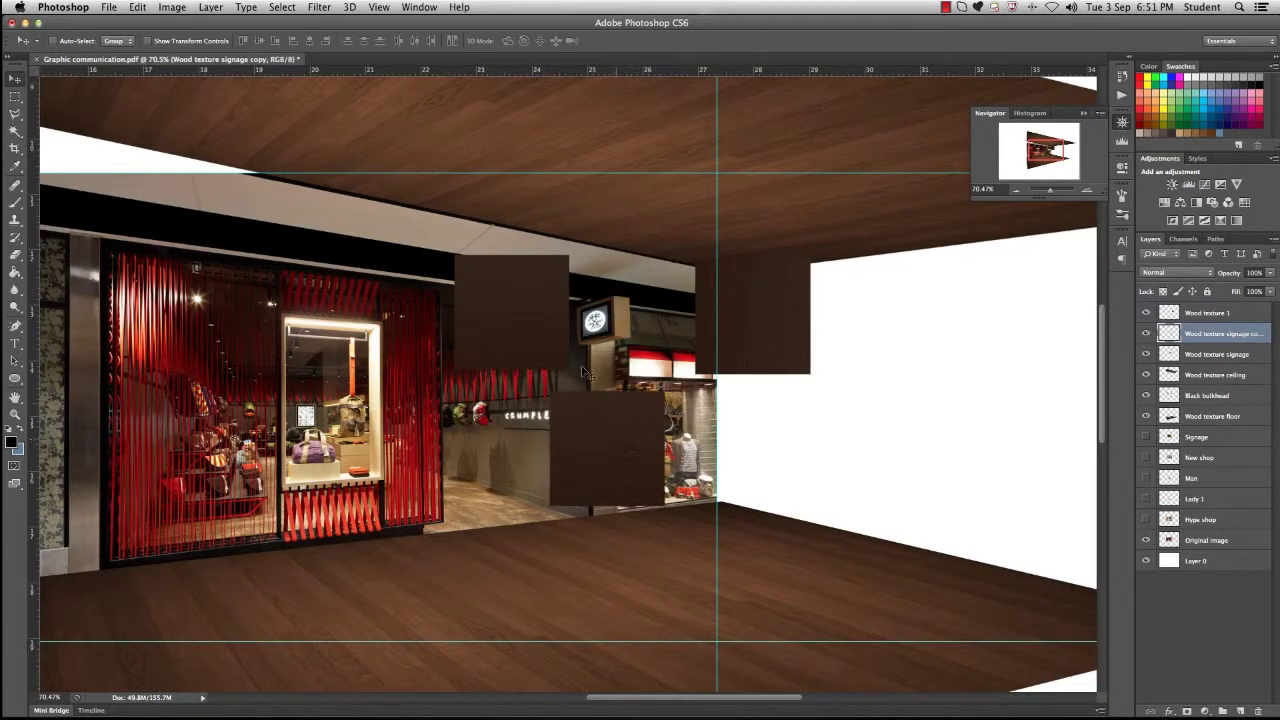
# Step: Rename the new signage copy layer to "Wood texture signage base"
pyautogui.doubleClick(1243, 335)
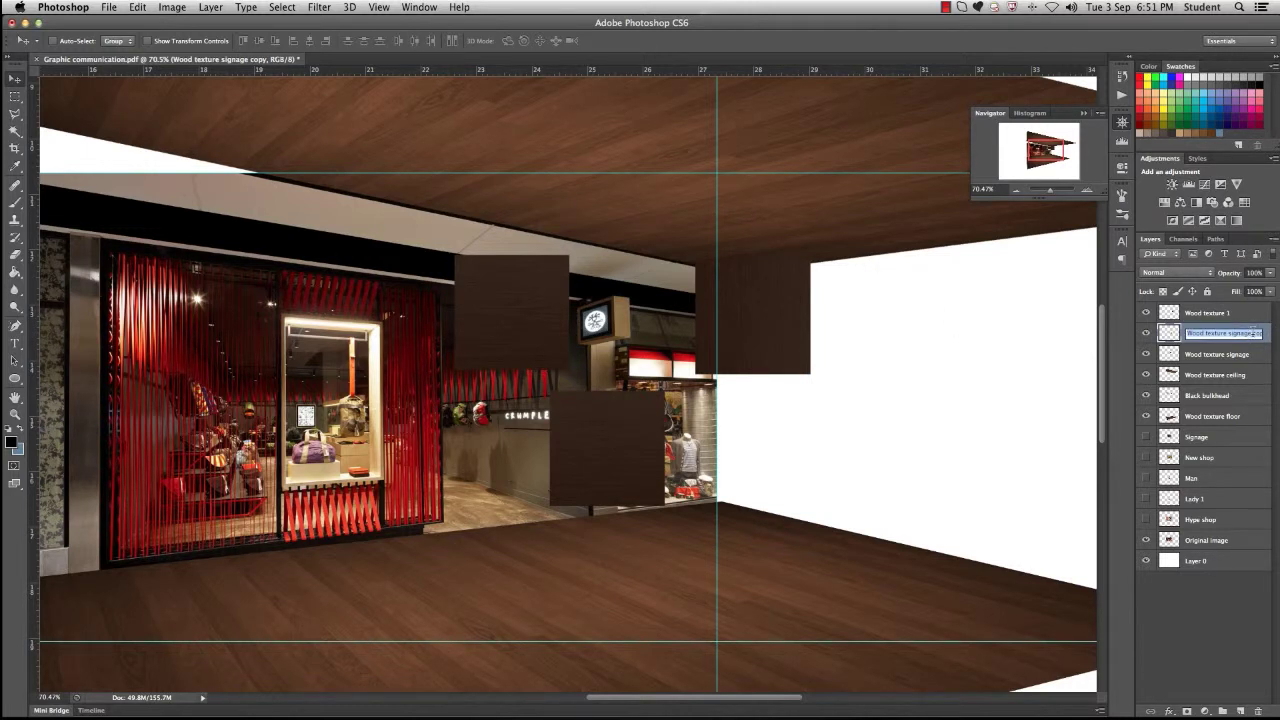
pyautogui.click(1255, 333)
pyautogui.press('BackSpace')
pyautogui.press('BackSpace')
pyautogui.press('BackSpace')
pyautogui.press('BackSpace')
pyautogui.press('BackSpace')
pyautogui.press('BackSpace')
pyautogui.press('BackSpace')
pyautogui.press('BackSpace')
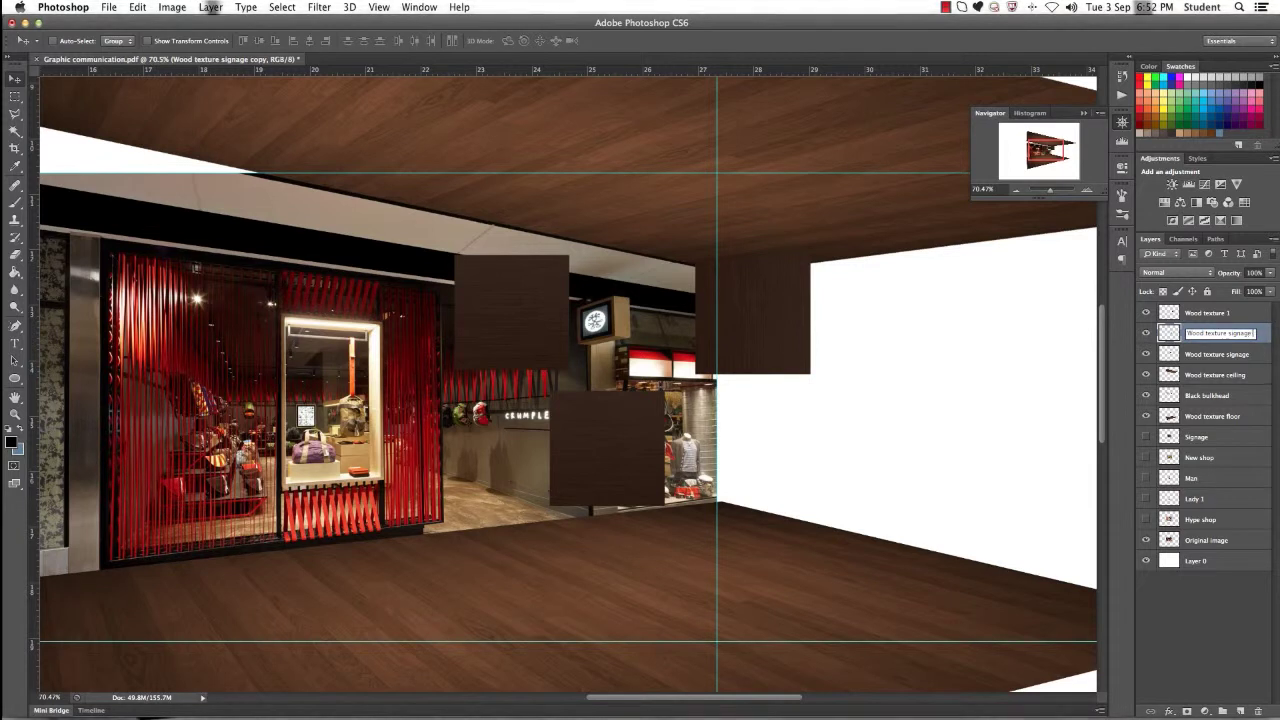
pyautogui.write('(base')
pyautogui.click(1224, 318)
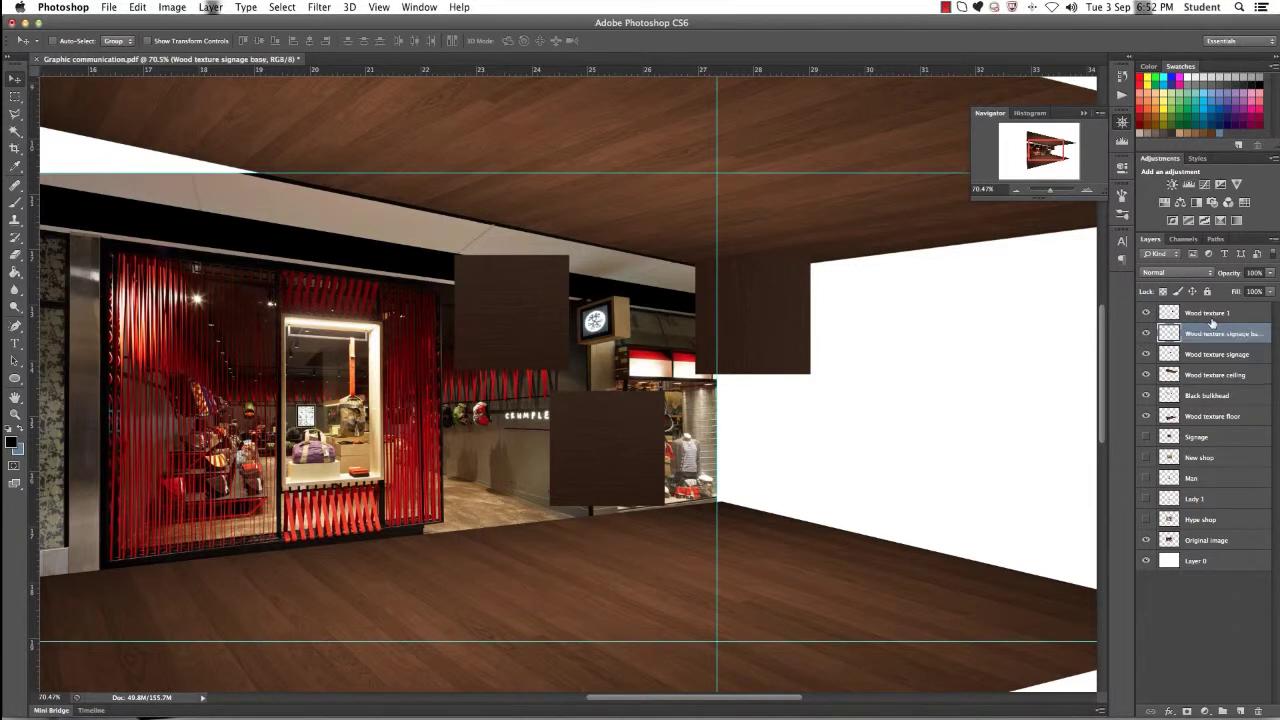
# Step: Select the Wood texture 1 layer and toggle its visibility off and on to identify its square
pyautogui.click(1224, 316)
pyautogui.click(1147, 312)
pyautogui.click(1147, 312)
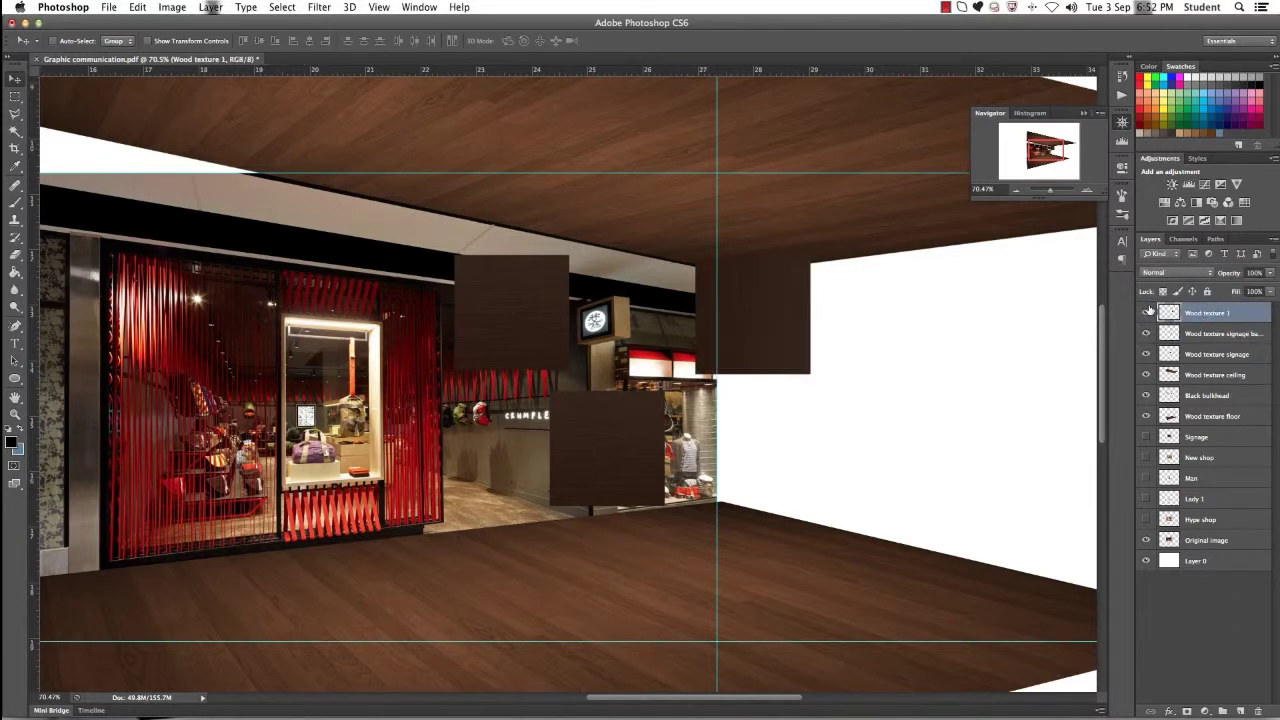
# Step: Rename the Wood texture 1 layer to "Wood texture rhs"
pyautogui.doubleClick(1230, 313)
pyautogui.click(1227, 310)
pyautogui.press('BackSpace')
pyautogui.write('rhs')
pyautogui.press('Return')
# Step: Move the Wood texture signage square over the hanging sign's front face, aligned with the sign's upper front corner
pyautogui.click(1204, 354)
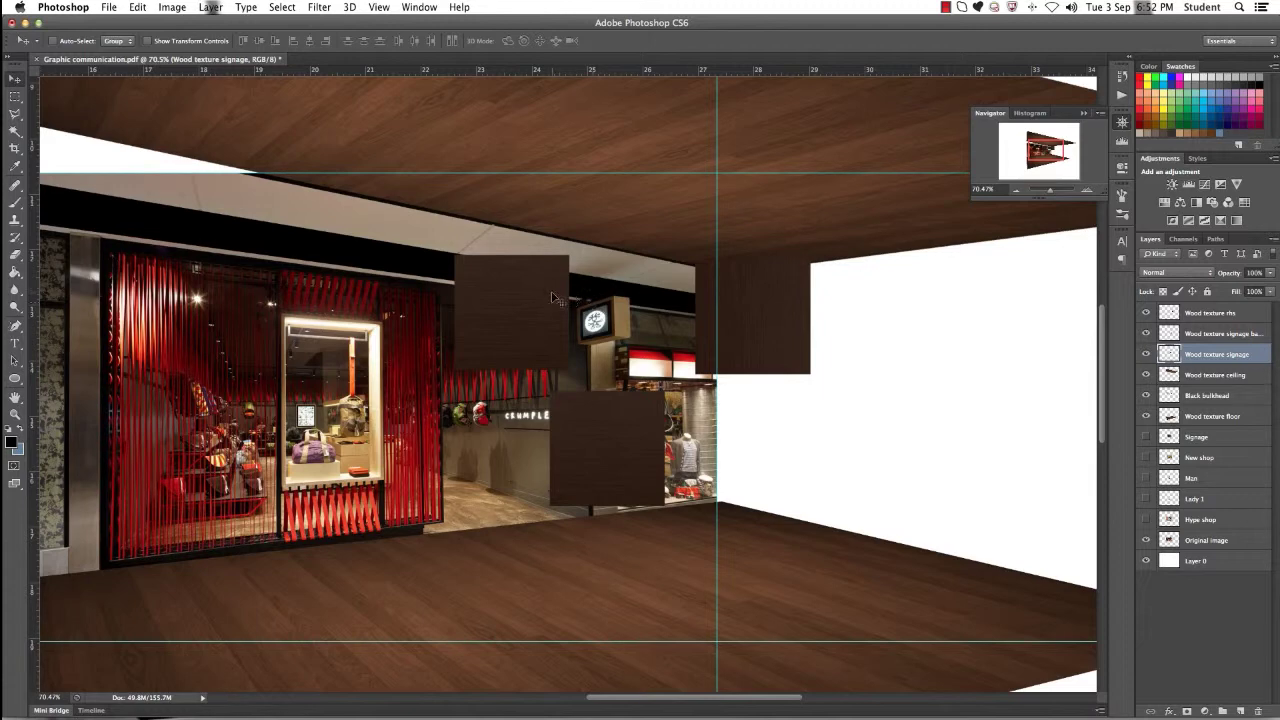
pyautogui.moveTo(555, 297); pyautogui.dragTo(599, 339)
pyautogui.moveTo(1052, 197); pyautogui.dragTo(1058, 191)
pyautogui.moveTo(776, 177); pyautogui.dragTo(755, 280)
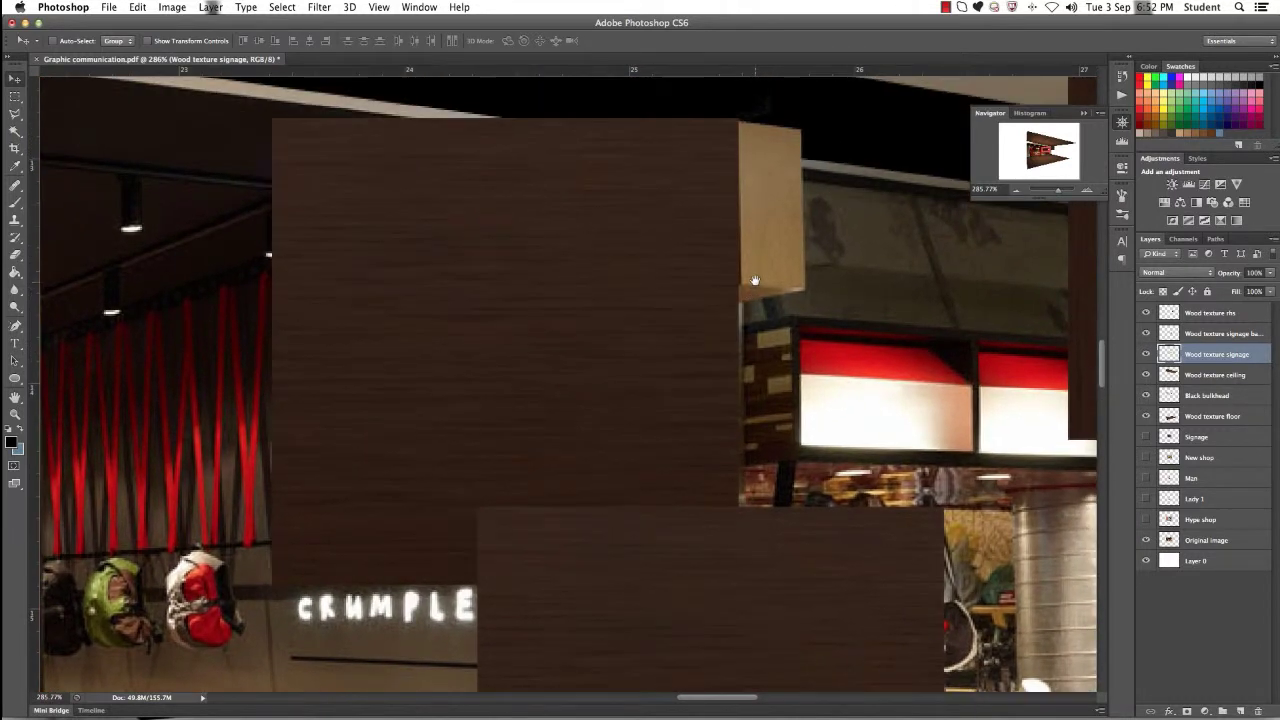
pyautogui.moveTo(730, 205); pyautogui.dragTo(724, 200)
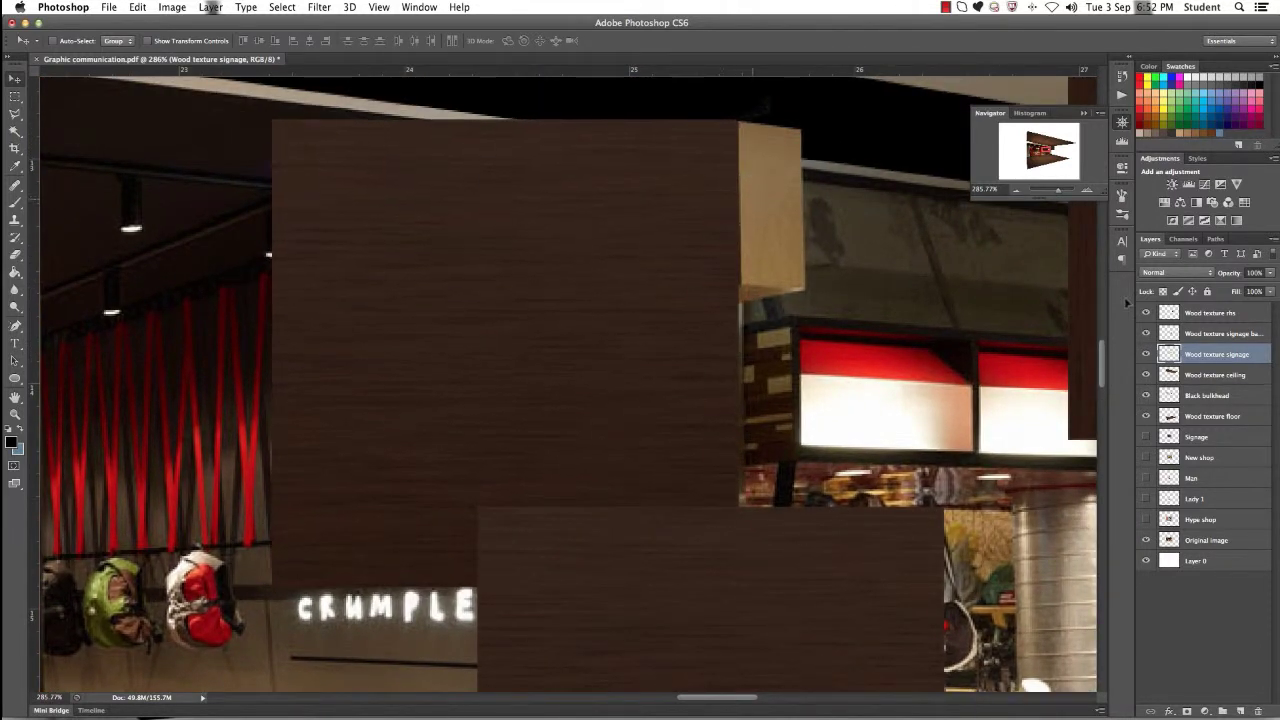
# Step: Set the Wood texture signage layer's opacity to 50% and skew its left side to follow the sign face's perspective
pyautogui.click(1253, 272)
pyautogui.write('30')
pyautogui.press('Return')
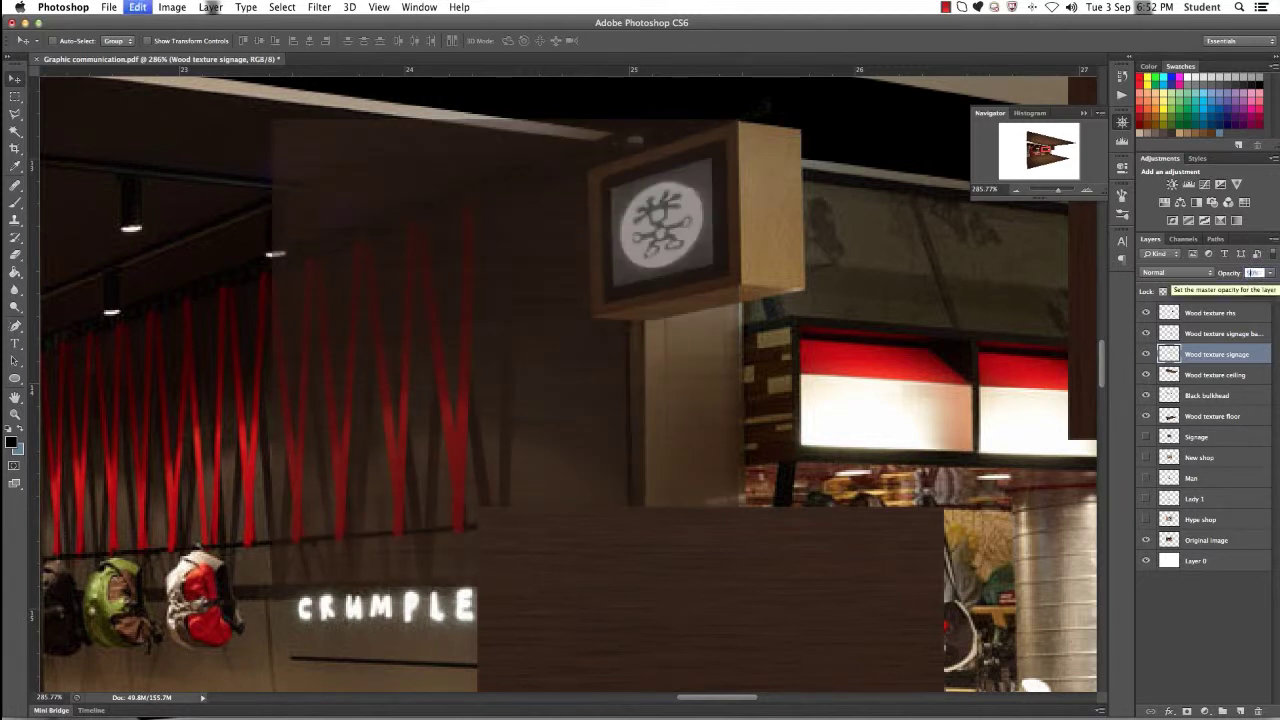
pyautogui.press('super+t')
pyautogui.rightClick(683, 257)
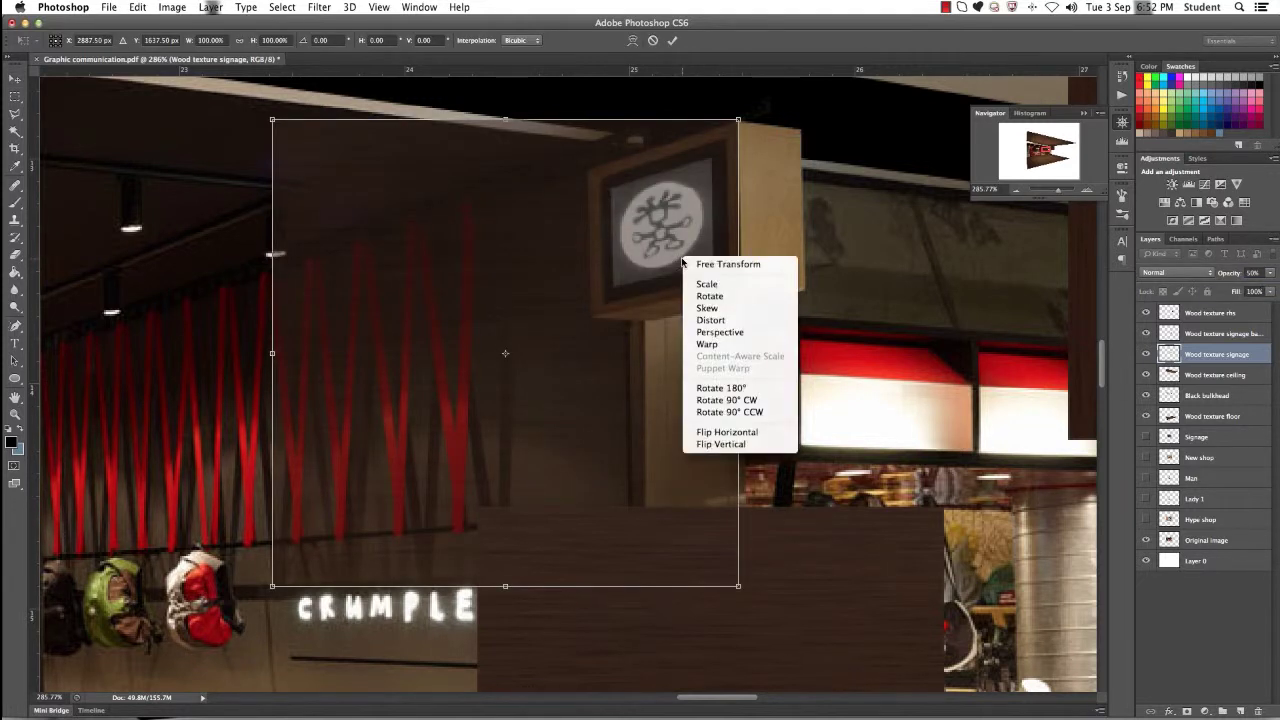
pyautogui.click(711, 310)
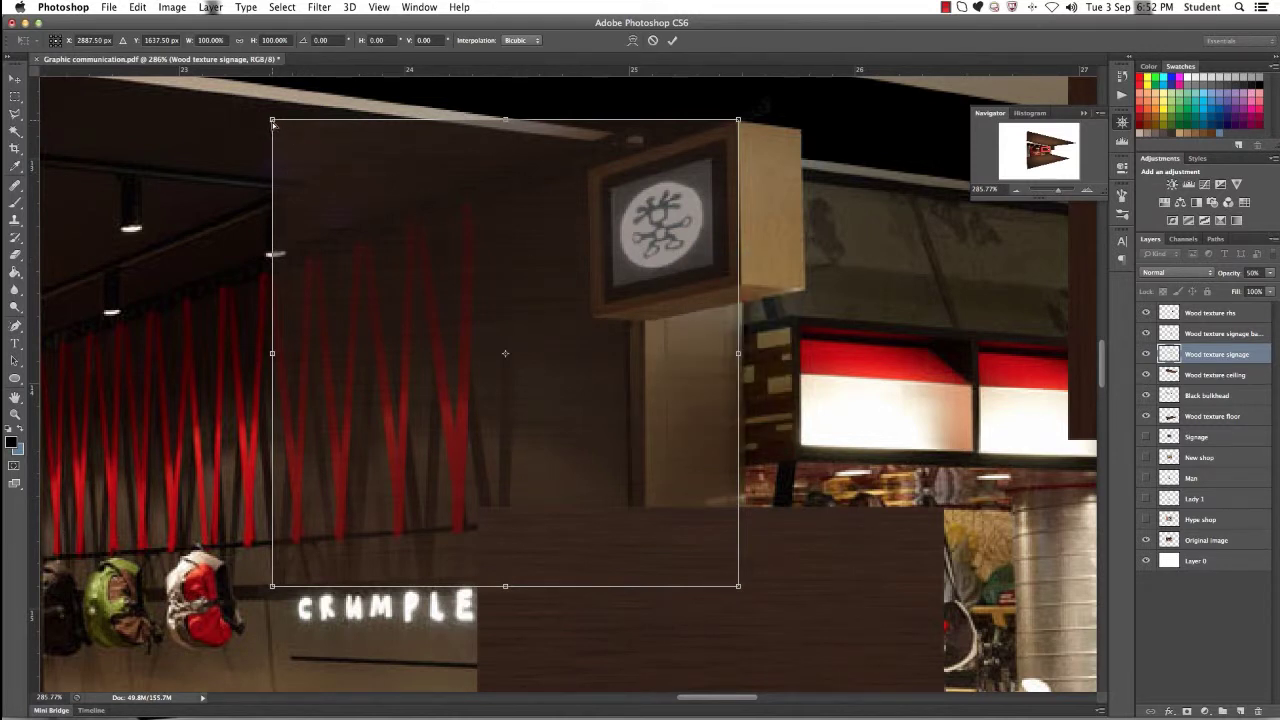
pyautogui.moveTo(273, 122); pyautogui.dragTo(289, 275)
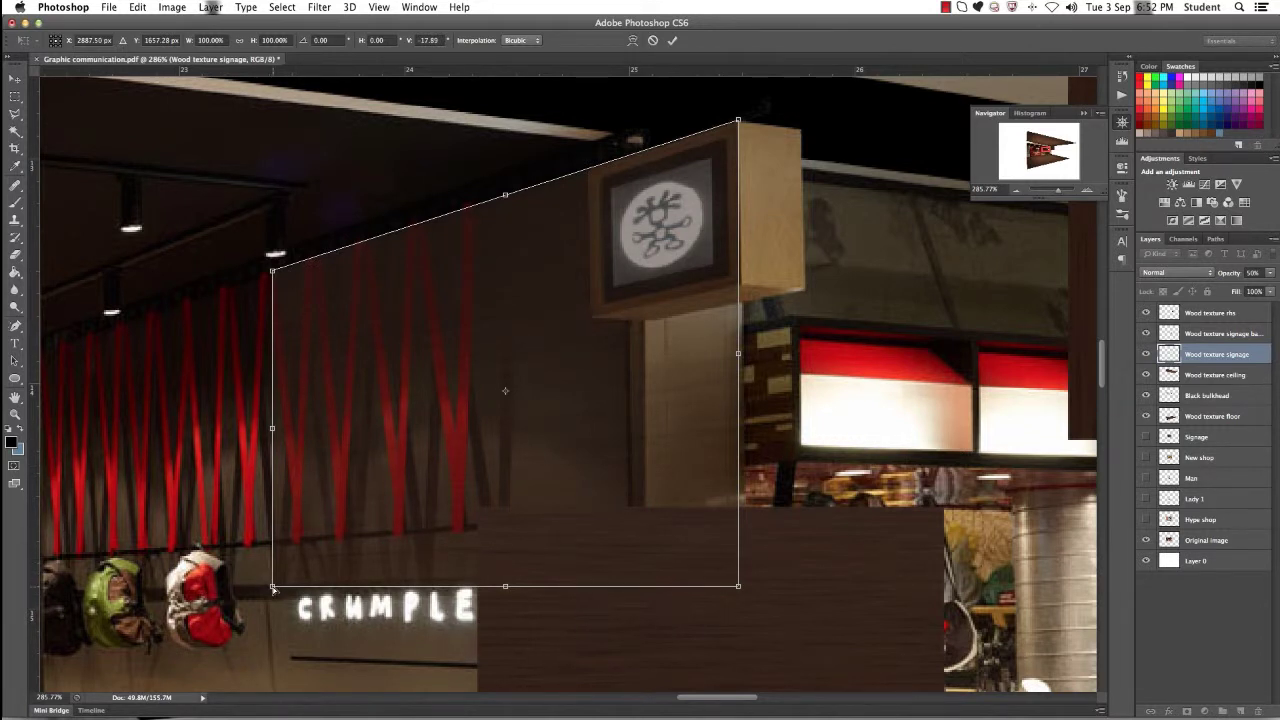
pyautogui.moveTo(272, 588); pyautogui.dragTo(276, 535)
pyautogui.press('Return')
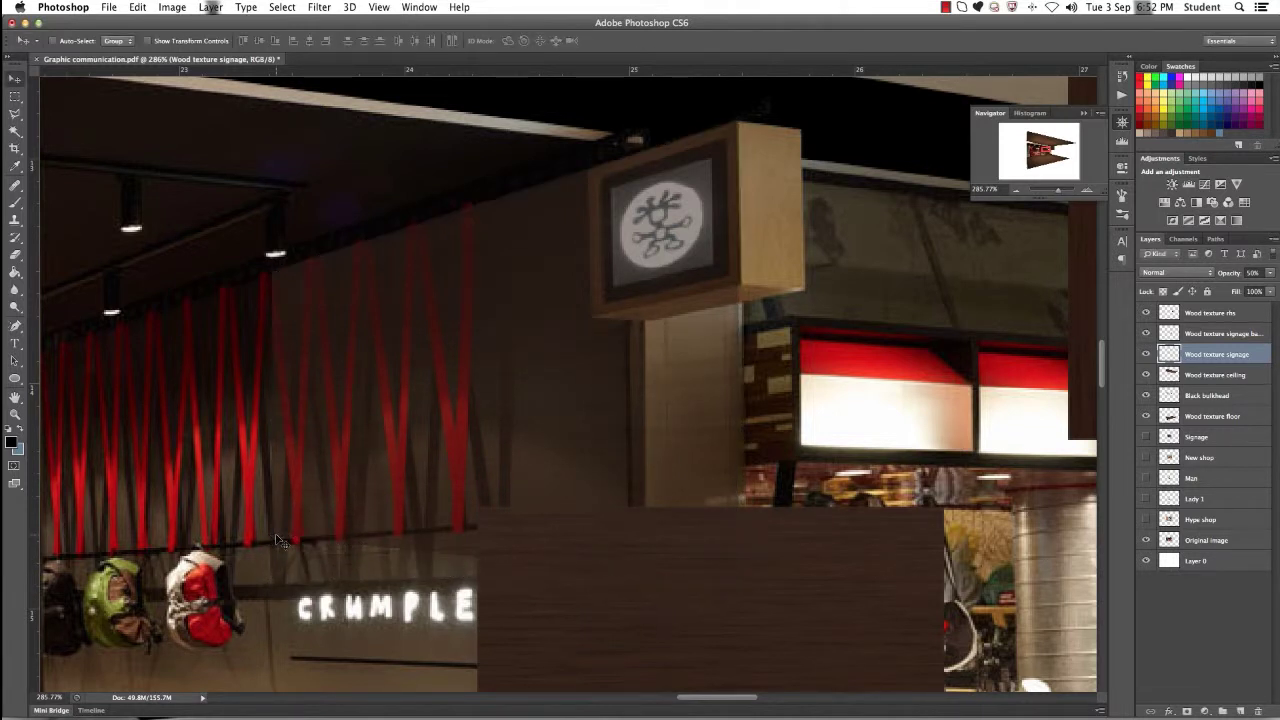
# Step: Delete the part of the skewed wood texture left of the hanging sign using a rectangular selection, and deselect
pyautogui.click(15, 97)
pyautogui.moveTo(138, 106); pyautogui.dragTo(590, 630)
pyautogui.press('Delete')
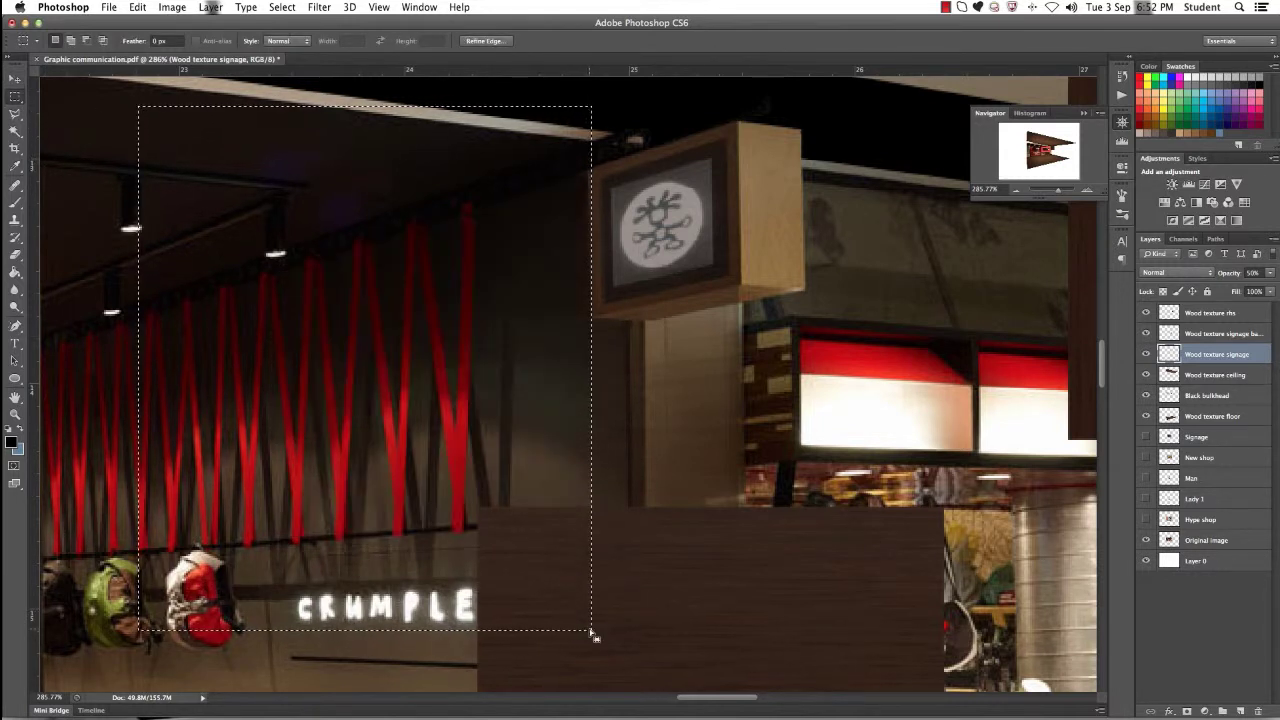
pyautogui.hotkey('ctrl', 'd')
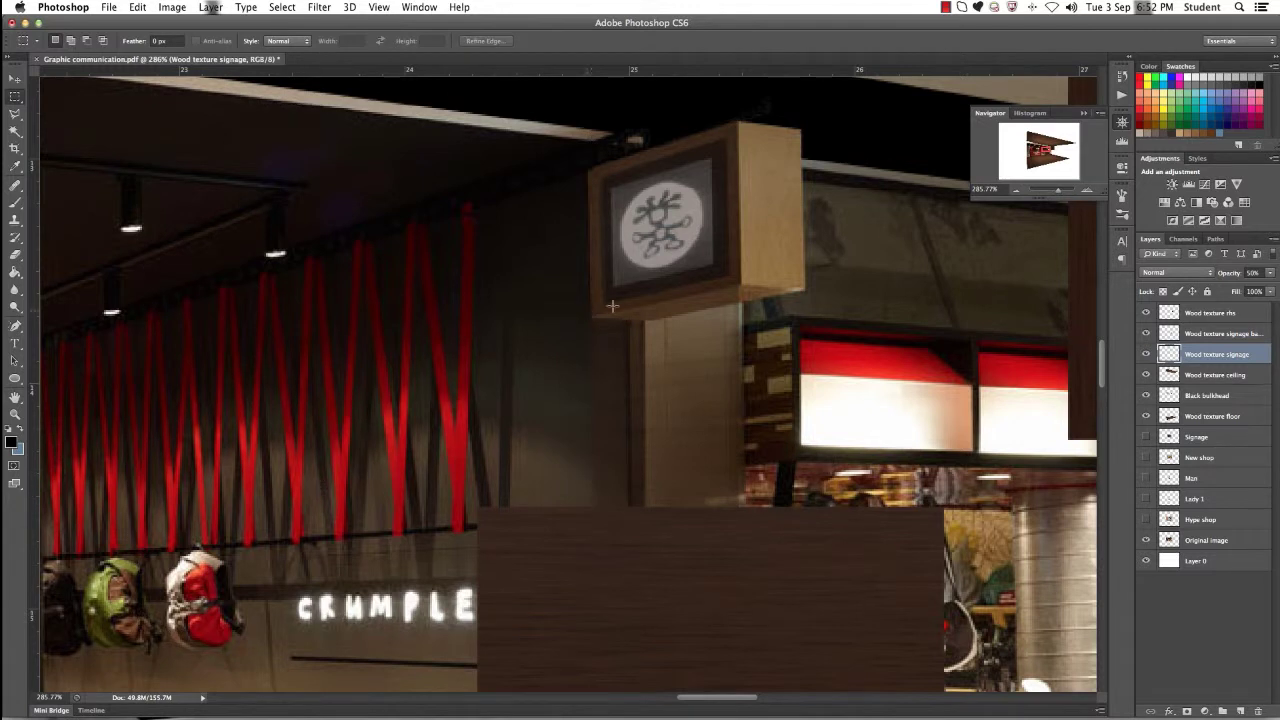
# Step: Outline the excess wood texture below the sign's front face with the Polygonal Lasso, delete it and deselect
pyautogui.click(16, 118)
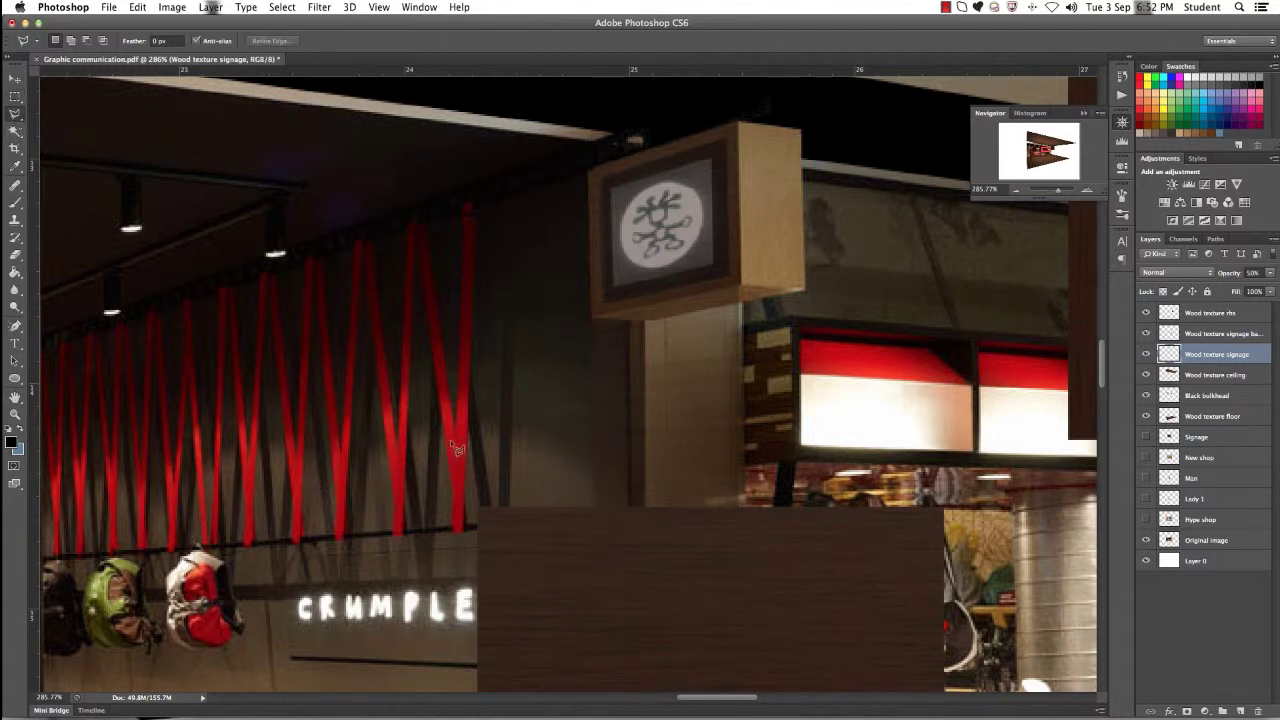
pyautogui.click(384, 499)
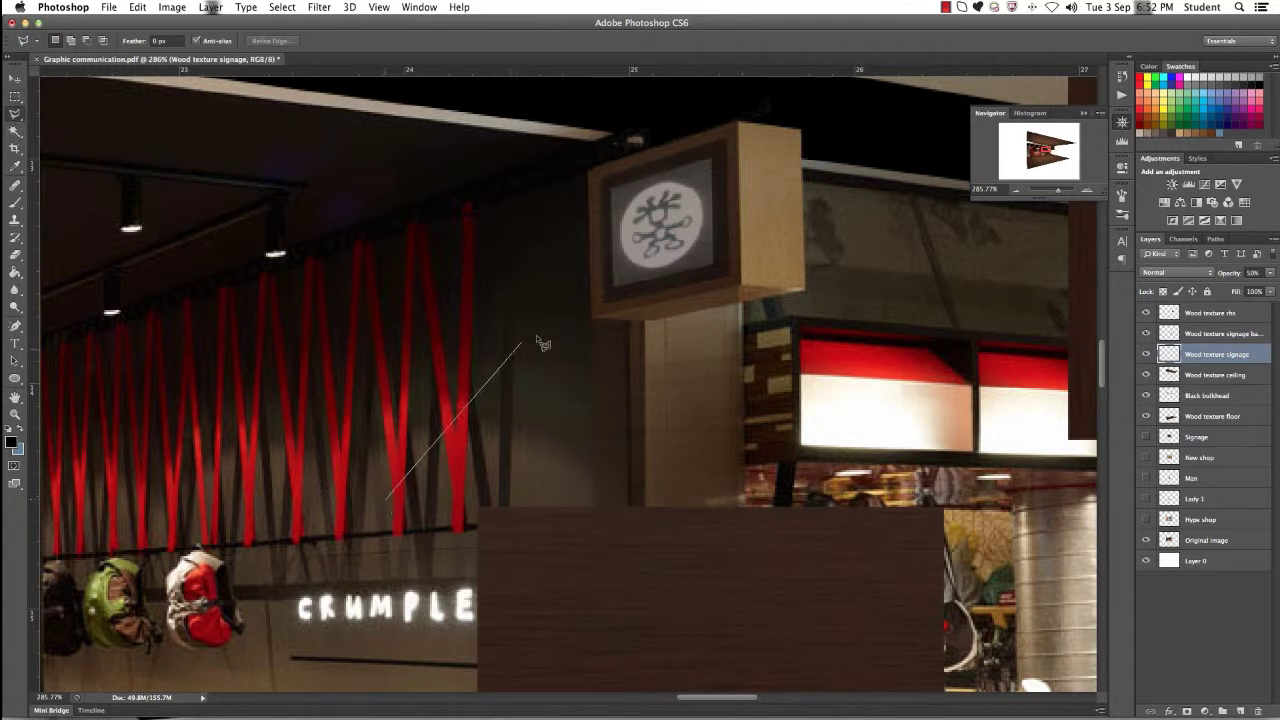
pyautogui.click(589, 318)
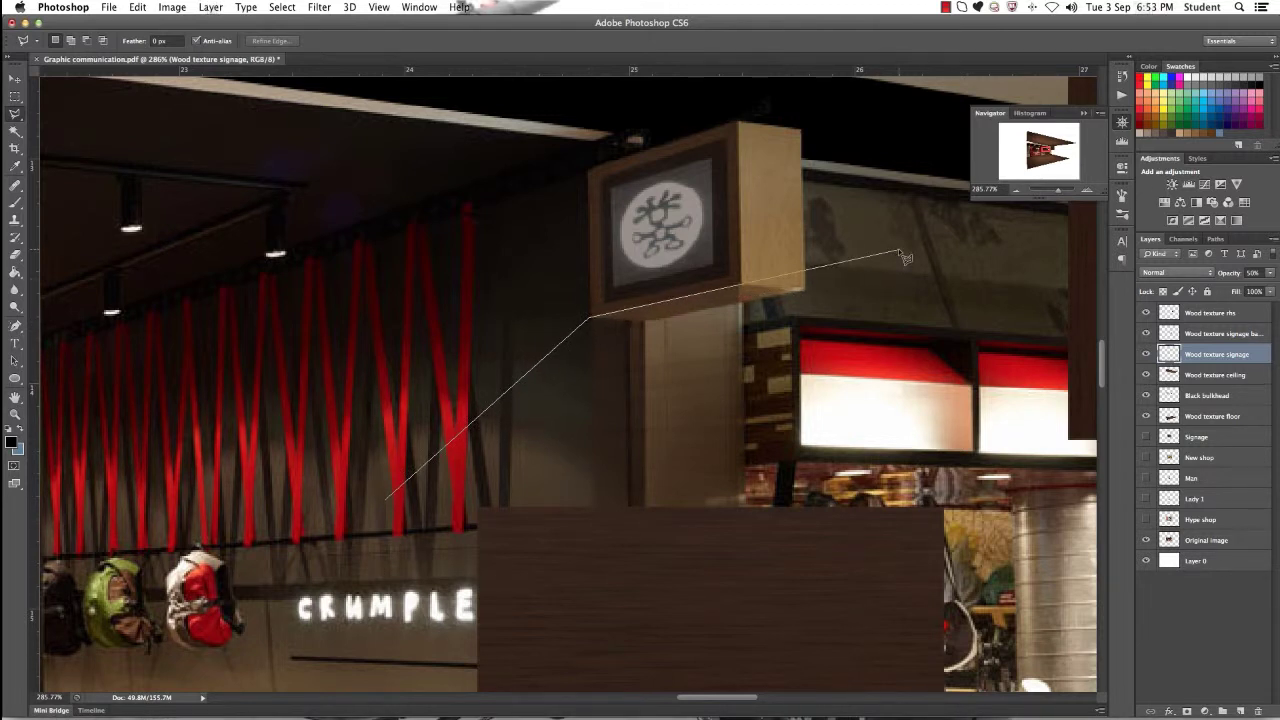
pyautogui.click(898, 250)
pyautogui.click(922, 597)
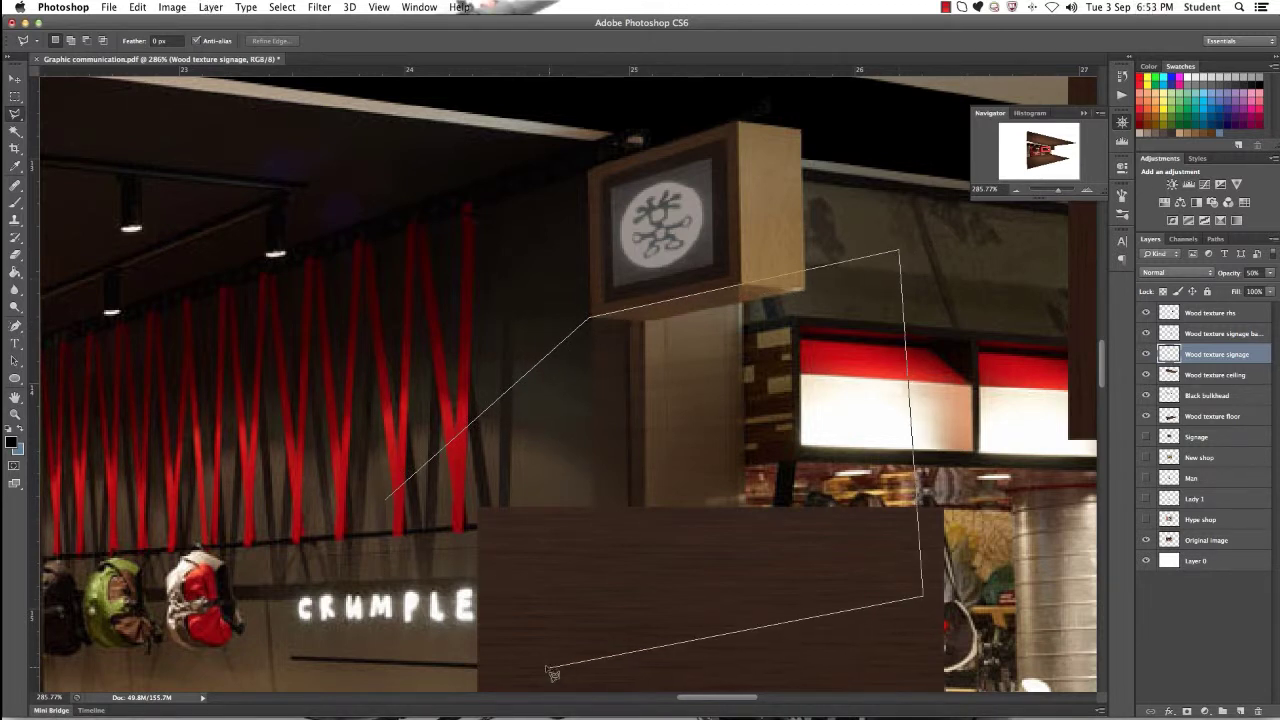
pyautogui.click(553, 668)
pyautogui.doubleClick(360, 625)
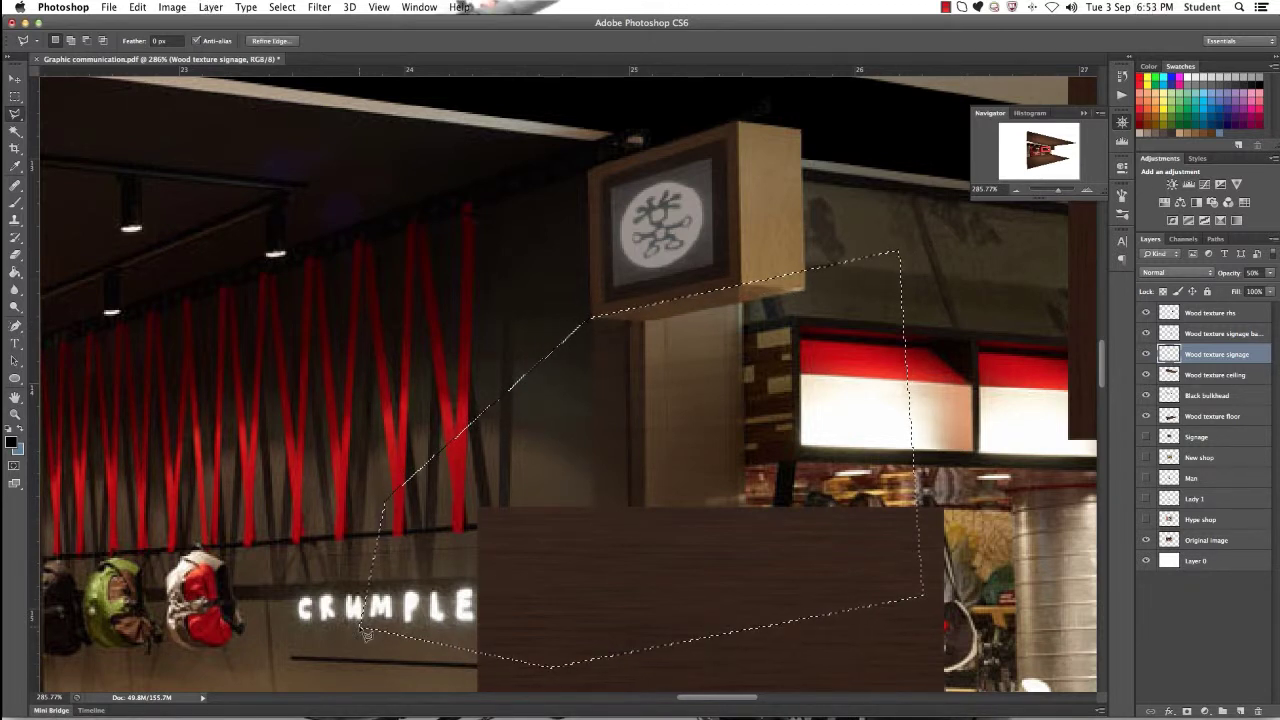
pyautogui.rightClick(459, 334)
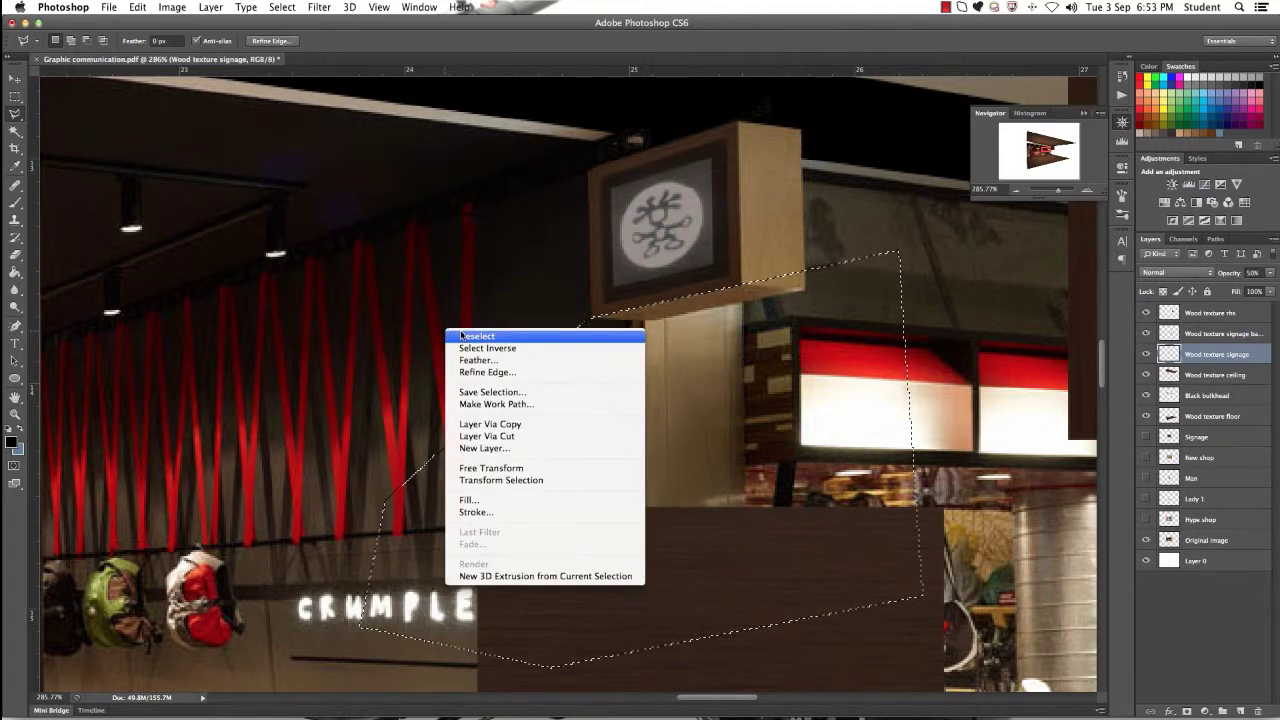
pyautogui.click(461, 334)
# Step: Check the trimmed wood face up close at 100% opacity, and return the Wood texture signage layer to 50%
pyautogui.scroll(3, 482, 389)
pyautogui.hscroll(1, 482, 389)
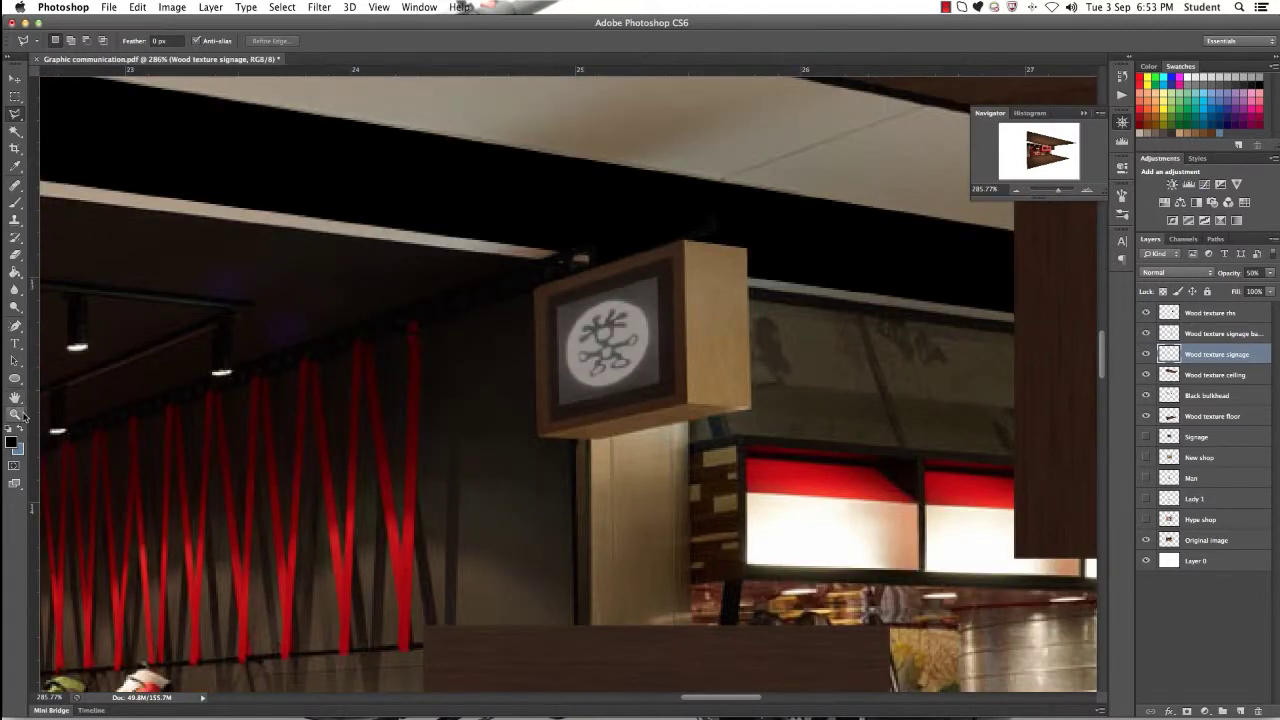
pyautogui.click(15, 413)
pyautogui.click(691, 334)
pyautogui.click(691, 334)
pyautogui.click(691, 334)
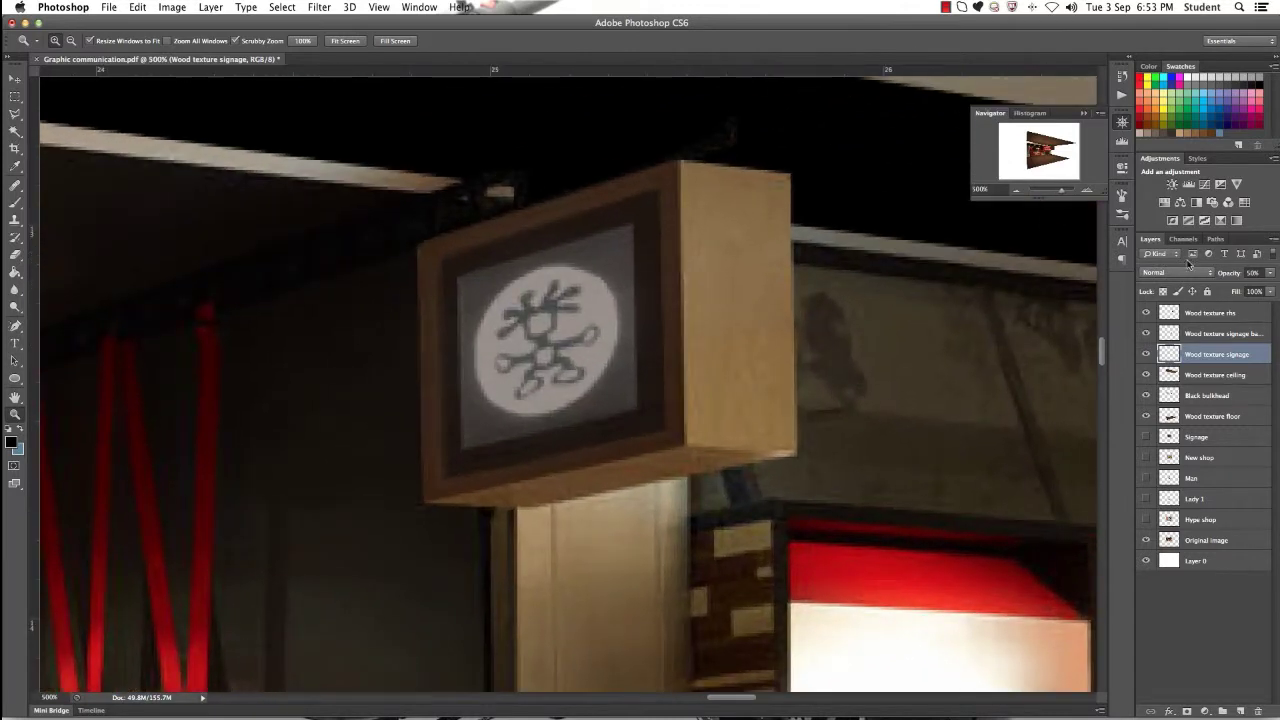
pyautogui.click(1252, 273)
pyautogui.write('100')
pyautogui.press('Return')
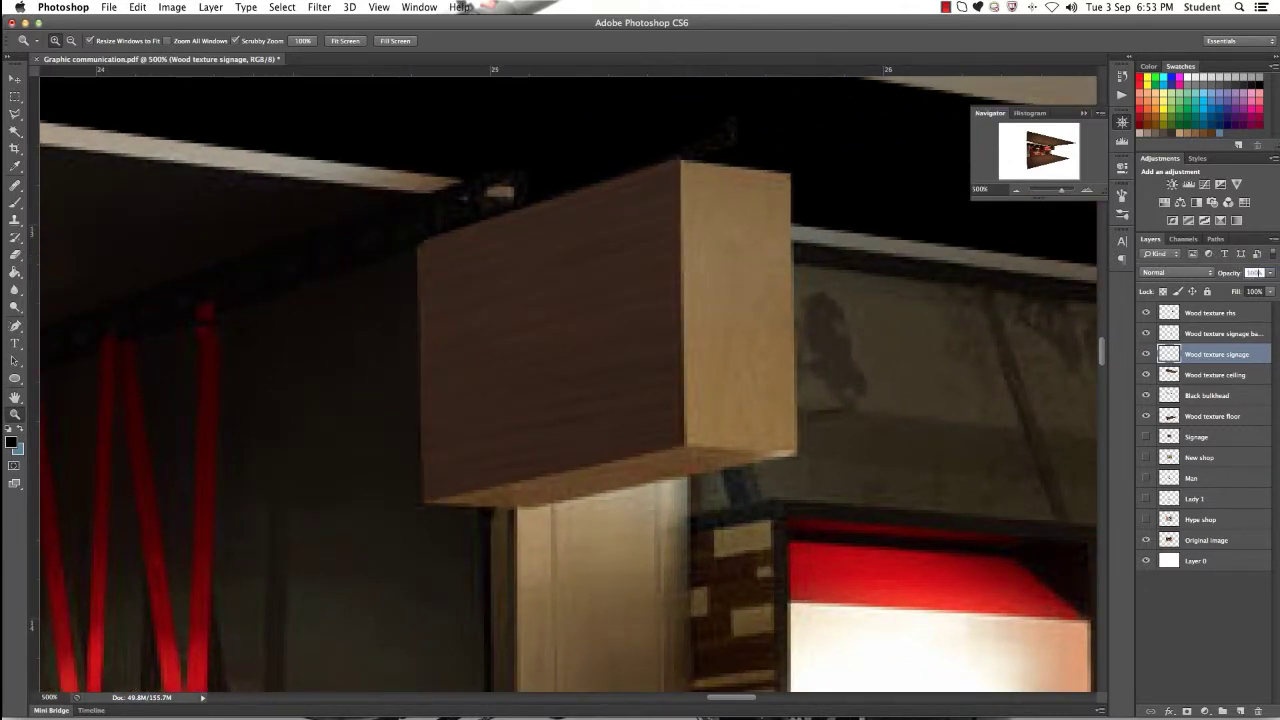
pyautogui.write('0')
pyautogui.press('Return')
pyautogui.write('30')
pyautogui.press('Return')
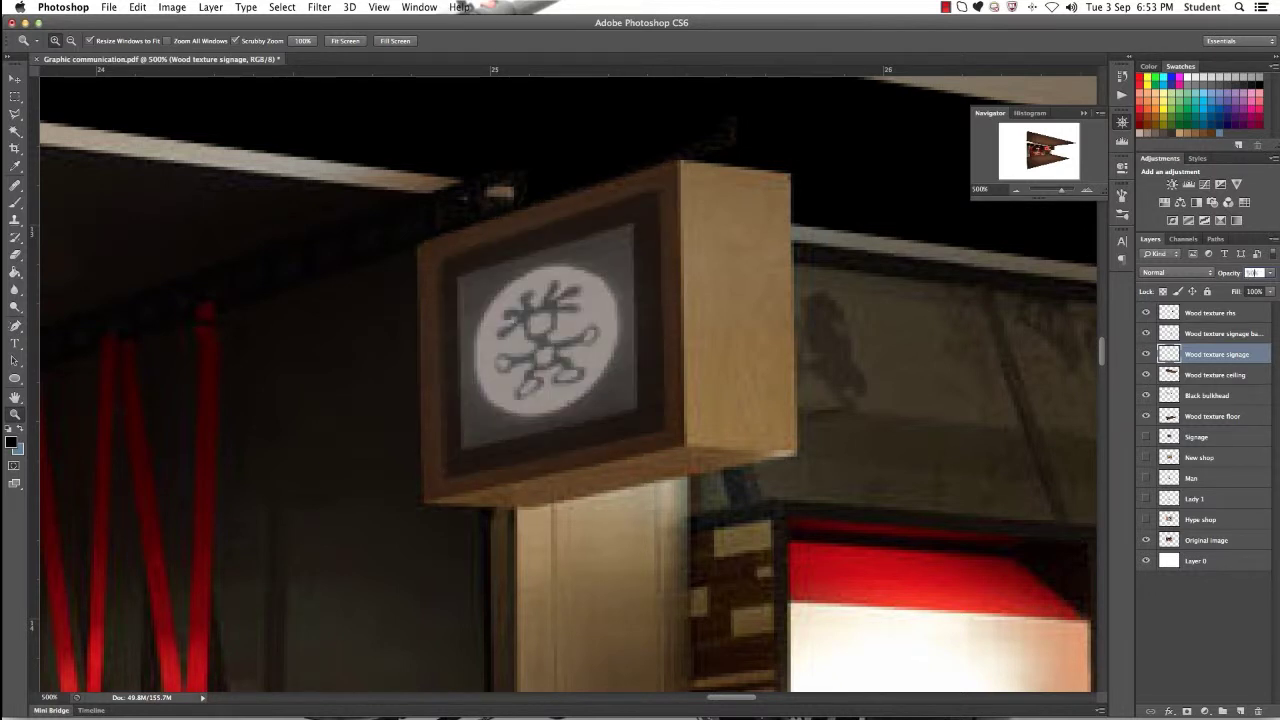
# Step: Outline the sign's inner display panel with the Polygonal Lasso and delete the wood texture inside, leaving only the frame
pyautogui.click(15, 114)
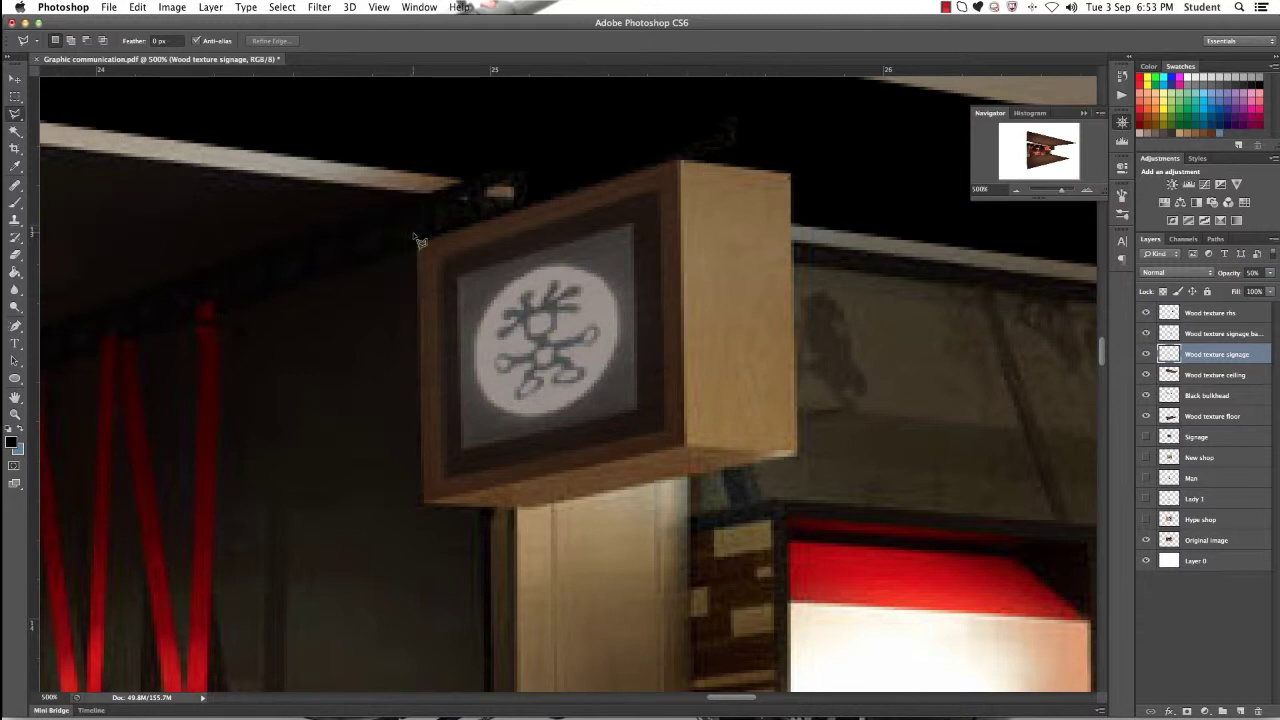
pyautogui.click(440, 257)
pyautogui.click(660, 188)
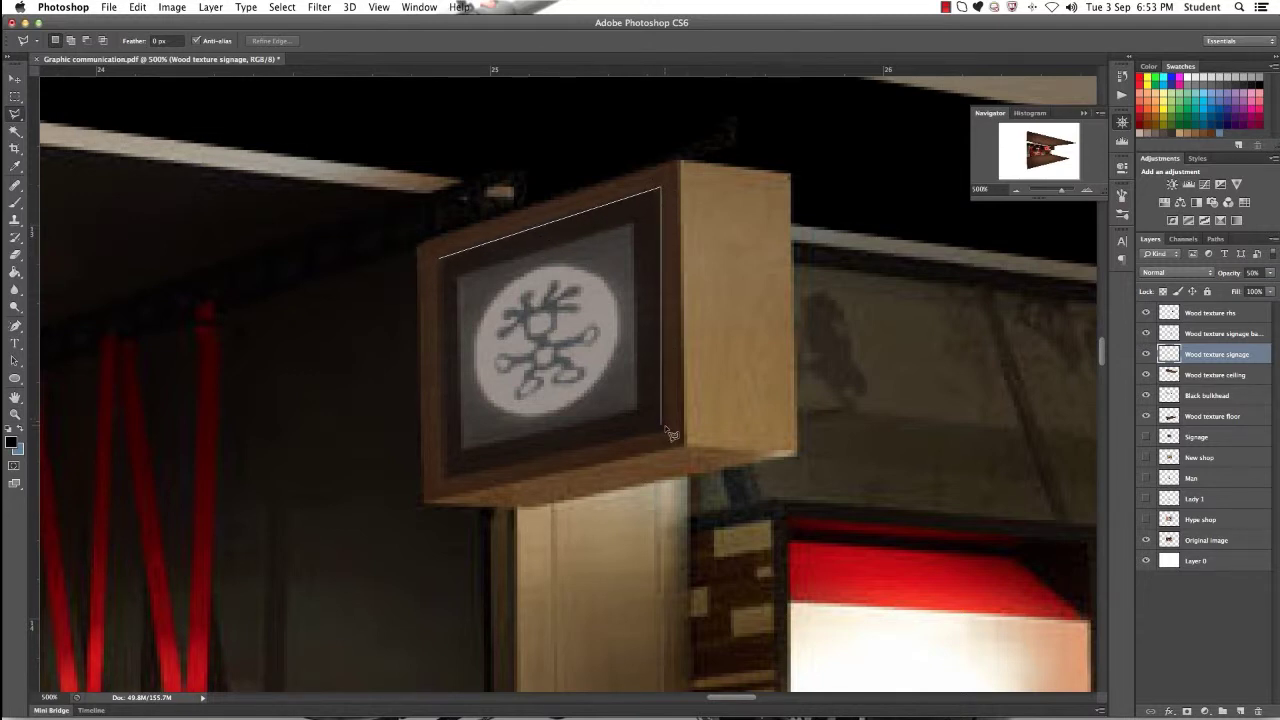
pyautogui.click(661, 429)
pyautogui.click(445, 477)
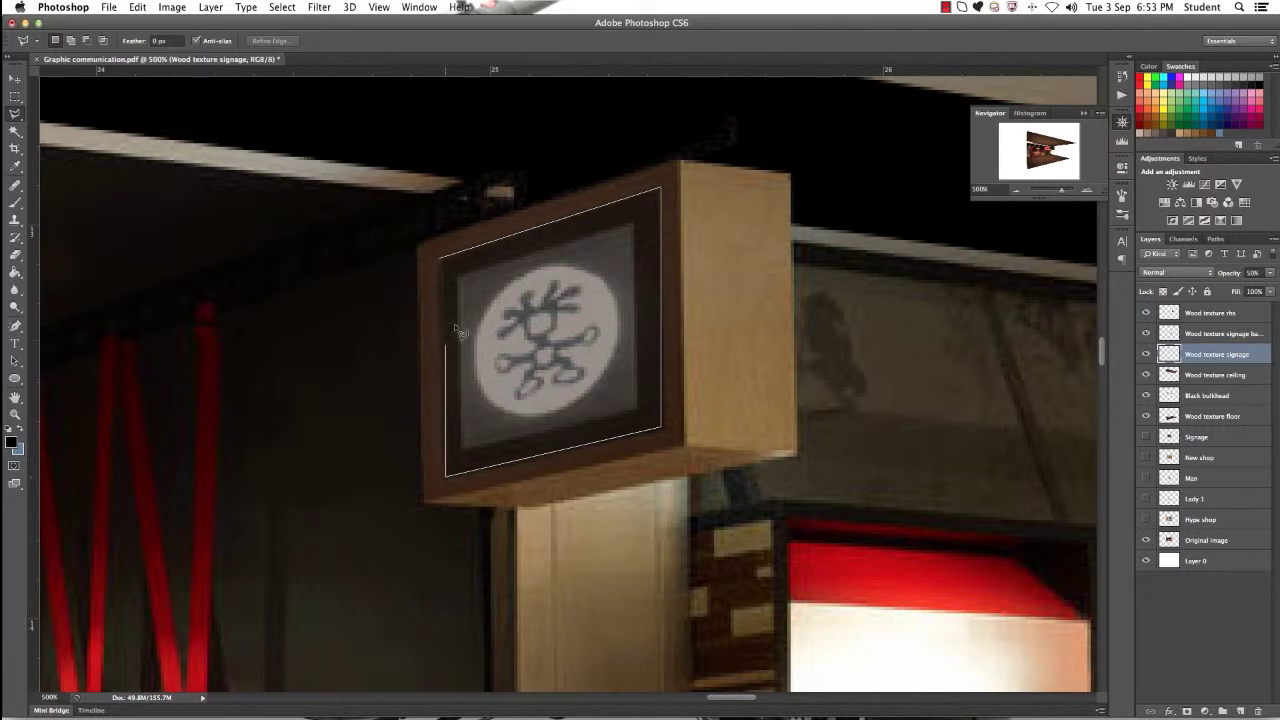
pyautogui.click(447, 258)
pyautogui.press('Delete')
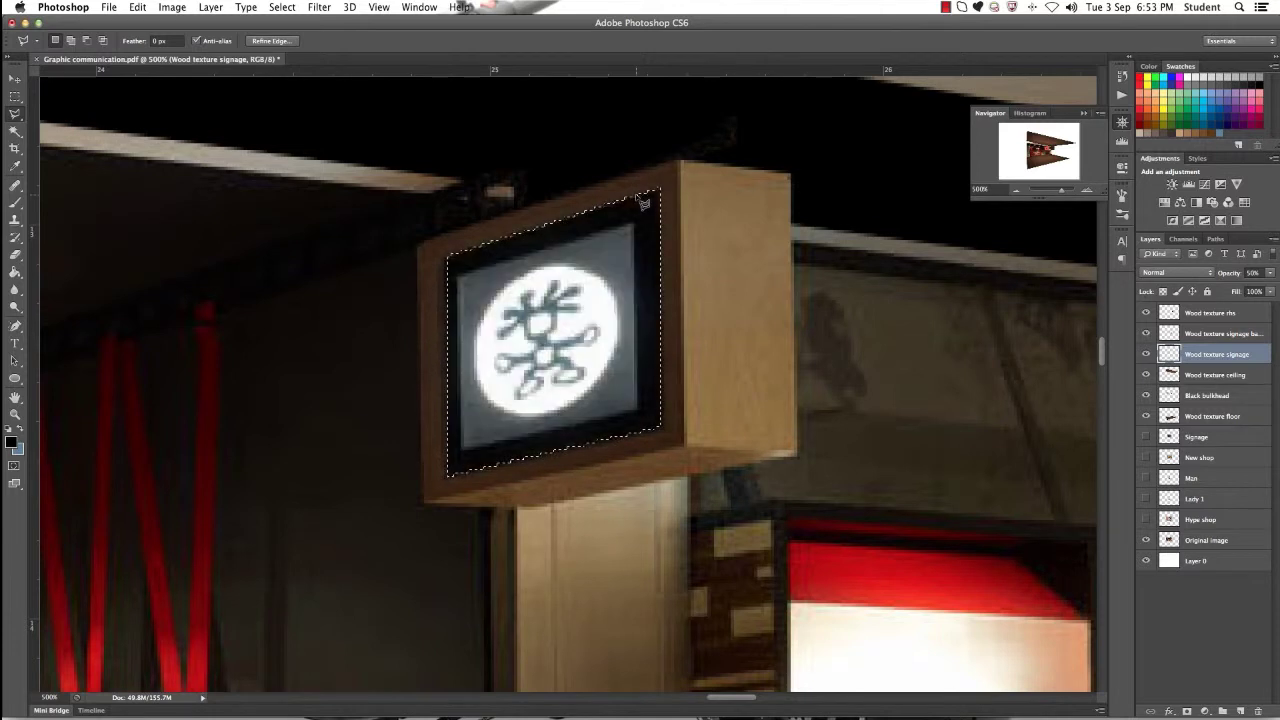
# Step: Set the Wood texture signage layer's opacity to 100% and clear the selection
pyautogui.click(1252, 273)
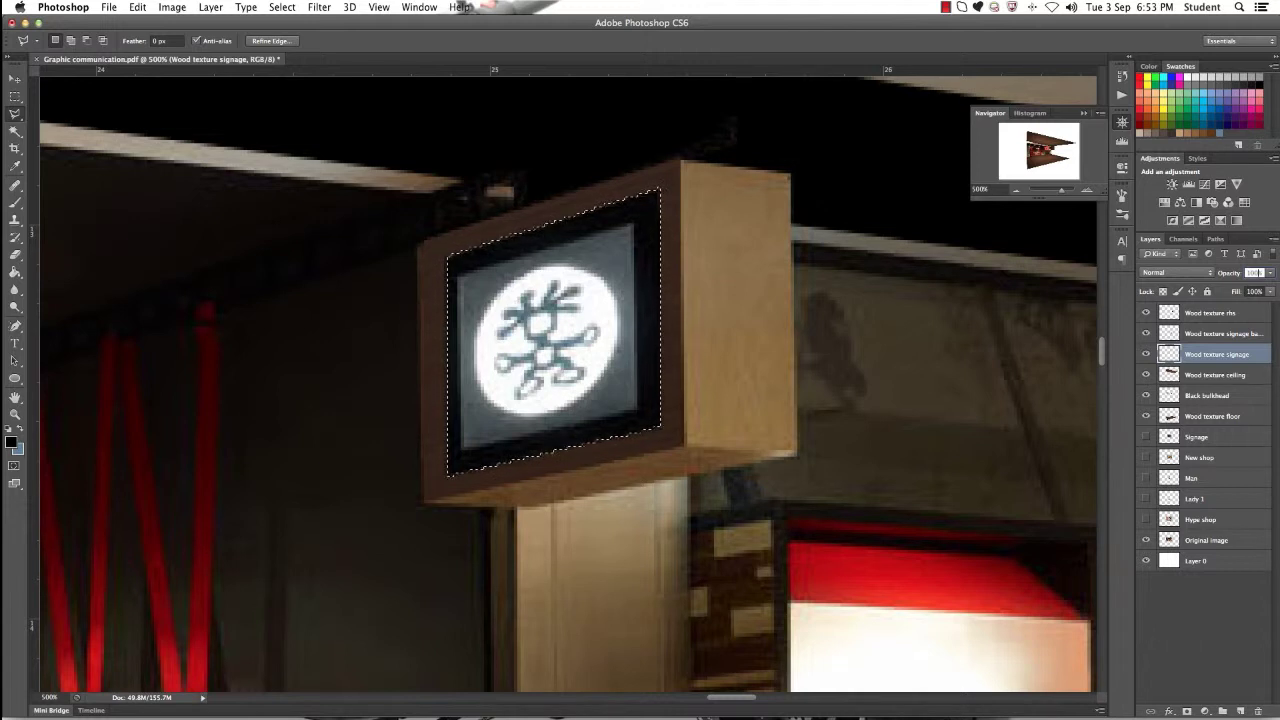
pyautogui.rightClick(644, 228)
pyautogui.click(702, 241)
# Step: Distort the wood frame's two left corners slightly outward to cover the left edge of the hanging sign
pyautogui.press('super+t')
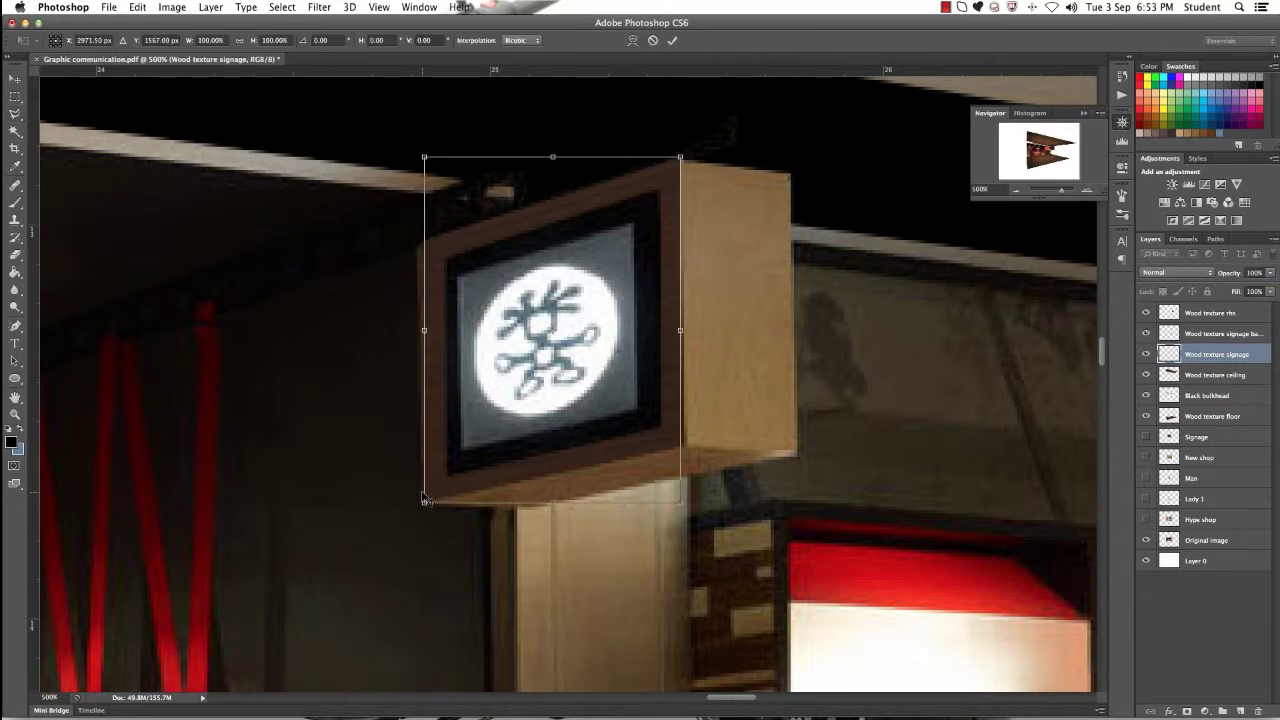
pyautogui.rightClick(434, 486)
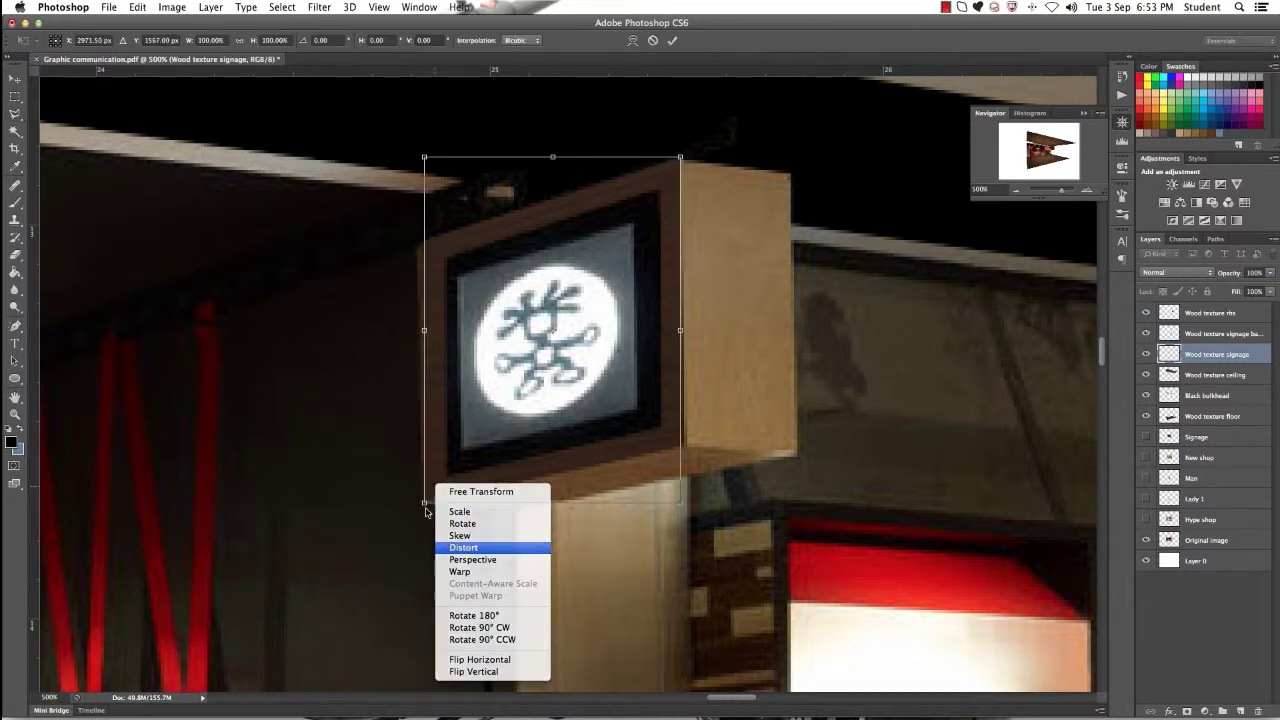
pyautogui.click(462, 548)
pyautogui.moveTo(424, 506); pyautogui.dragTo(421, 502)
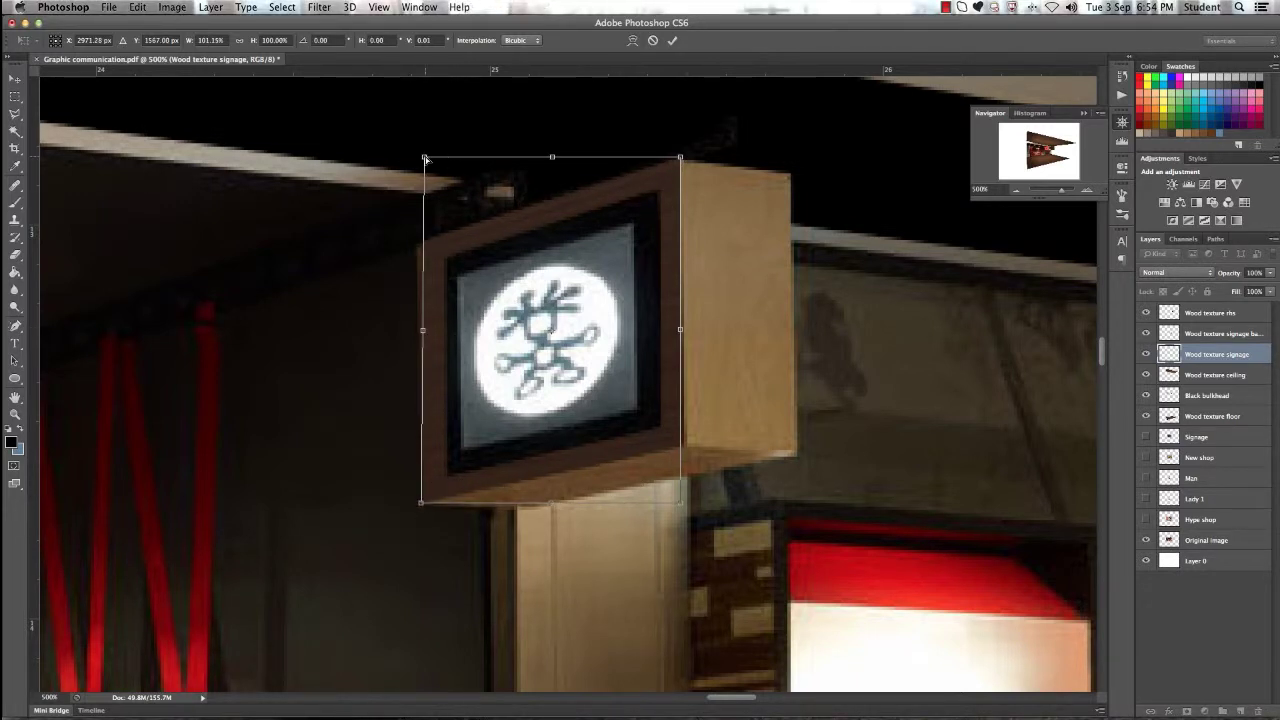
pyautogui.moveTo(426, 158); pyautogui.dragTo(421, 160)
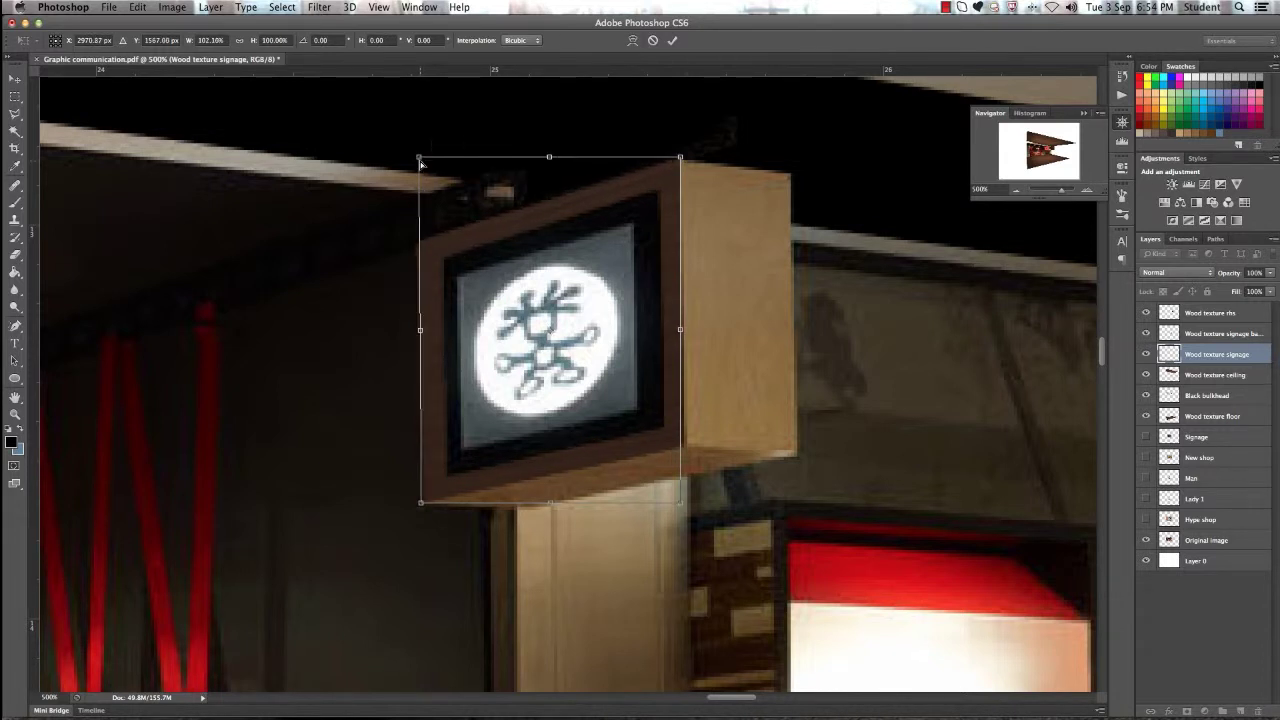
pyautogui.press('Return')
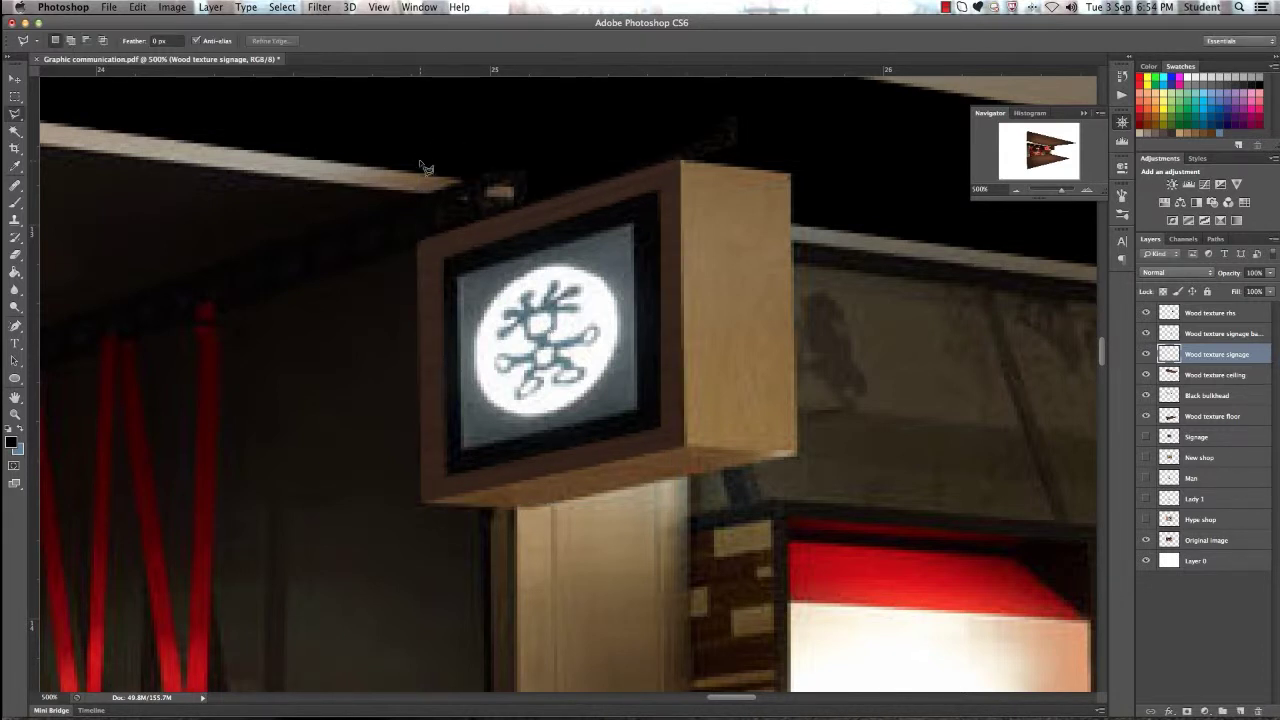
# Step: Move the Wood texture rhs layer onto the hanging sign, lining its upper-left corner up with the side face's front top corner
pyautogui.click(15, 413)
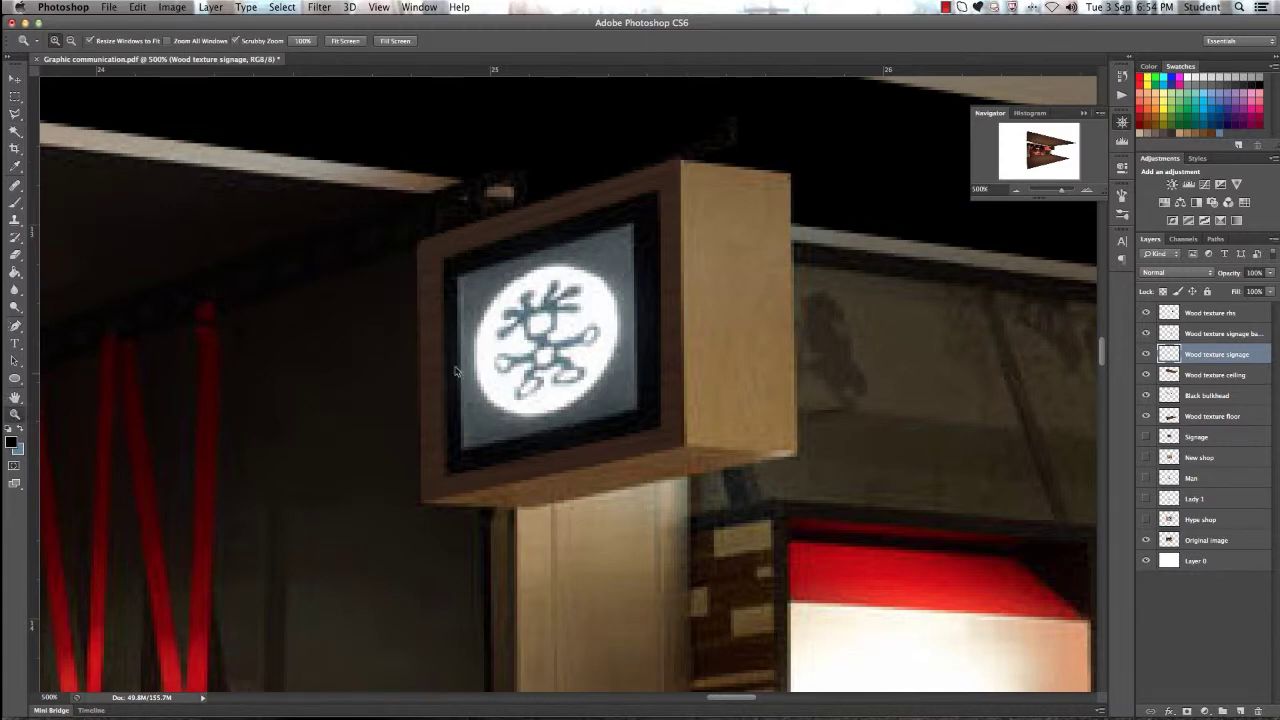
pyautogui.keyDown('alt'); pyautogui.click(632, 360); pyautogui.keyUp('alt')
pyautogui.keyDown('alt'); pyautogui.click(632, 360); pyautogui.keyUp('alt')
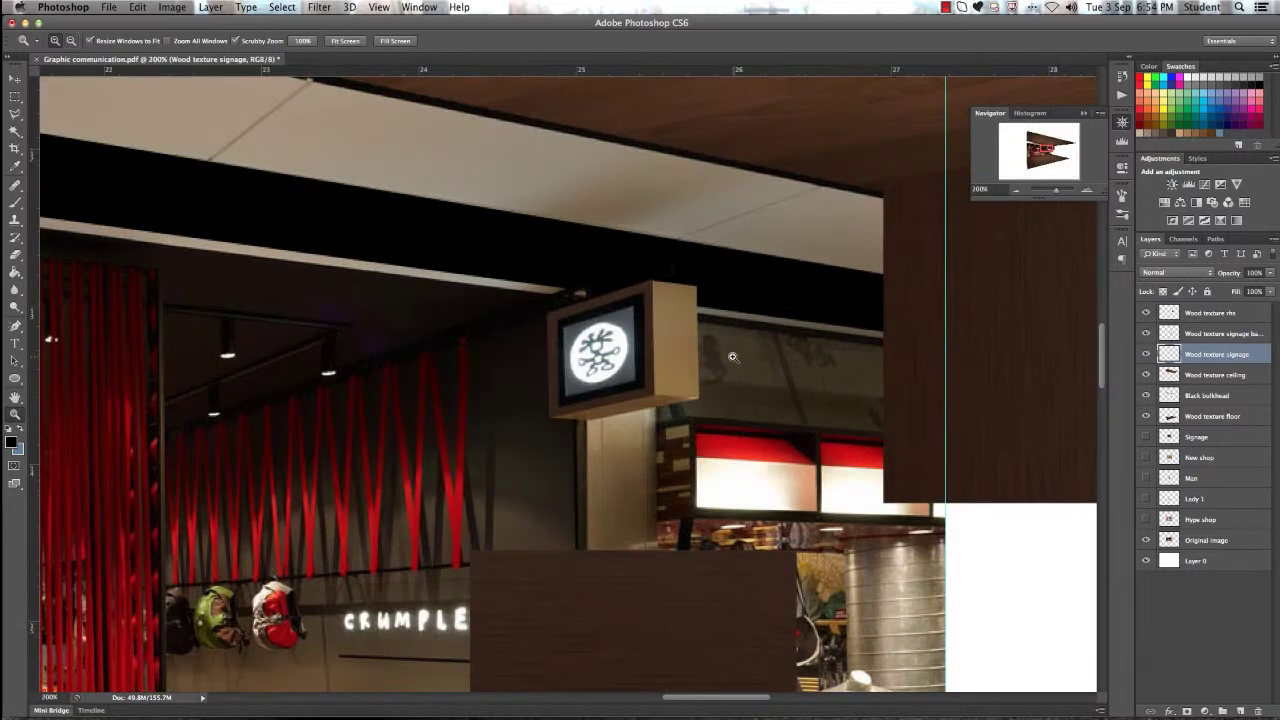
pyautogui.moveTo(632, 360); pyautogui.dragTo(448, 367)
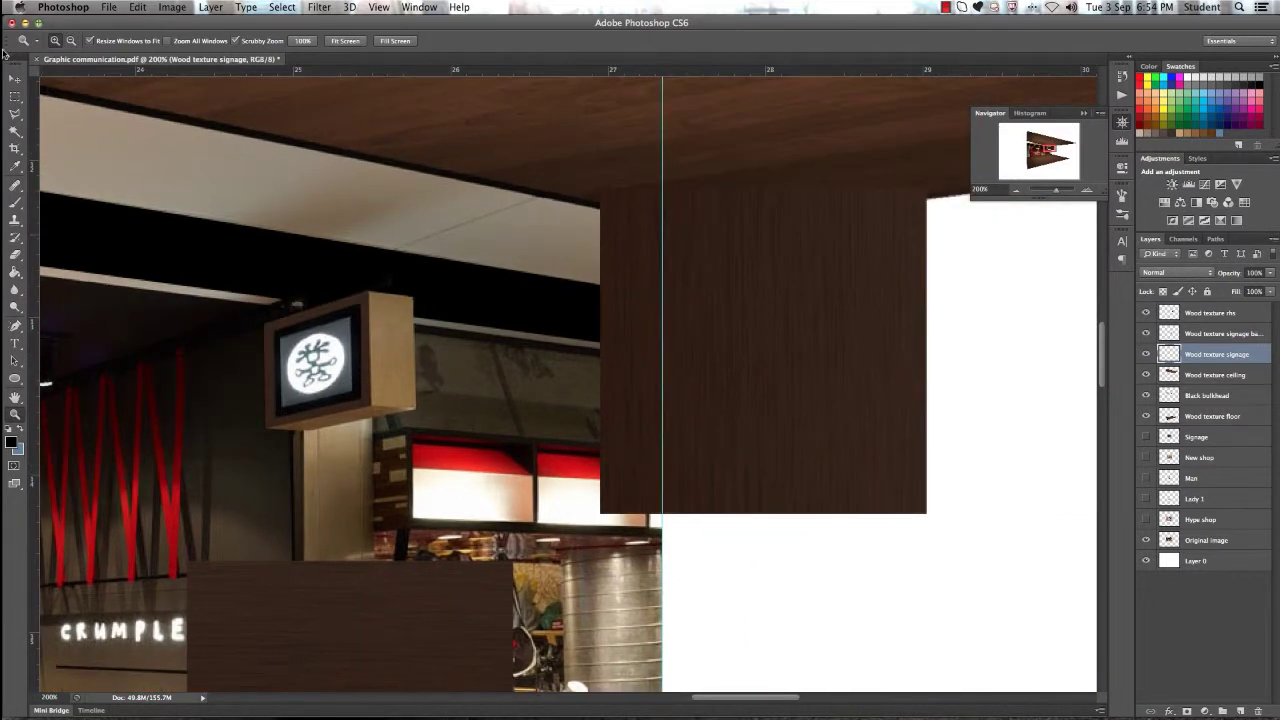
pyautogui.click(14, 80)
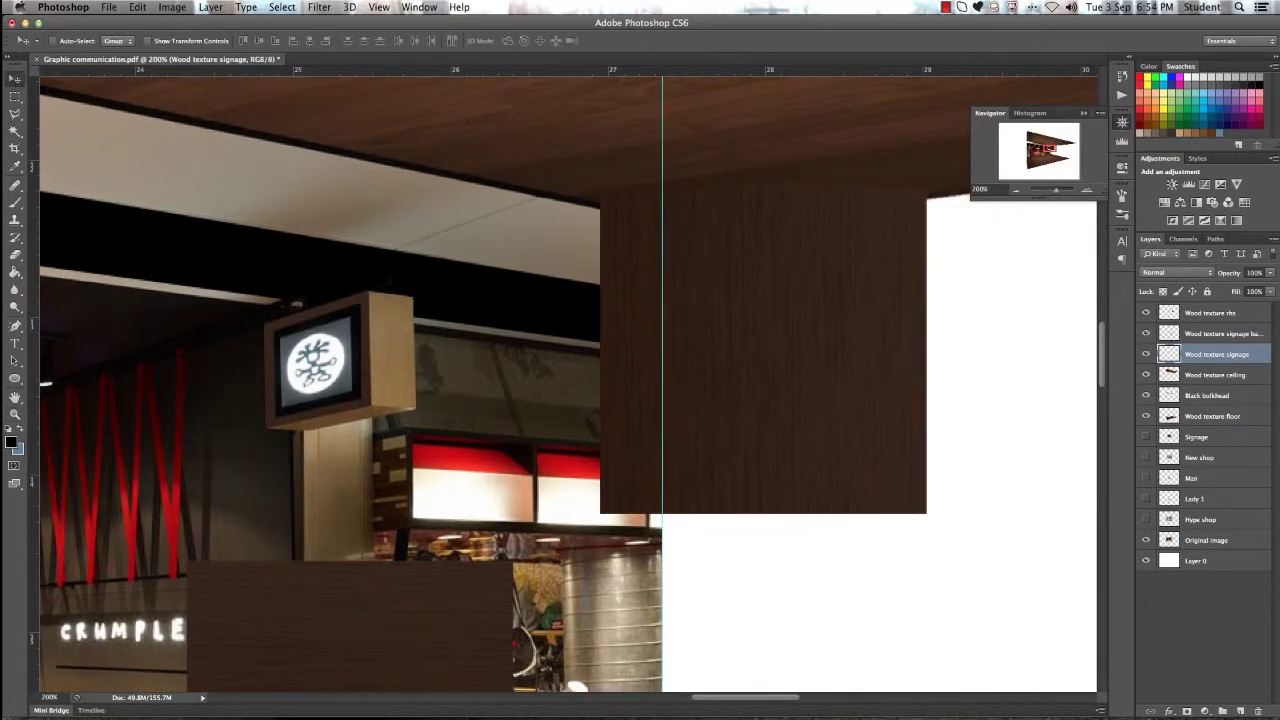
pyautogui.click(1230, 316)
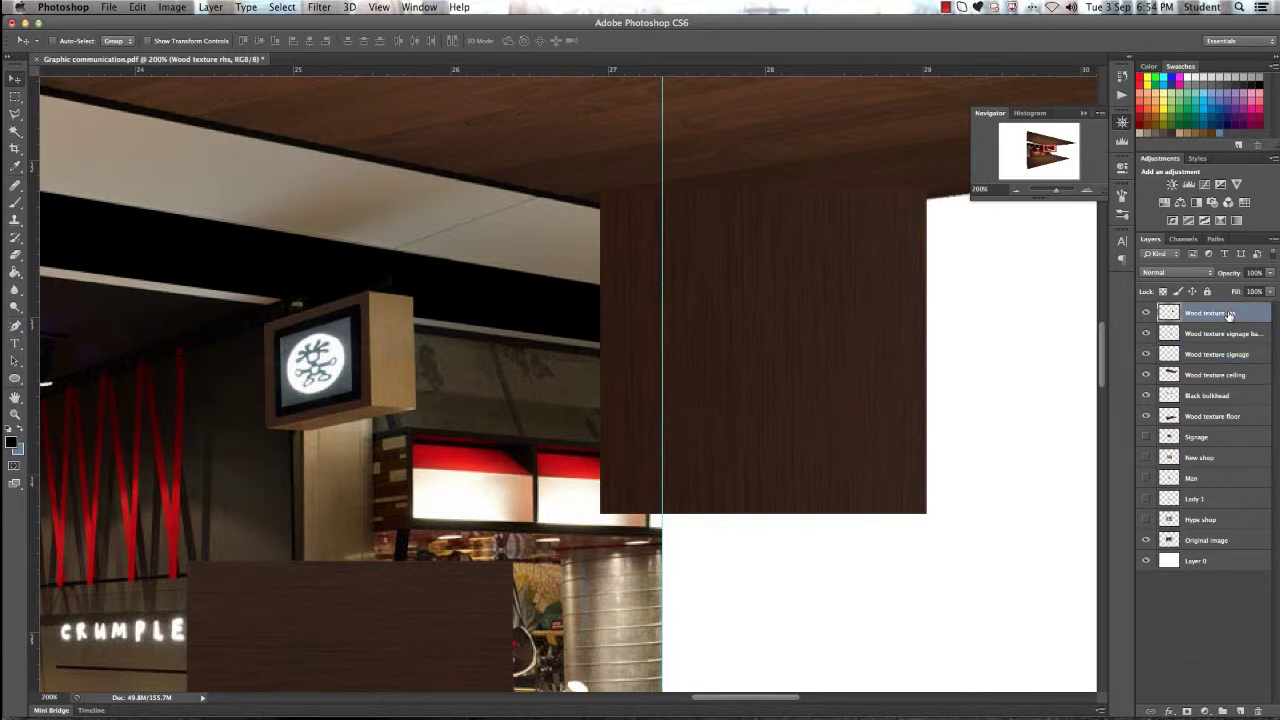
pyautogui.moveTo(849, 247); pyautogui.dragTo(613, 350)
# Step: Scale the Wood texture rhs layer down from its lower-right corner and set its opacity to 50%
pyautogui.press('super+t')
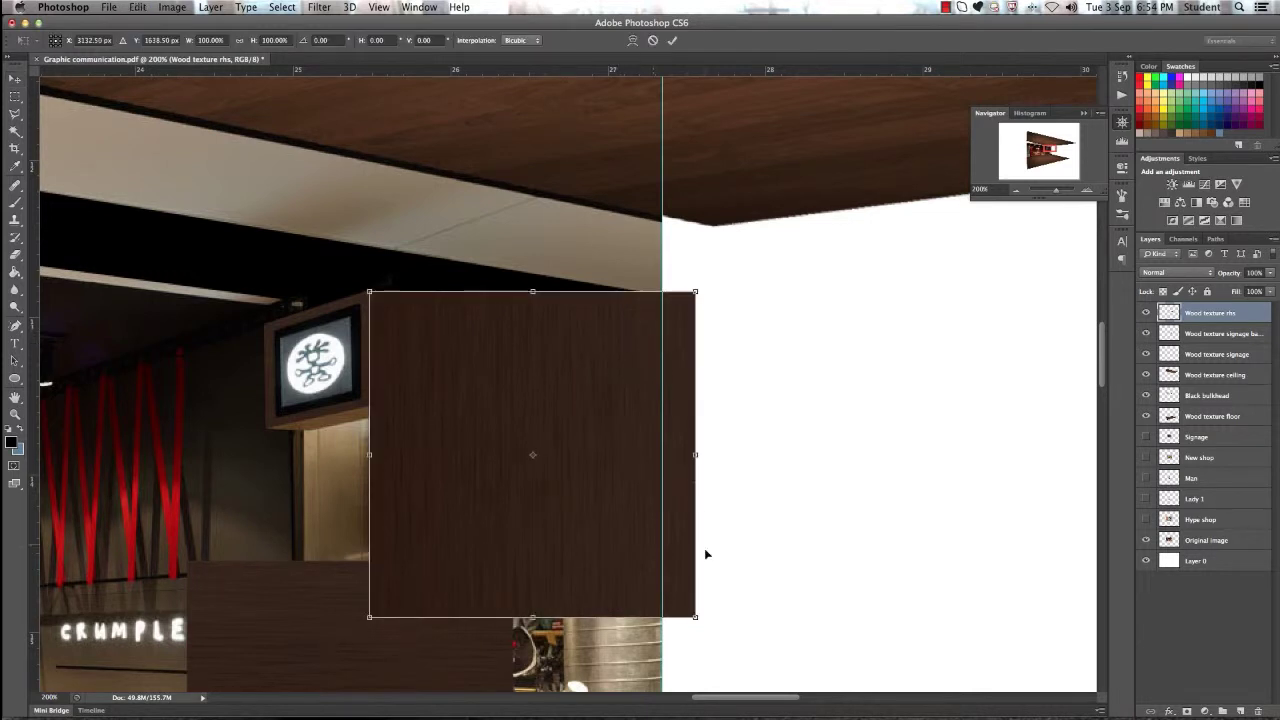
pyautogui.moveTo(695, 616); pyautogui.dragTo(620, 507)
pyautogui.press('Return')
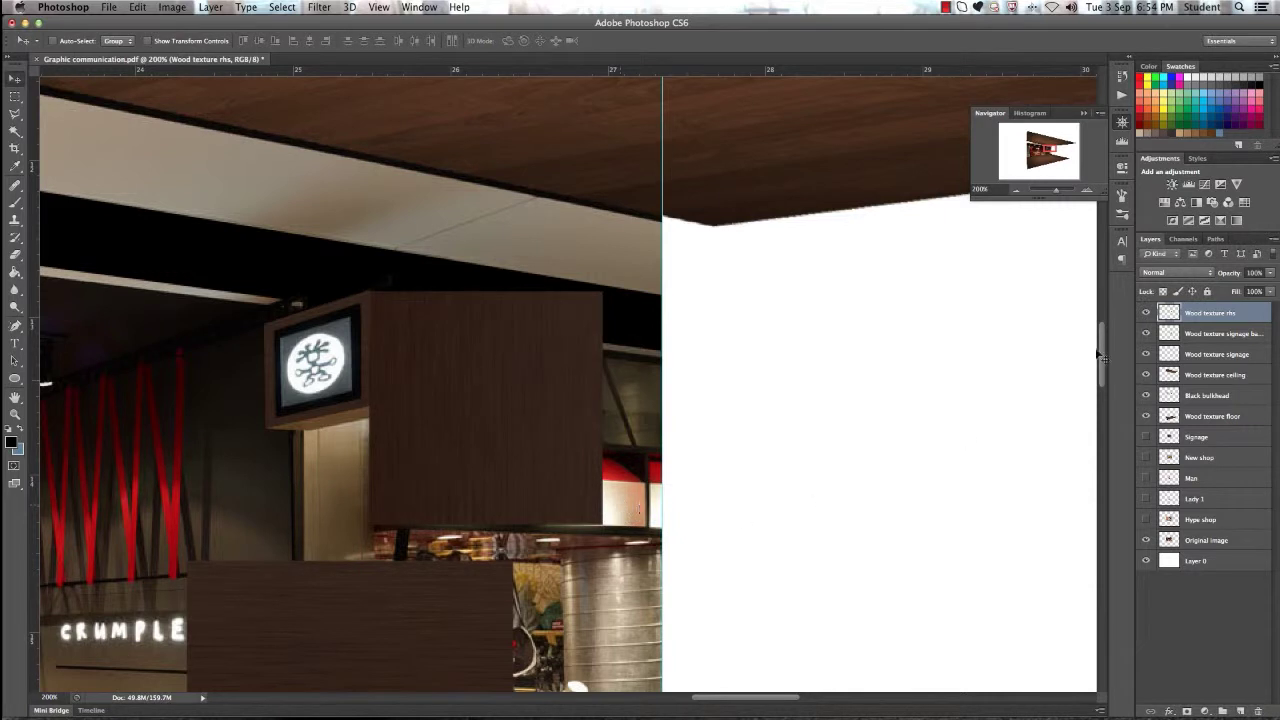
pyautogui.write('10')
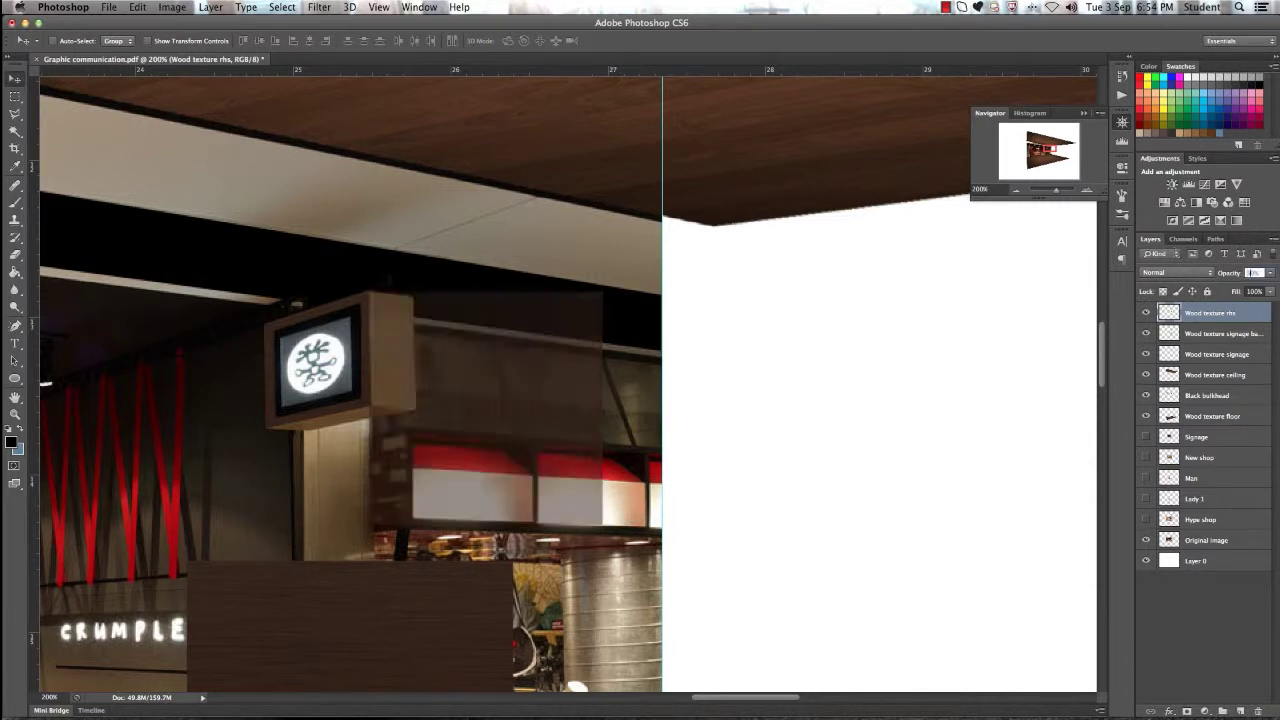
# Step: Distort the Wood texture rhs layer's two right corners inward to match the perspective of the sign's side face
pyautogui.hotkey('ctrl', 't')
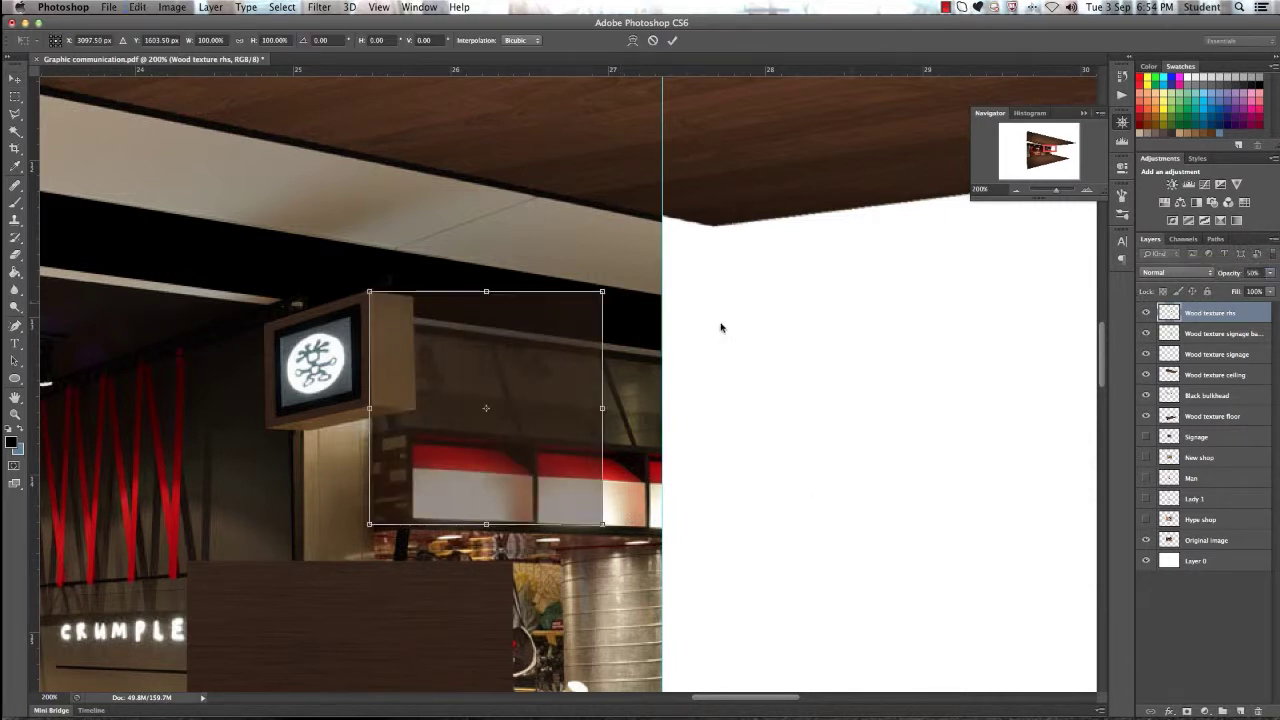
pyautogui.rightClick(513, 320)
pyautogui.click(579, 391)
pyautogui.moveTo(602, 293); pyautogui.dragTo(599, 319)
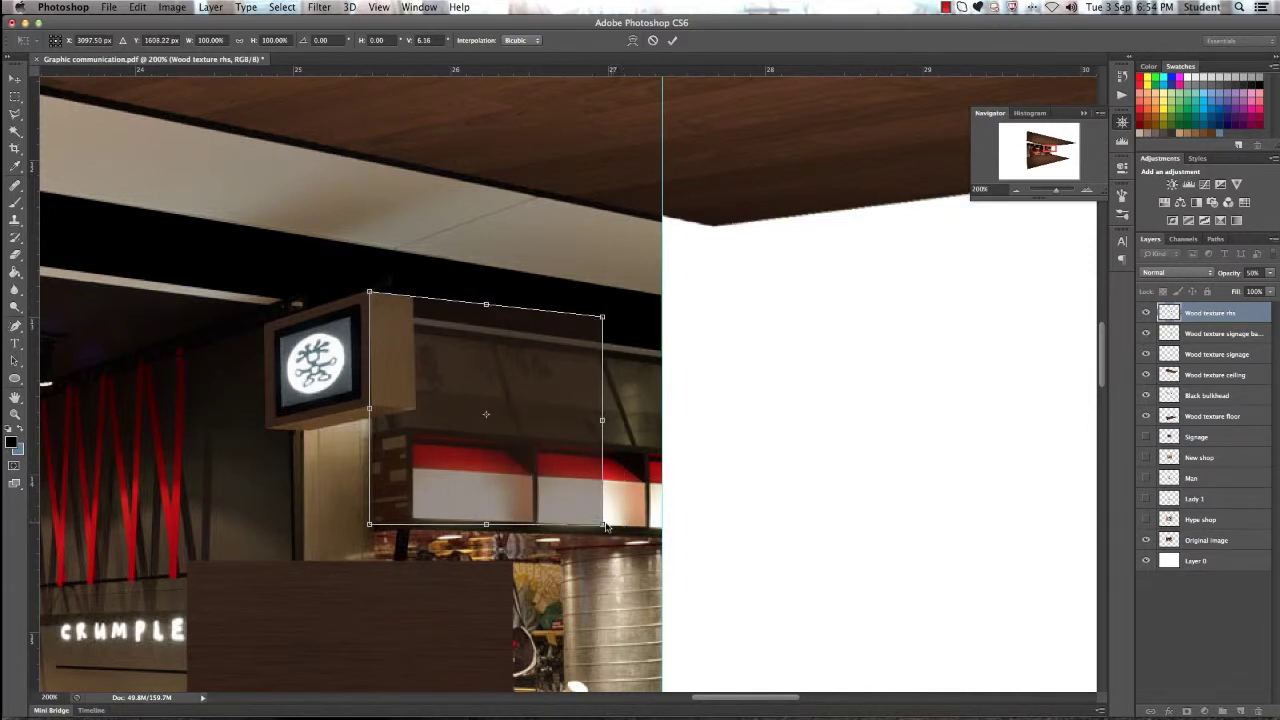
pyautogui.moveTo(604, 527); pyautogui.dragTo(600, 516)
pyautogui.press('Return')
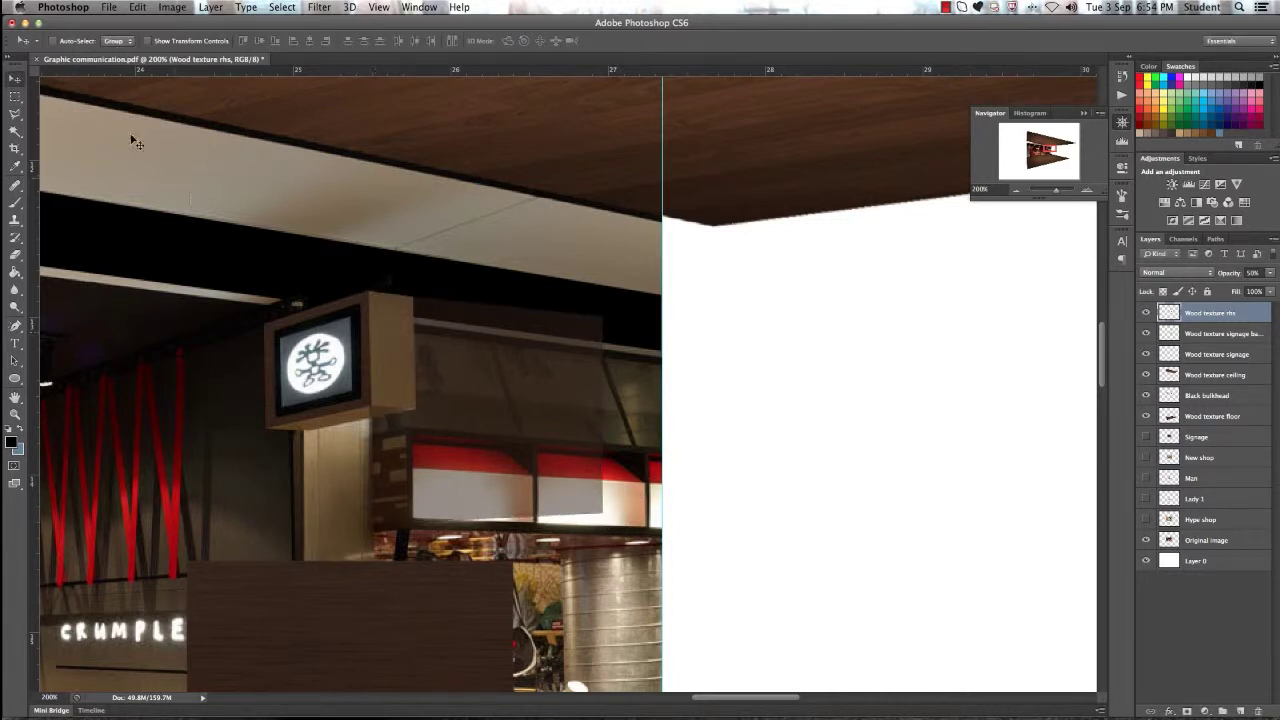
# Step: Delete the wood texture beyond the side face's outer edge with a rectangular selection and below its lower edge with the Polygonal Lasso, clearing the selection
pyautogui.click(15, 96)
pyautogui.moveTo(796, 232); pyautogui.dragTo(414, 645)
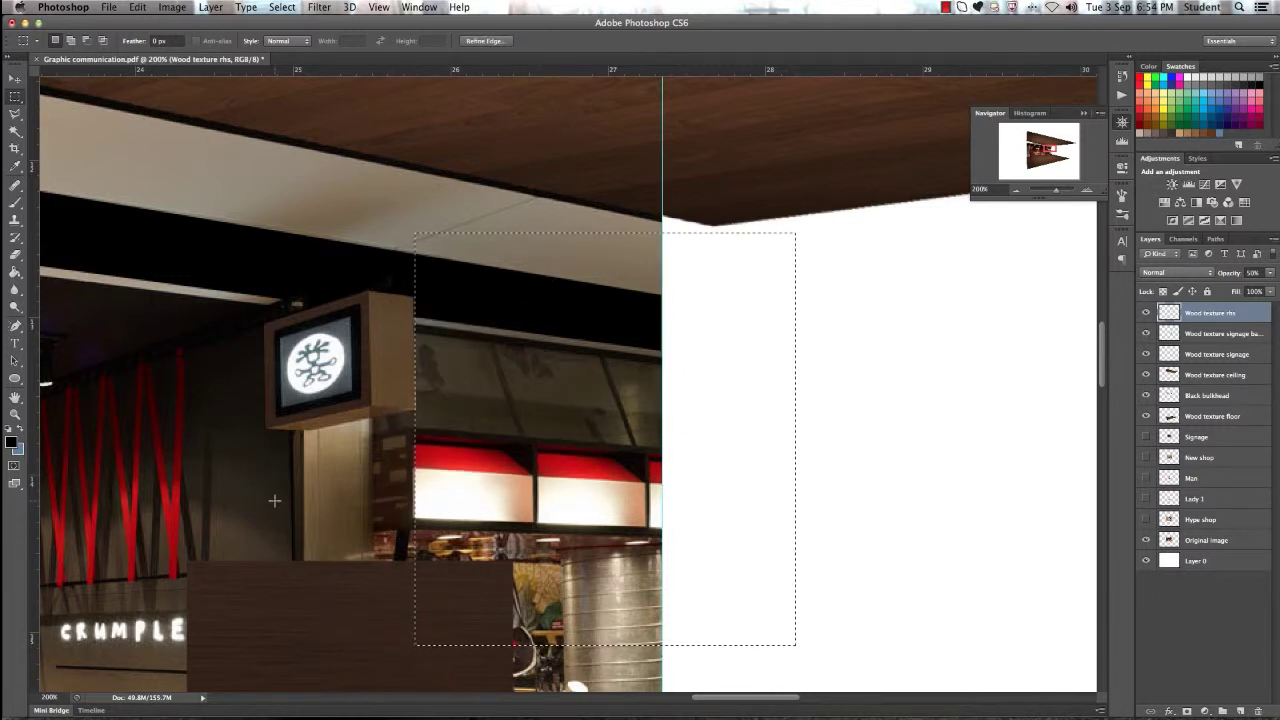
pyautogui.press('l')
pyautogui.click(198, 566)
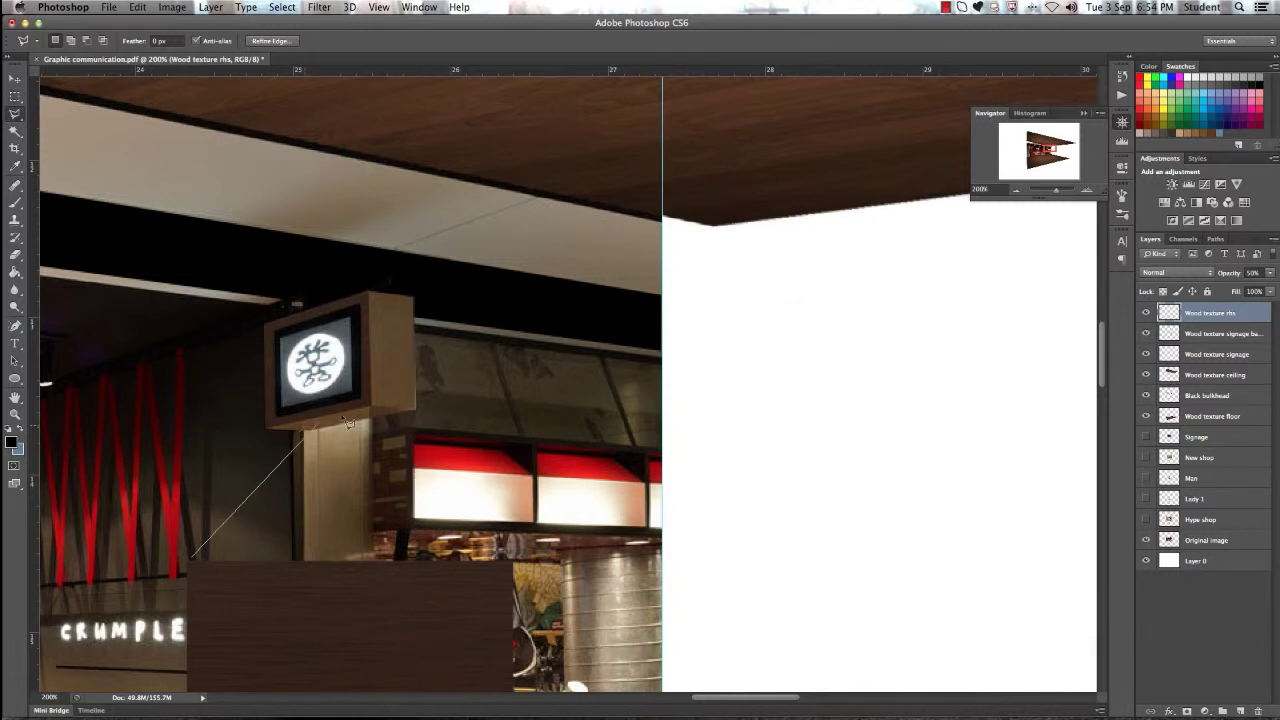
pyautogui.click(370, 405)
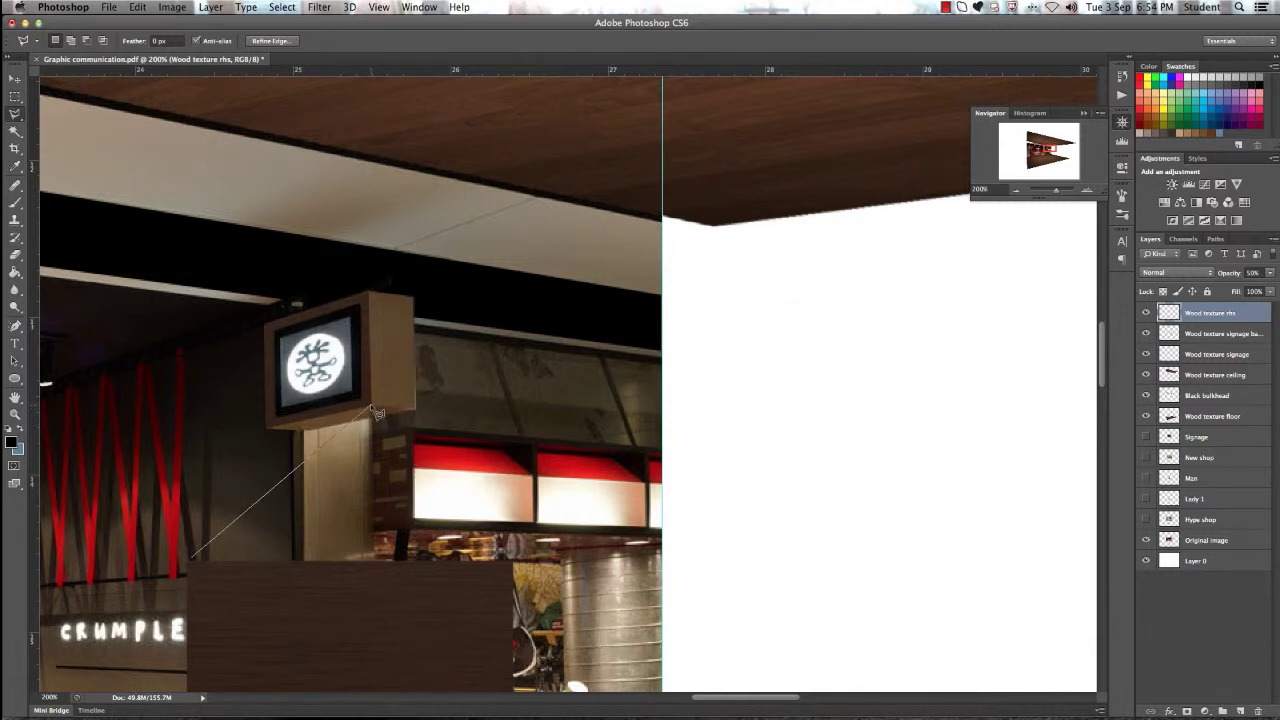
pyautogui.click(457, 411)
pyautogui.click(497, 542)
pyautogui.click(514, 606)
pyautogui.doubleClick(303, 608)
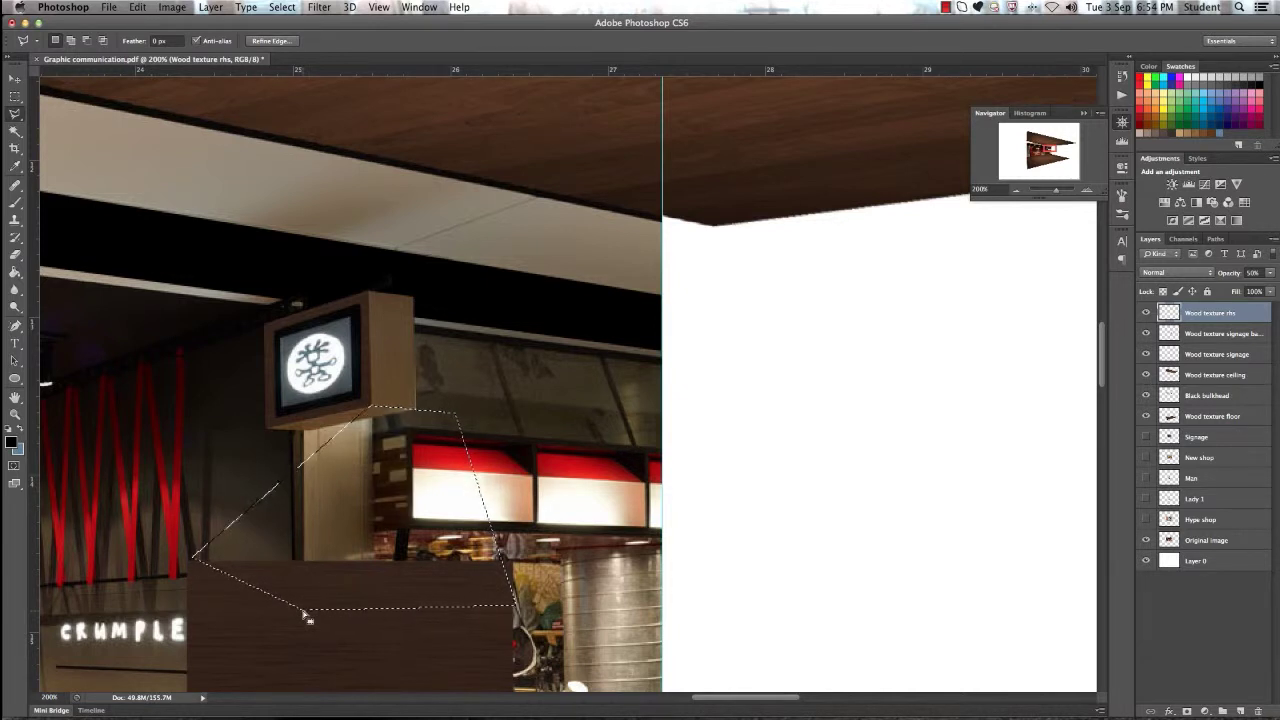
pyautogui.rightClick(377, 462)
pyautogui.click(395, 464)
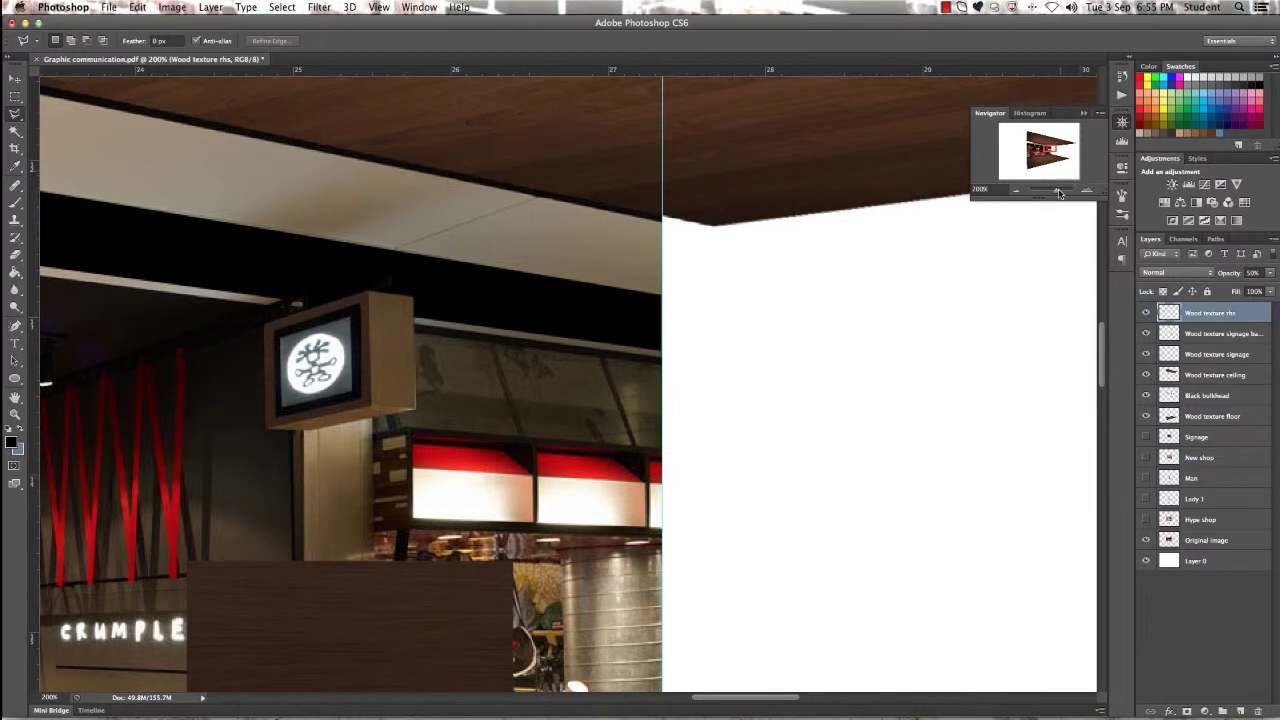
# Step: Stretch the trimmed side panel slightly to the right, to 105.88% width, to cover the sign's outer edge
pyautogui.moveTo(1056, 189); pyautogui.dragTo(1060, 193)
pyautogui.moveTo(482, 302); pyautogui.dragTo(537, 340)
pyautogui.hotkey('ctrl', 't')
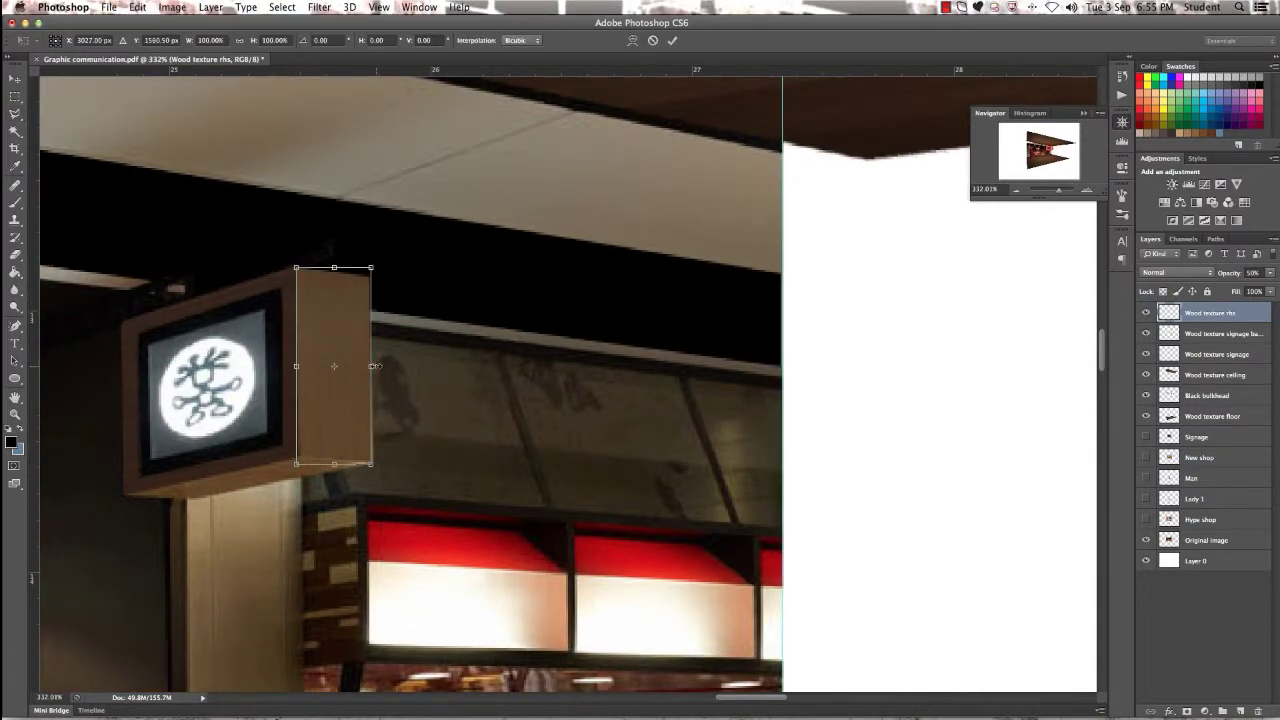
pyautogui.moveTo(375, 366); pyautogui.dragTo(380, 366)
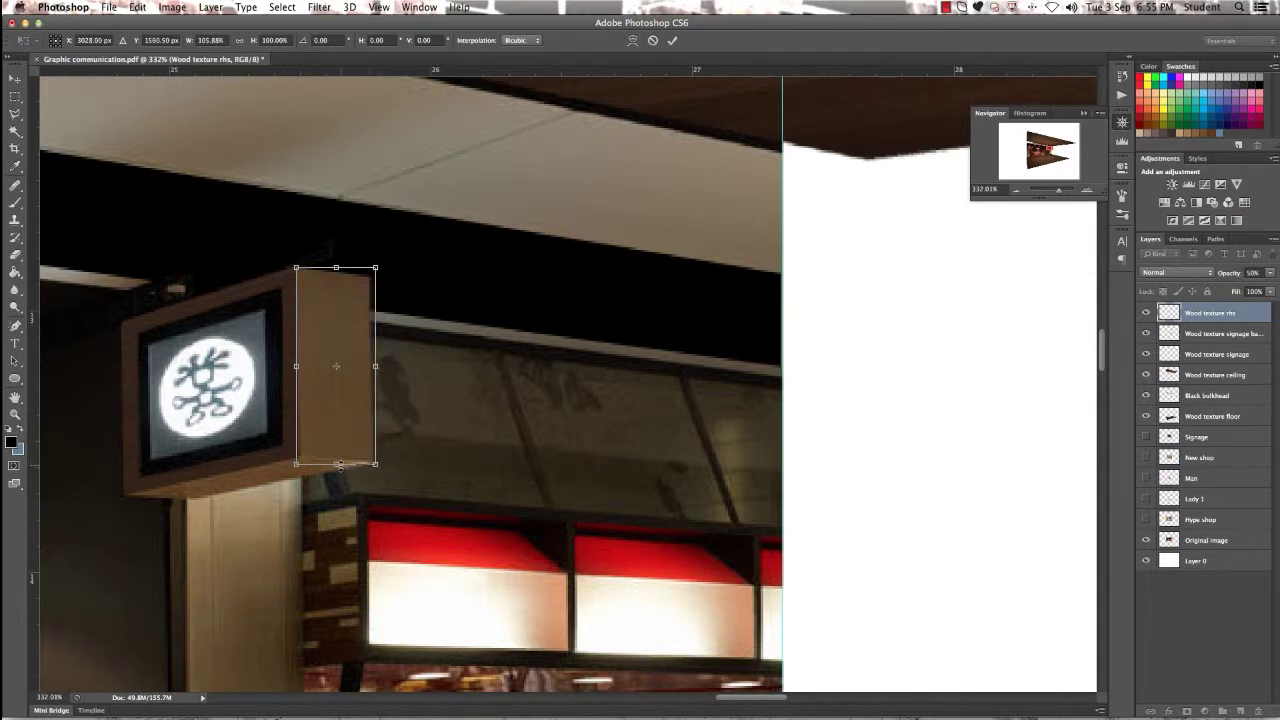
pyautogui.moveTo(340, 464); pyautogui.dragTo(340, 464)
pyautogui.press('Return')
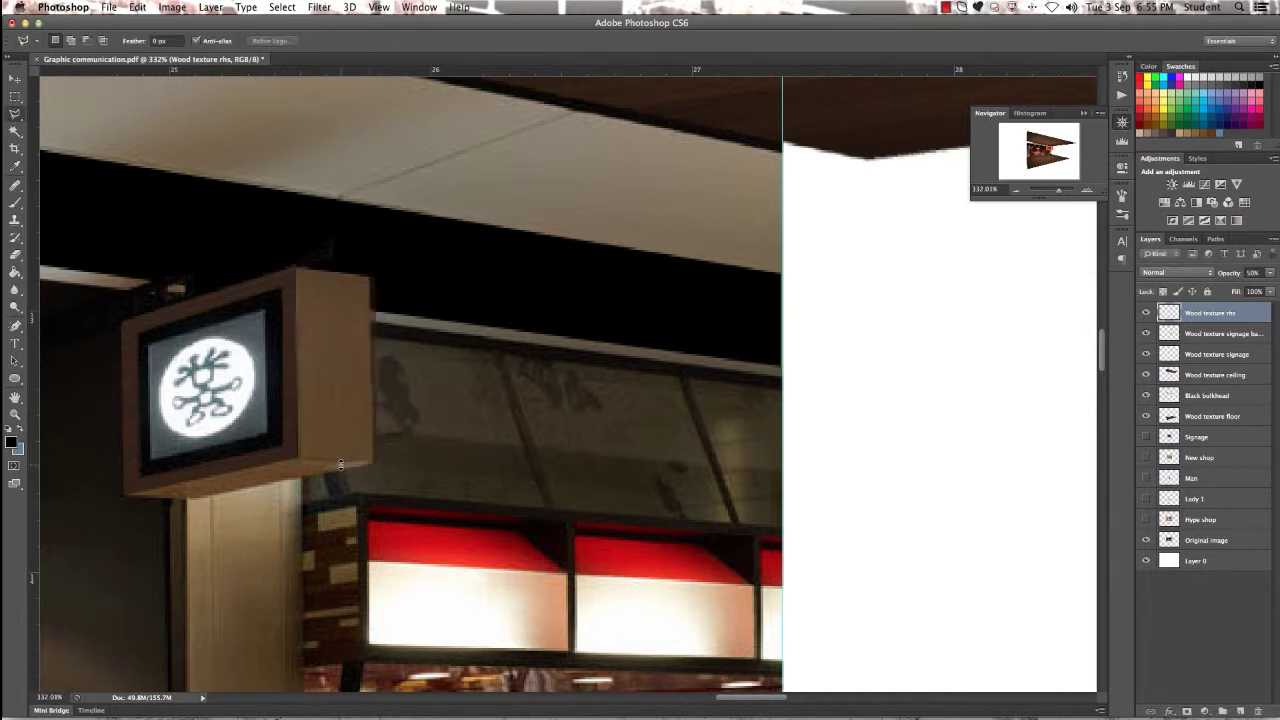
# Step: Set the Wood texture rhs layer's opacity to 100%
pyautogui.click(1252, 273)
pyautogui.write('100')
pyautogui.press('Return')
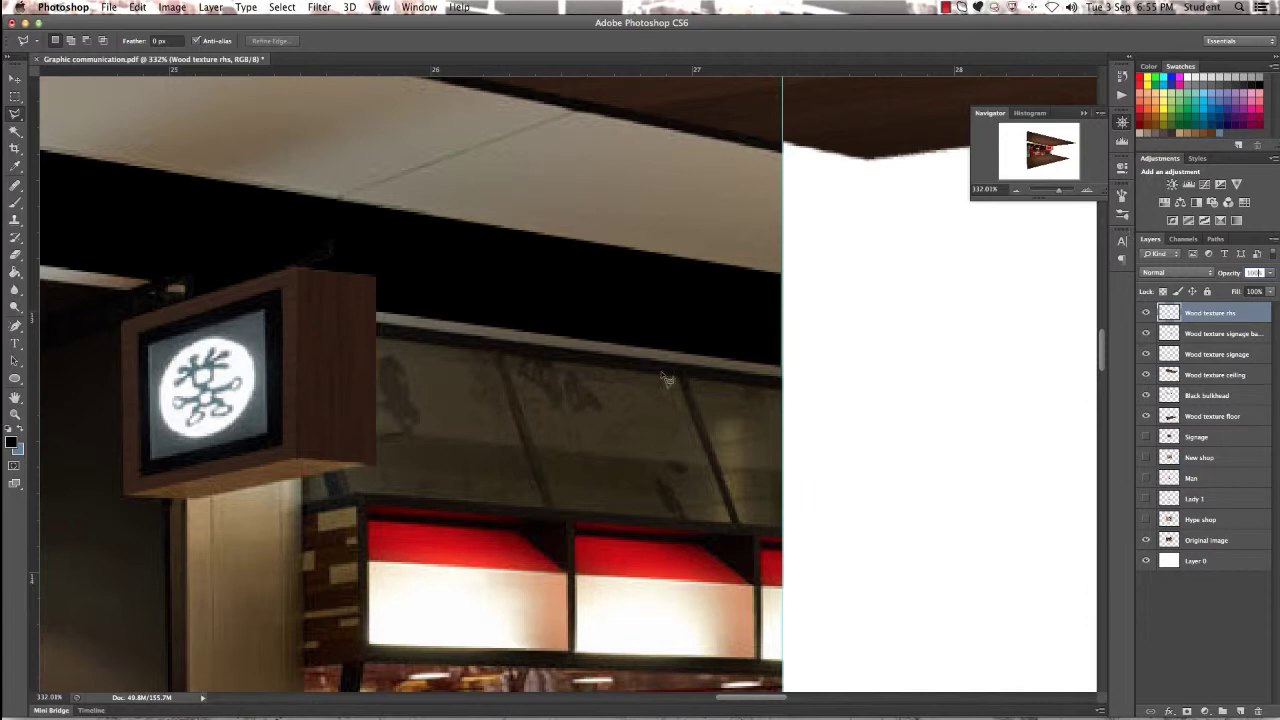
# Step: Identify the Wood texture signage base layer by toggling its visibility, and move it up to the sign's lower front corner
pyautogui.hscroll(-5, 846, 351)
pyautogui.scroll(-1, 843, 355)
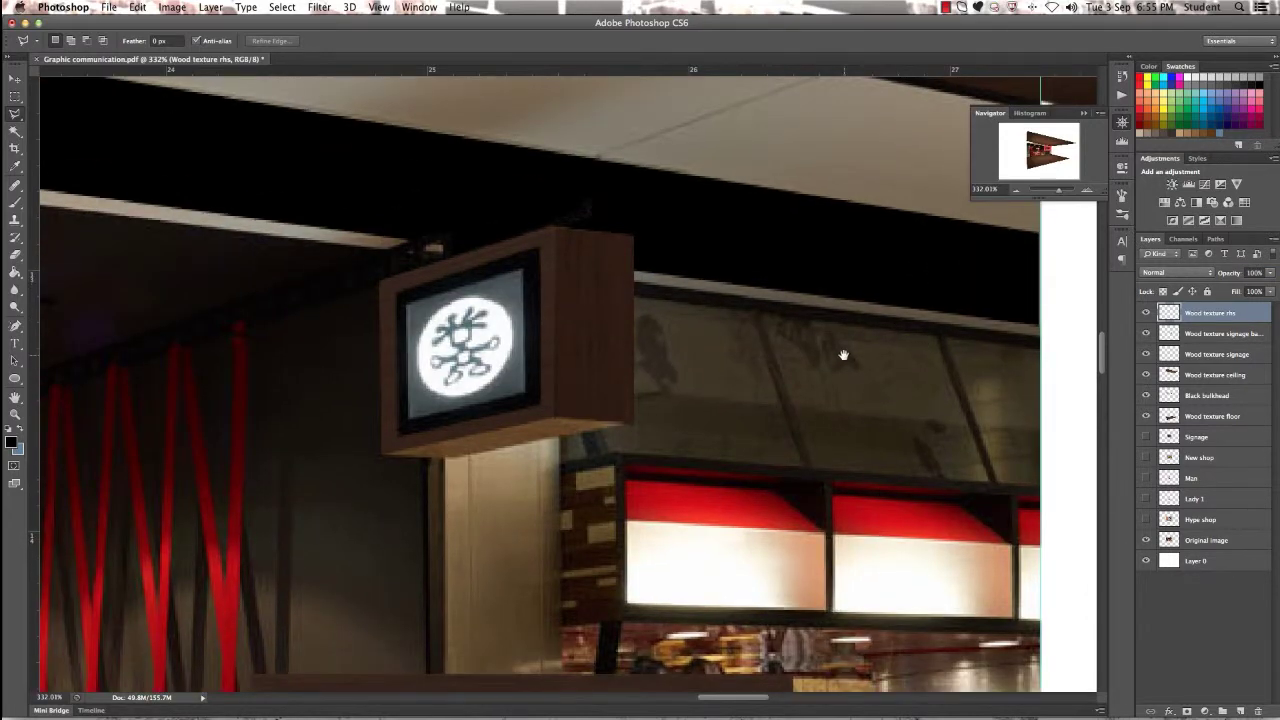
pyautogui.scroll(-3, 845, 363)
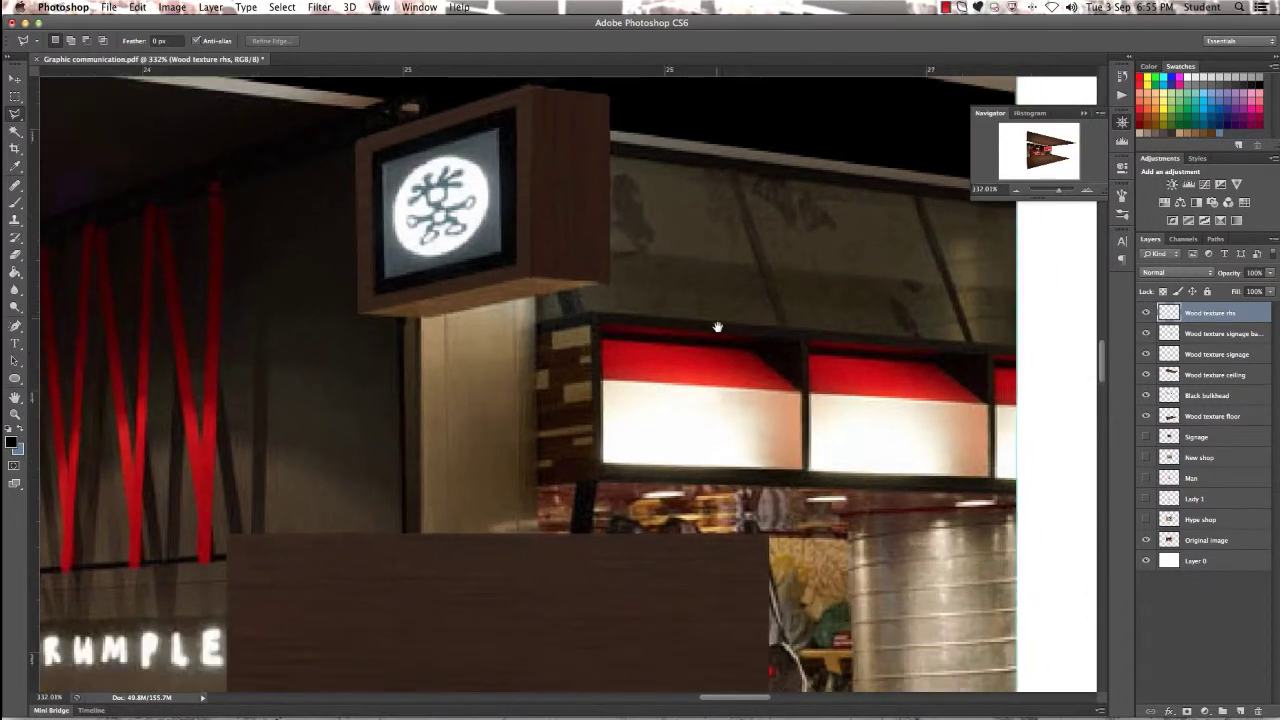
pyautogui.click(1255, 333)
pyautogui.click(1146, 333)
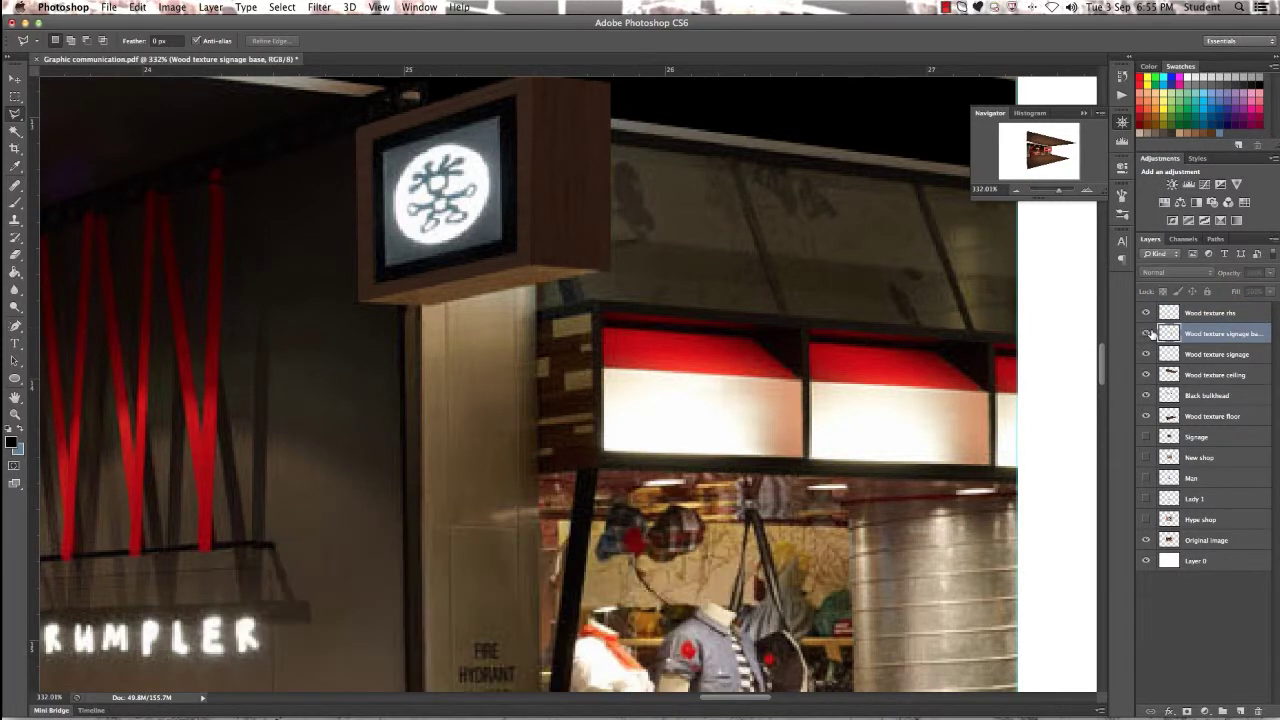
pyautogui.click(1146, 333)
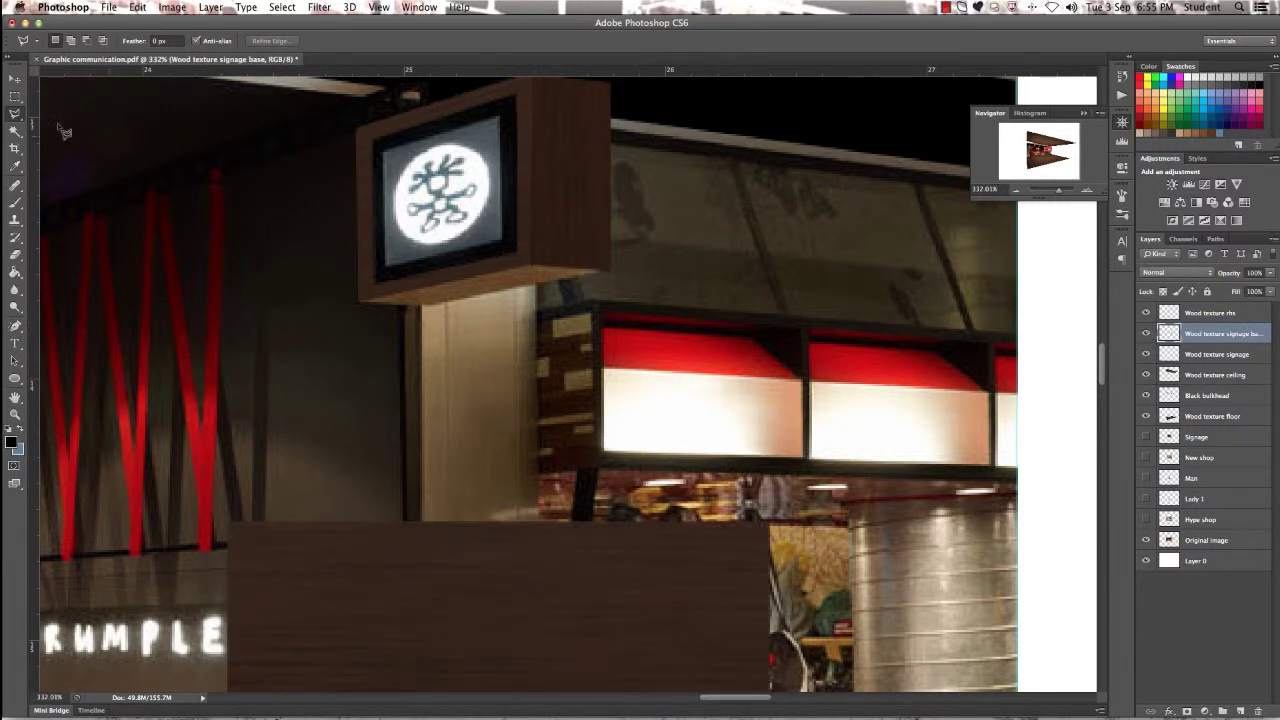
pyautogui.click(15, 79)
pyautogui.moveTo(503, 584); pyautogui.dragTo(632, 363)
# Step: Distort the signage base texture by raising its upper-right corner so the grain follows the slope of the sign's lower edge
pyautogui.hotkey('ctrl', 't')
pyautogui.rightClick(632, 362)
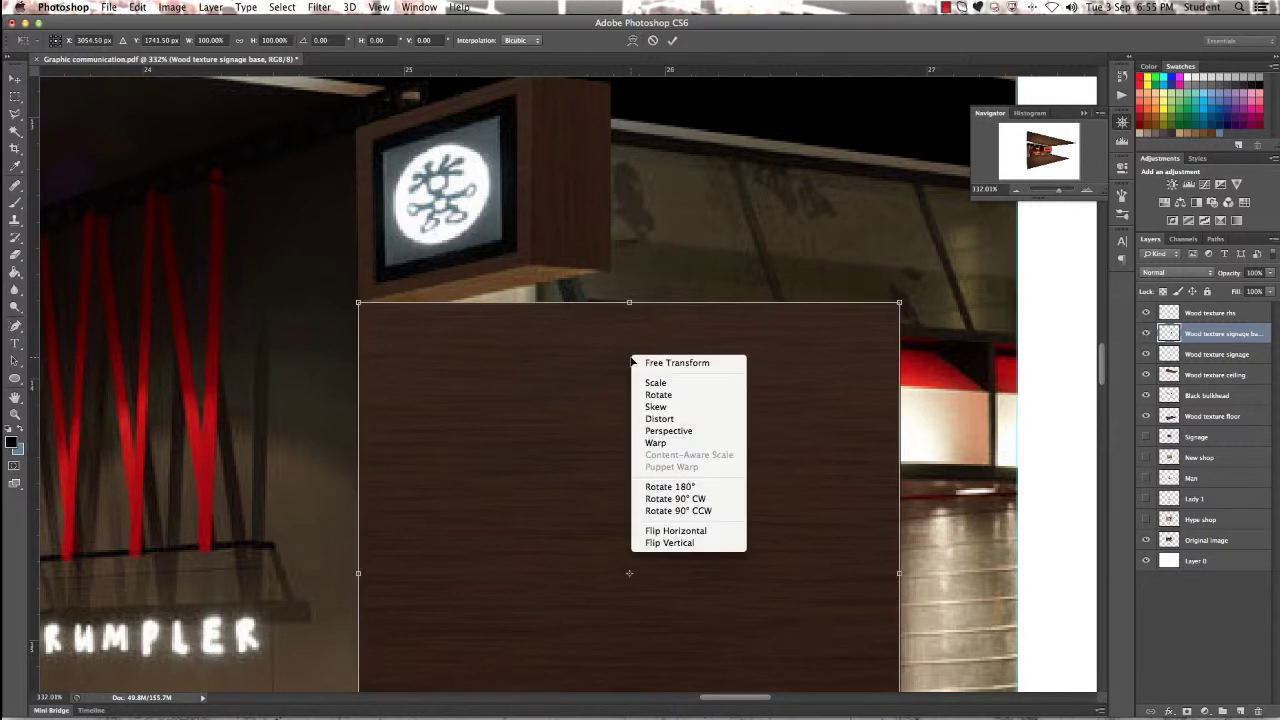
pyautogui.click(660, 418)
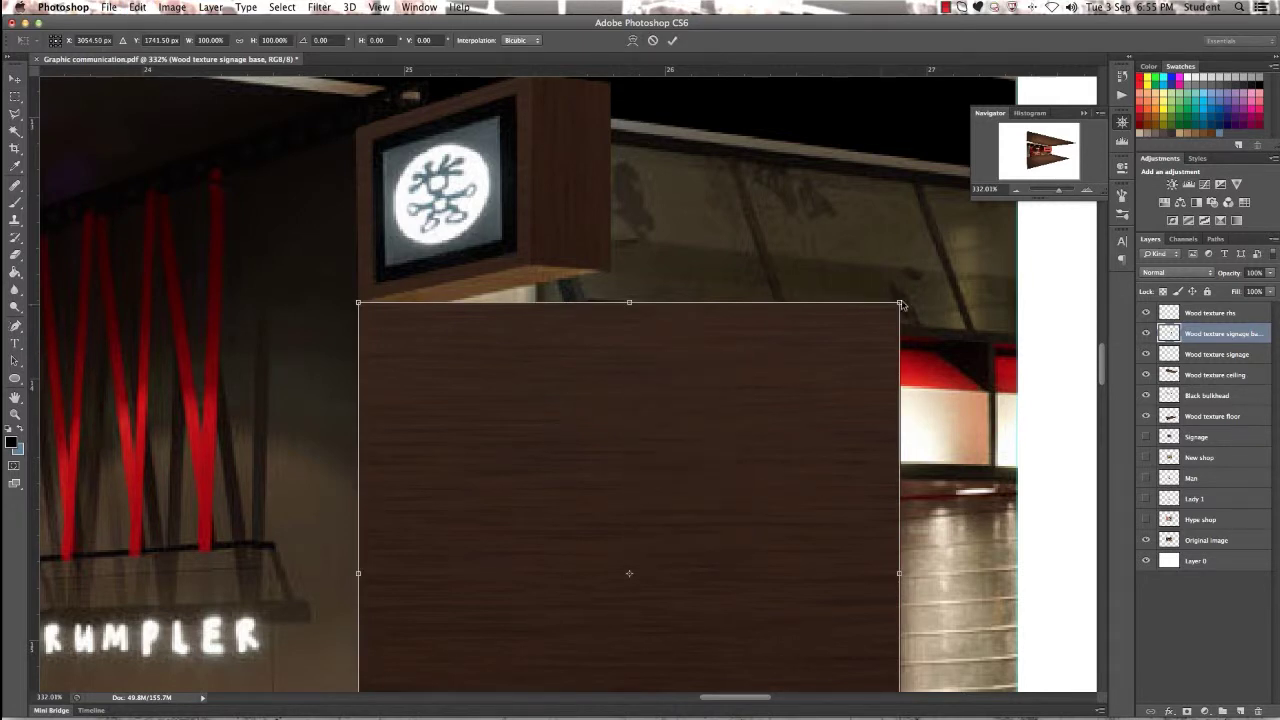
pyautogui.moveTo(899, 305); pyautogui.dragTo(864, 190)
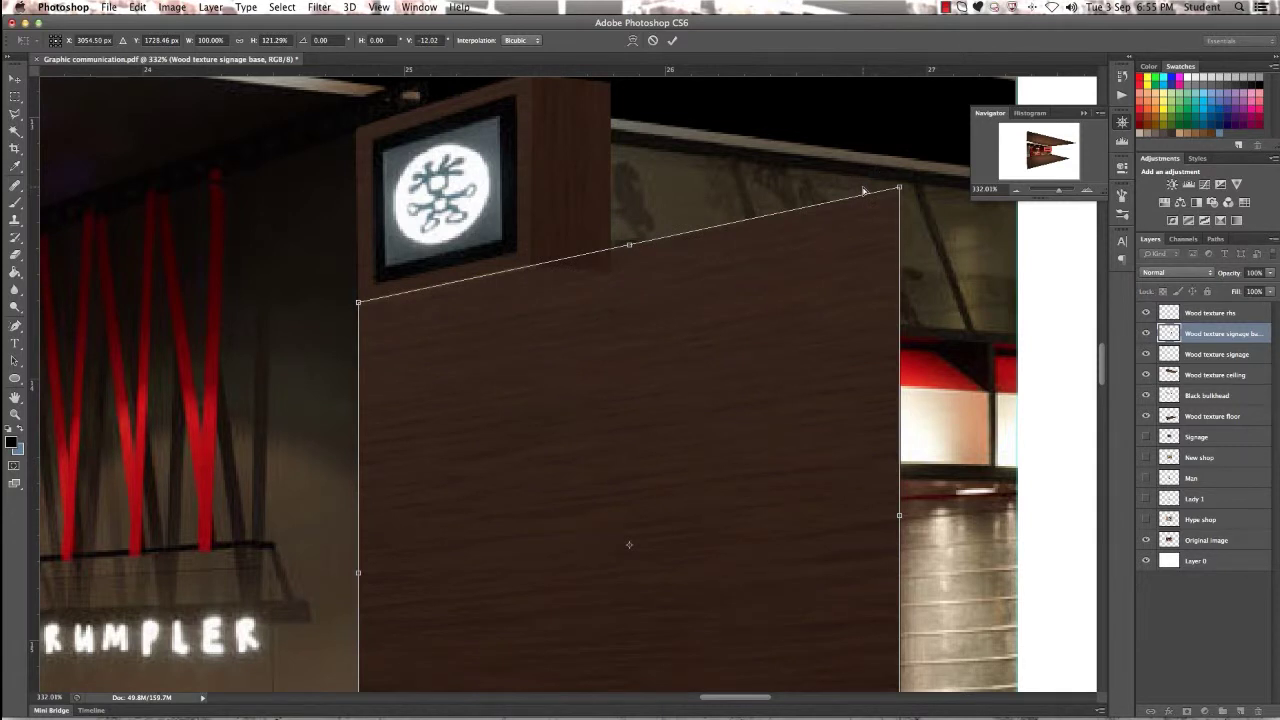
pyautogui.press('Return')
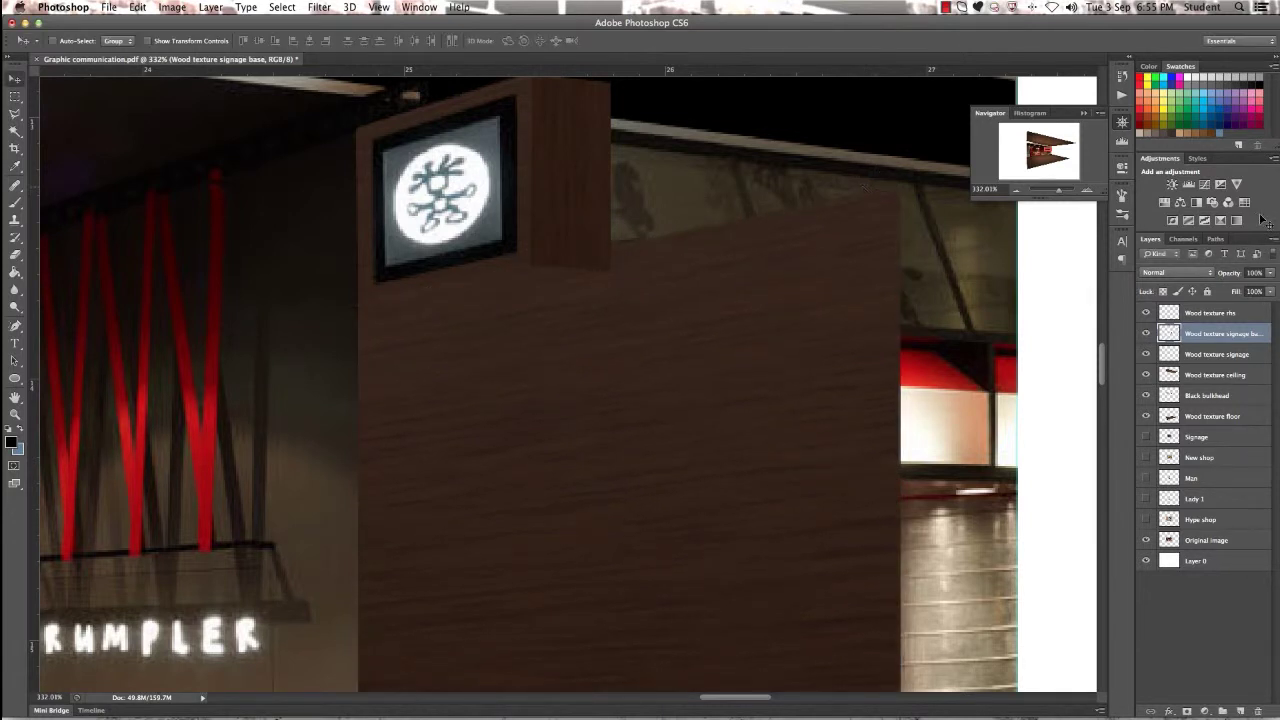
# Step: Set the Wood texture signage base layer's opacity to 50%
pyautogui.click(1253, 272)
pyautogui.write('0')
pyautogui.press('Return')
pyautogui.write('50')
pyautogui.press('Return')
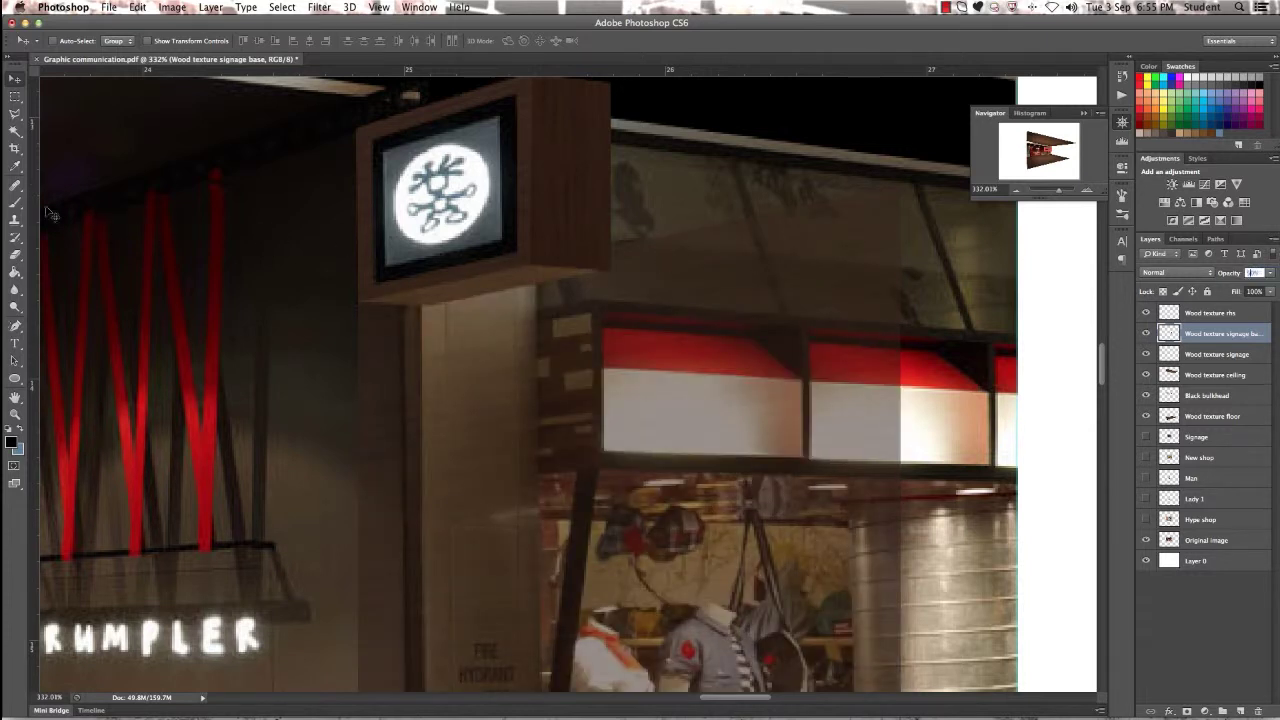
# Step: Outline the sign's underside with the Polygonal Lasso, invert the selection and delete the base wood texture outside it
pyautogui.click(15, 114)
pyautogui.click(214, 336)
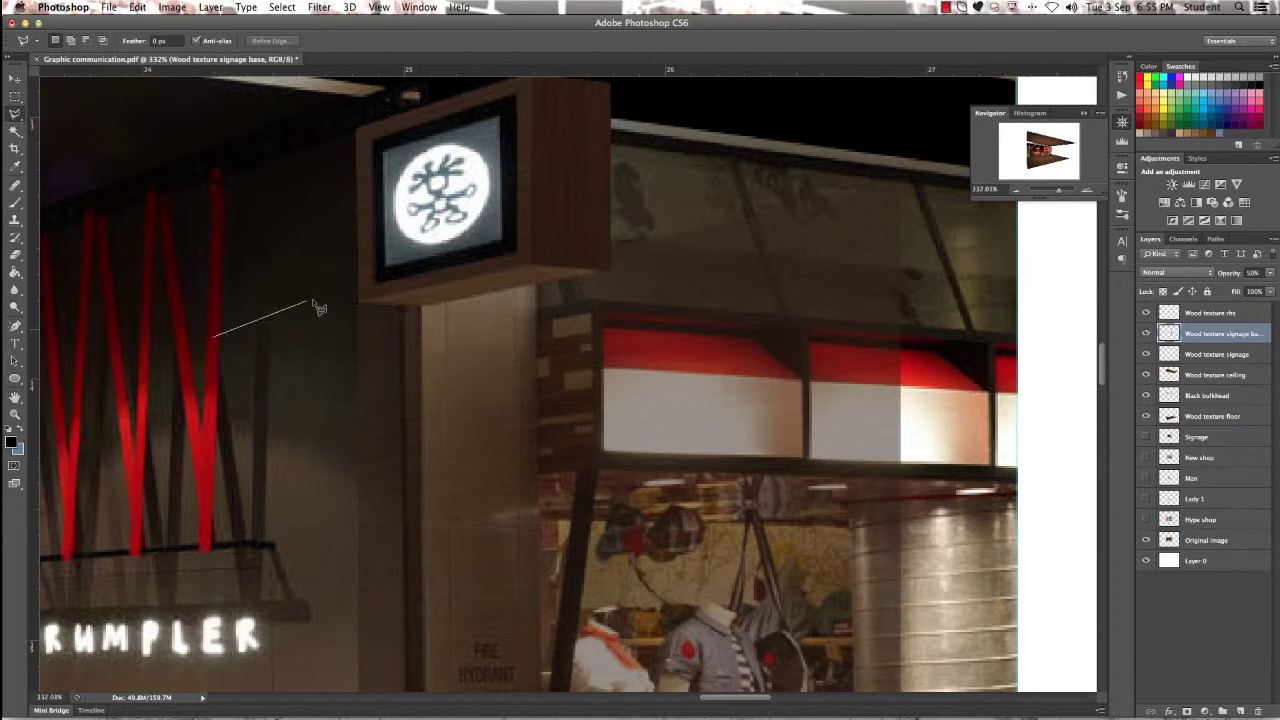
pyautogui.click(325, 292)
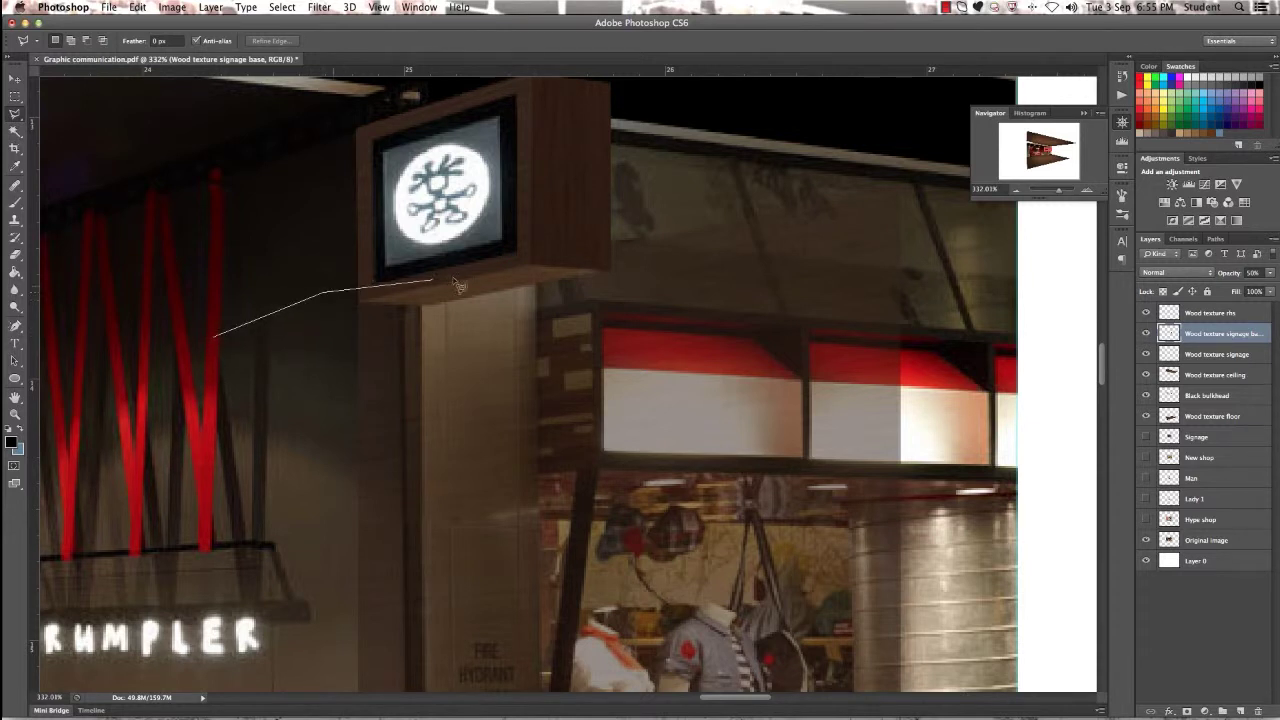
pyautogui.click(529, 264)
pyautogui.click(607, 271)
pyautogui.click(427, 306)
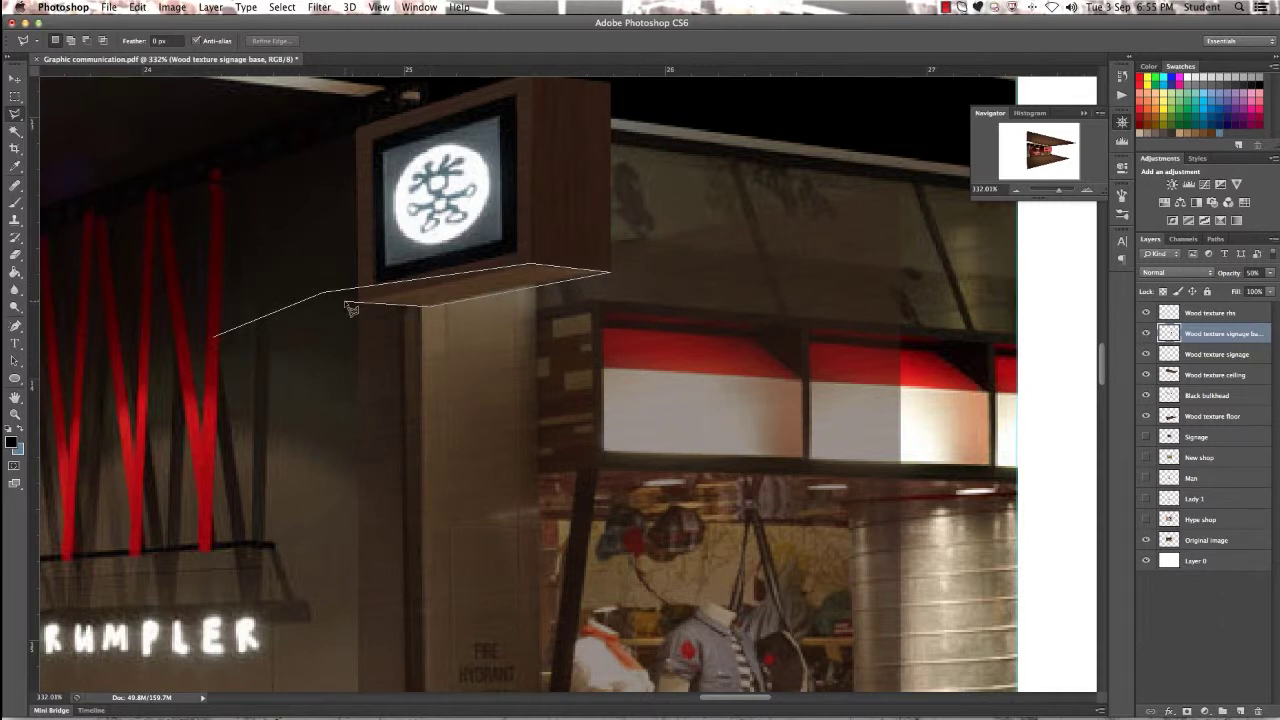
pyautogui.click(343, 298)
pyautogui.doubleClick(266, 237)
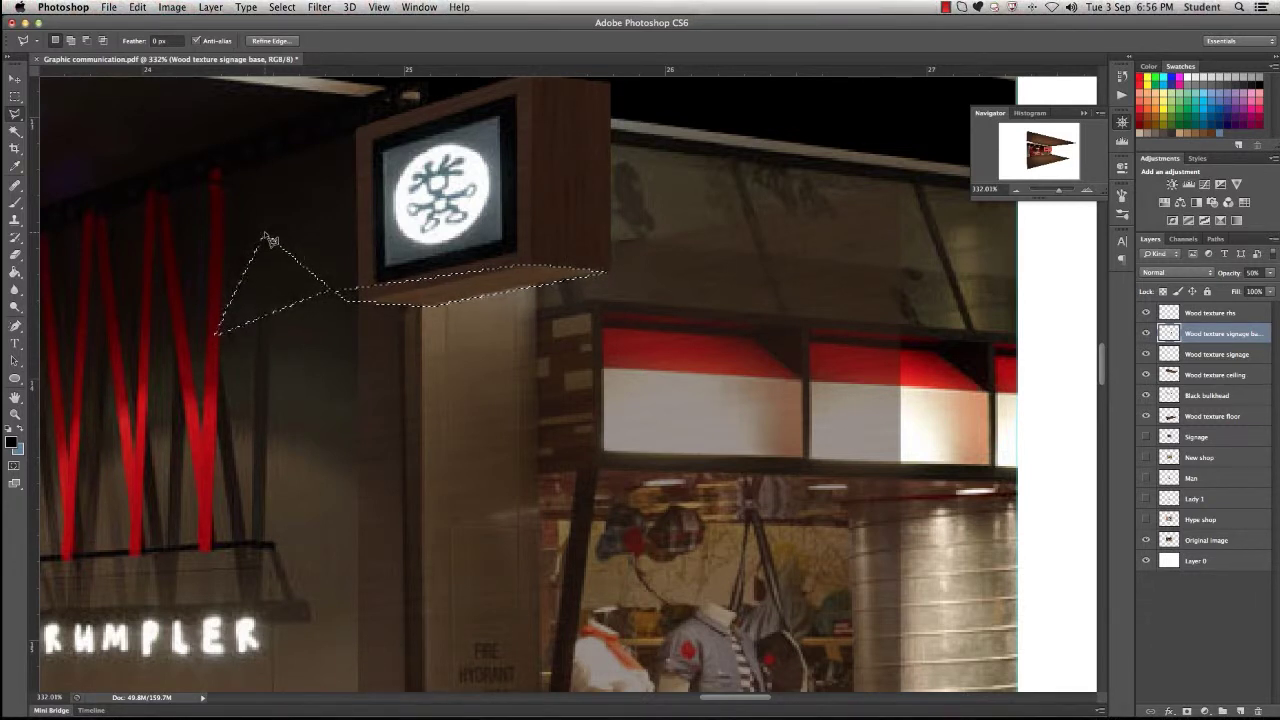
pyautogui.rightClick(297, 276)
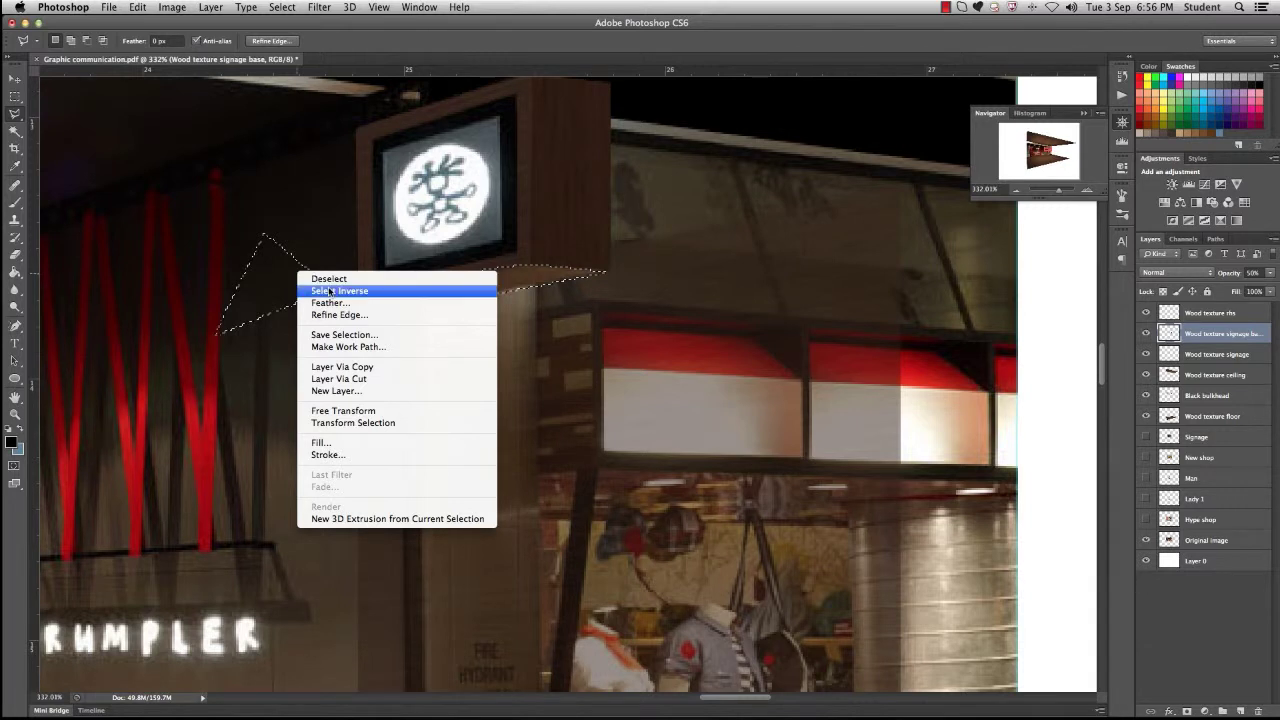
pyautogui.click(330, 291)
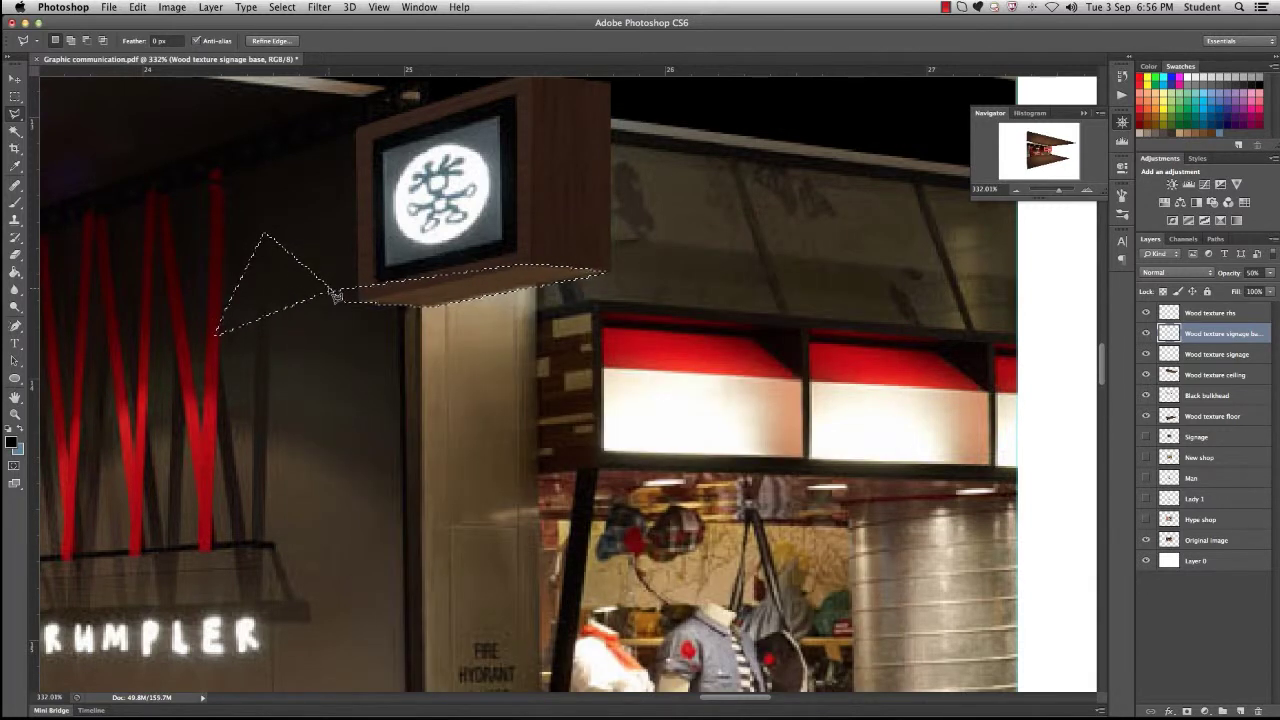
# Step: Clear the selection and restore the Wood texture signage base layer's opacity to 100%
pyautogui.rightClick(340, 218)
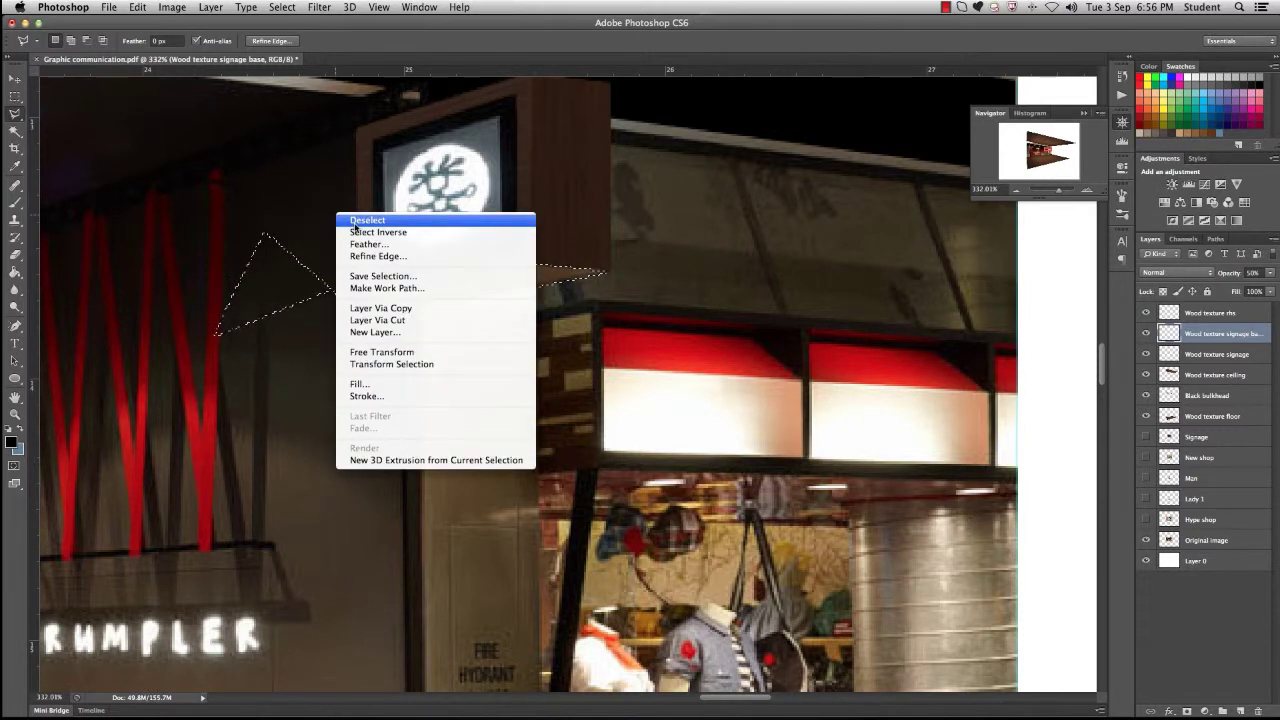
pyautogui.click(356, 221)
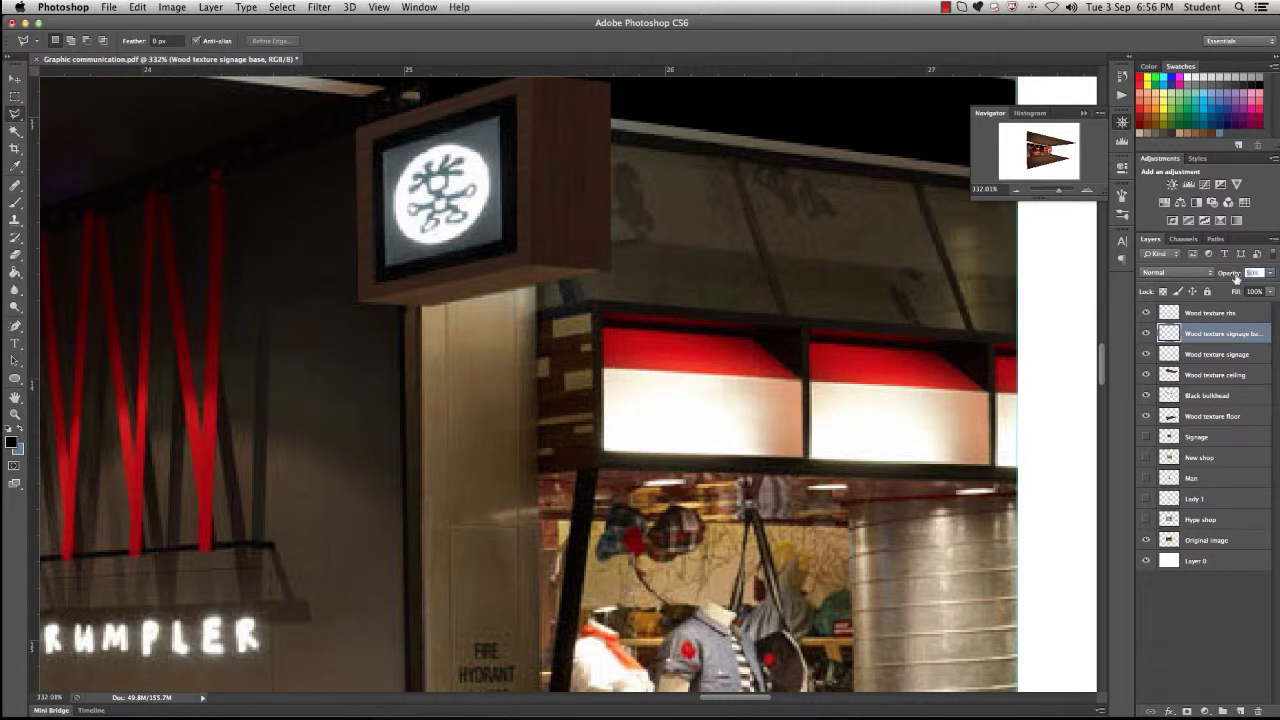
pyautogui.click(1252, 272)
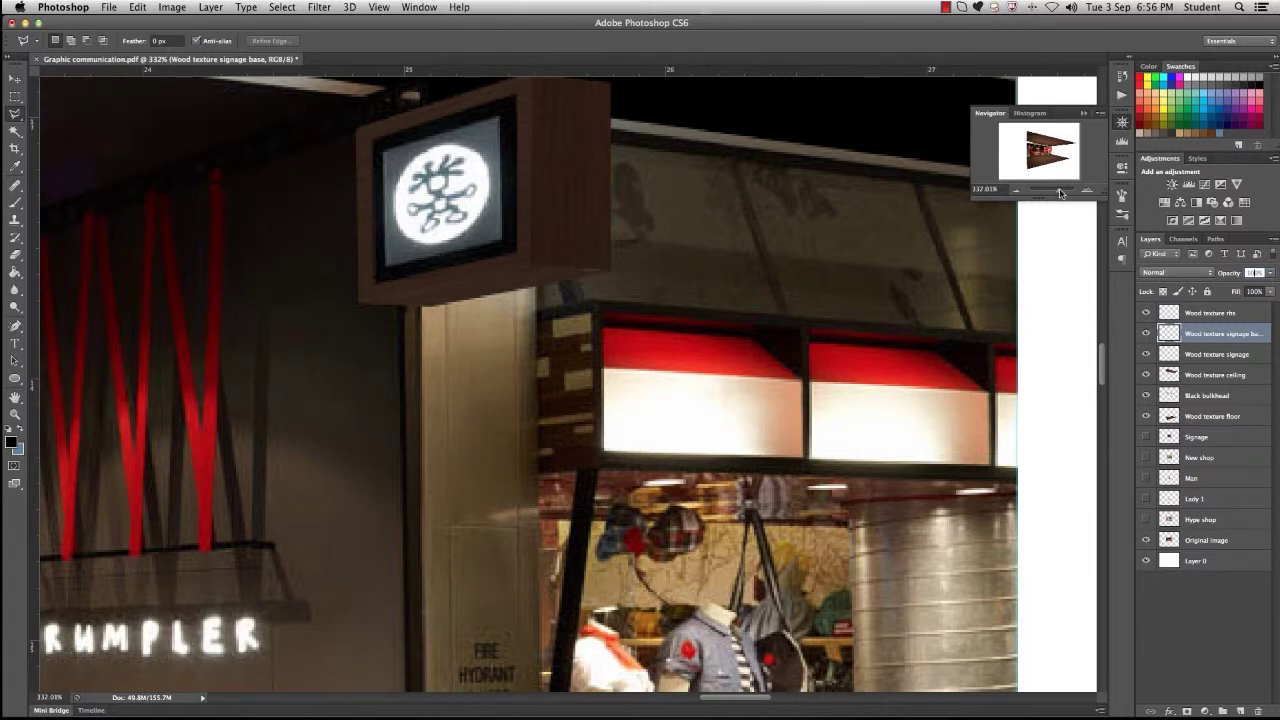
pyautogui.moveTo(1062, 192); pyautogui.dragTo(1060, 192)
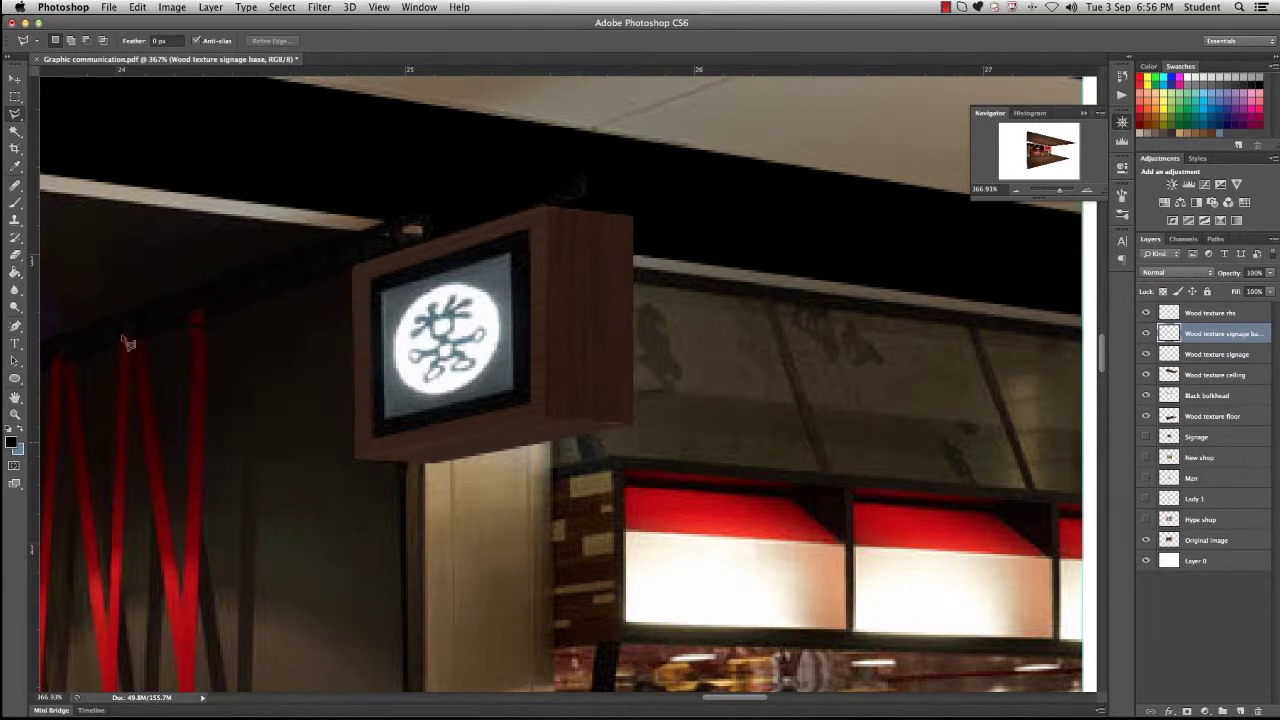
# Step: Outline the area just below the sign's lower edge with the Polygonal Lasso, trim the base texture there and deselect
pyautogui.click(275, 560)
pyautogui.click(480, 466)
pyautogui.click(843, 384)
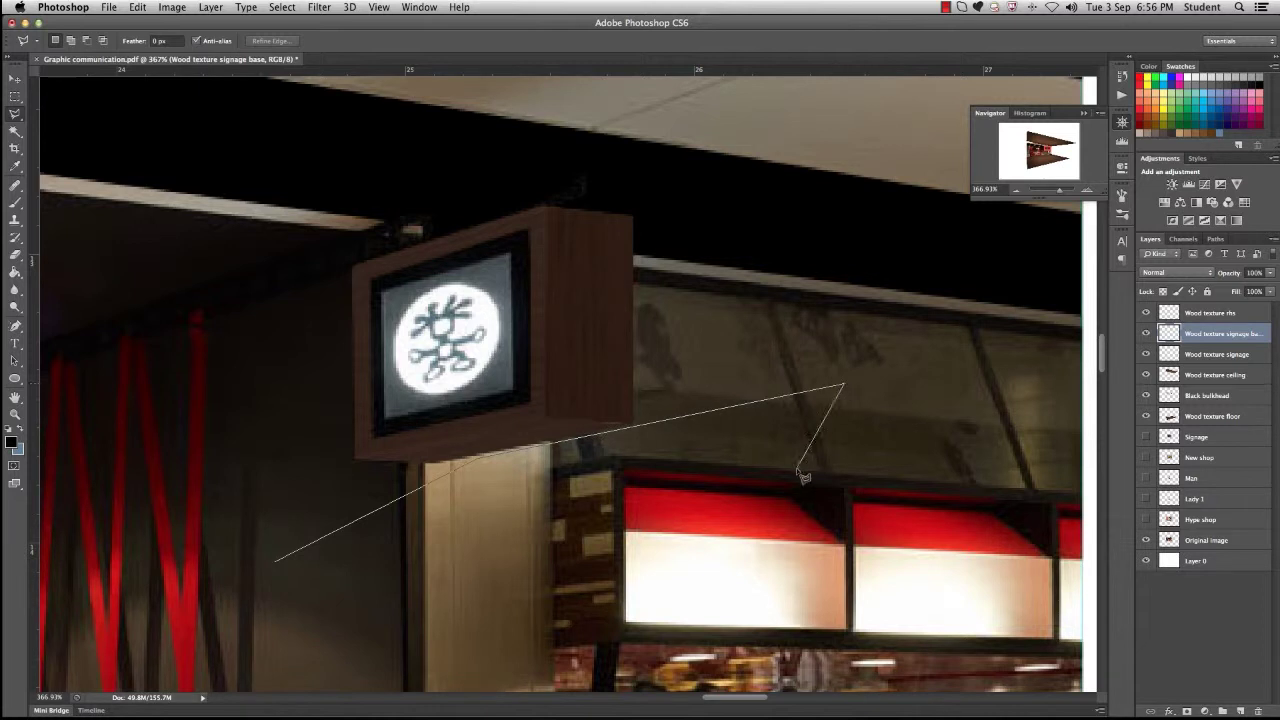
pyautogui.doubleClick(800, 468)
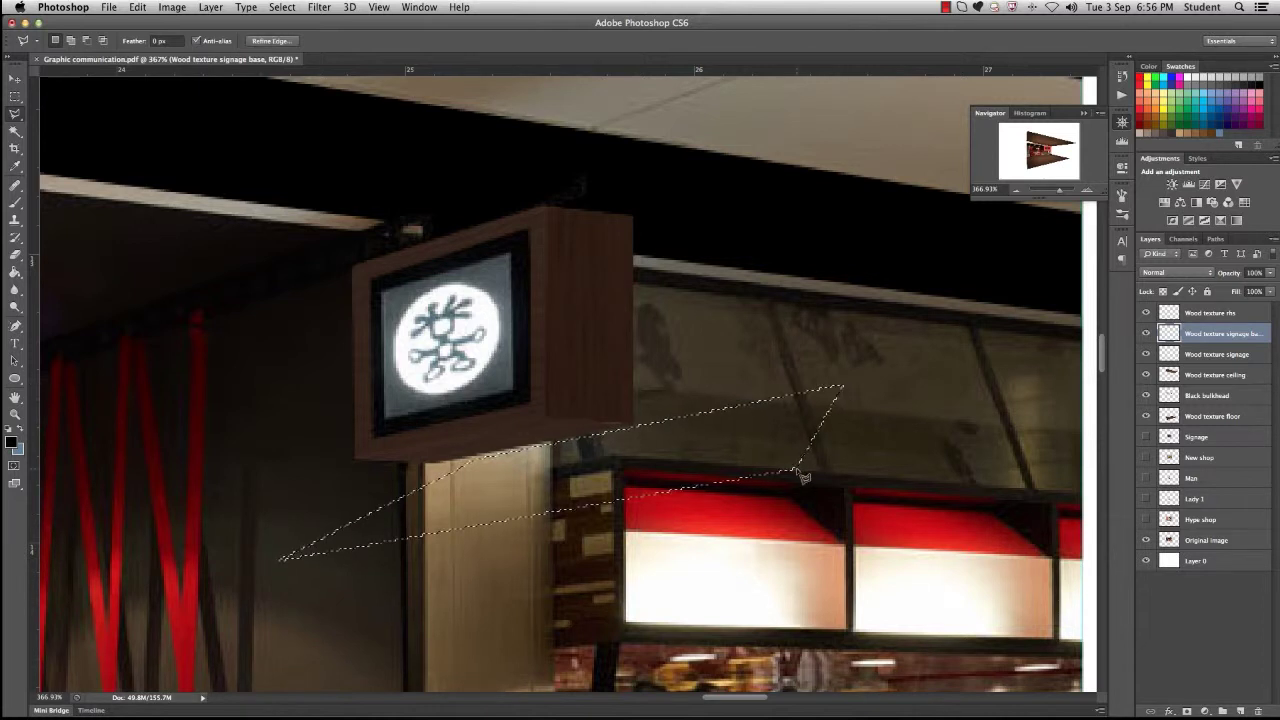
pyautogui.rightClick(780, 380)
pyautogui.click(810, 385)
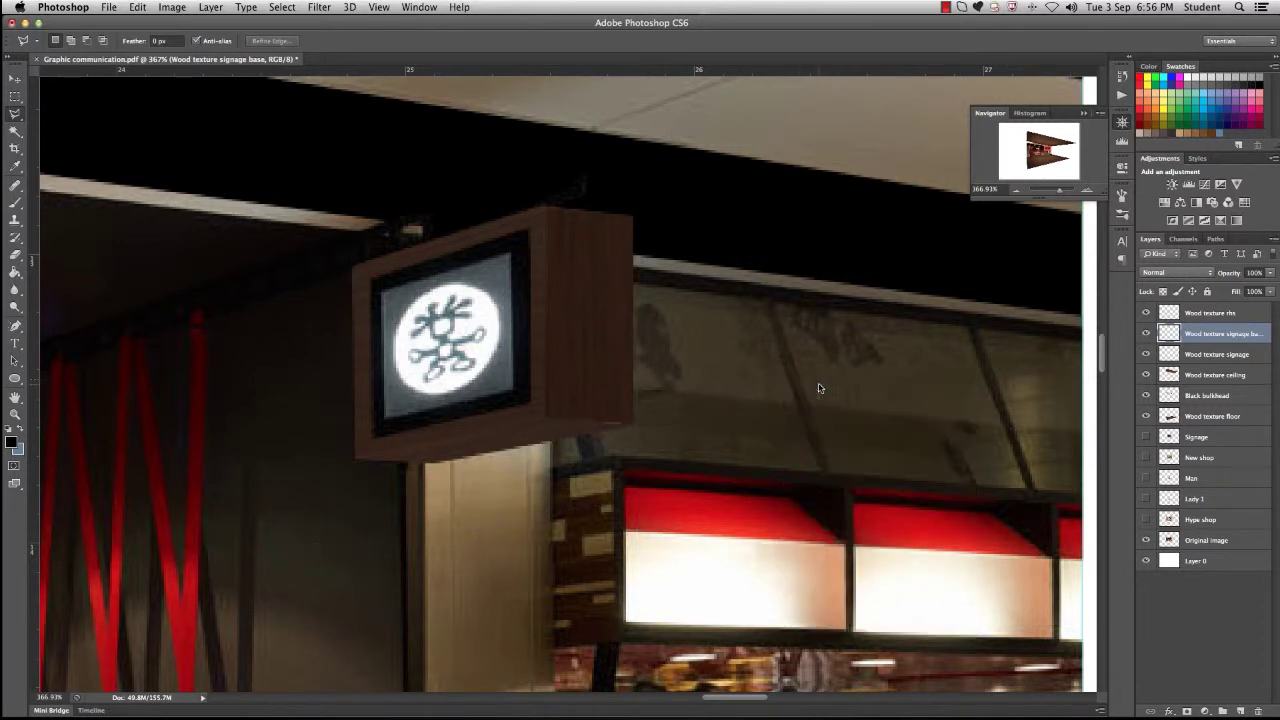
# Step: Merge the Wood texture rhs, Wood texture signage base and Wood texture signage layers into one layer
pyautogui.click(1262, 313)
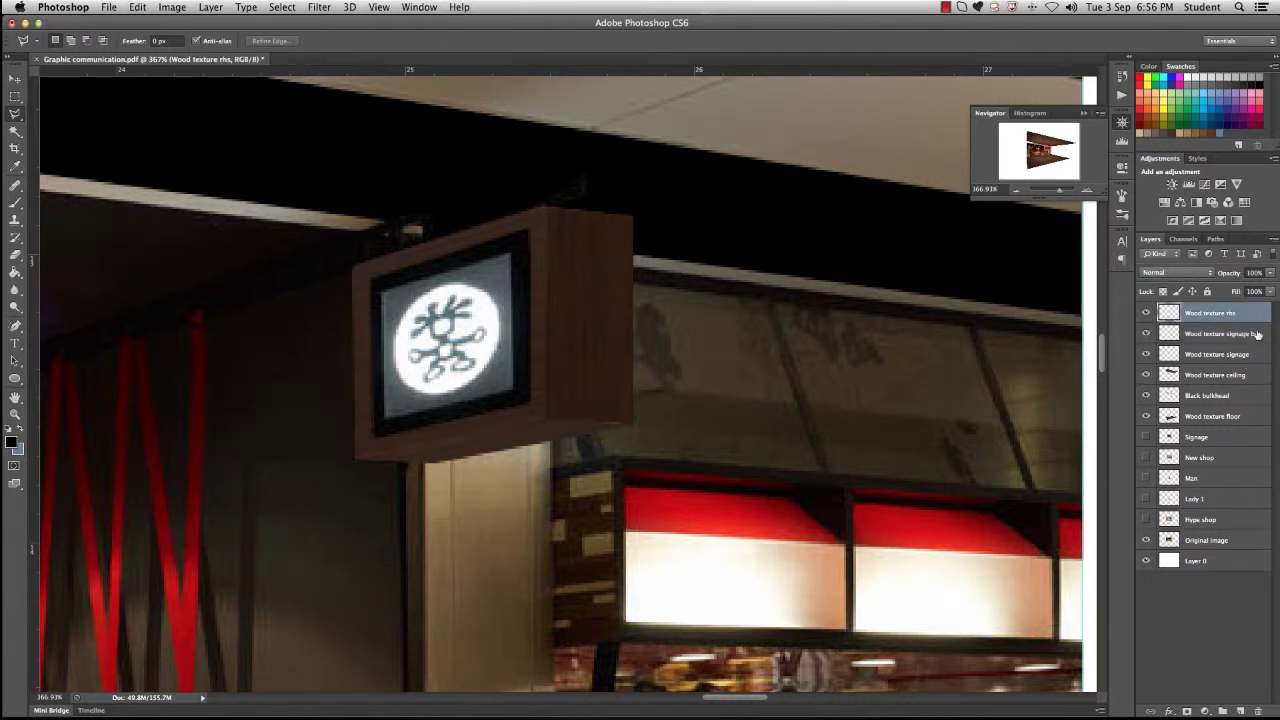
pyautogui.keyDown('shift'); pyautogui.click(1256, 337); pyautogui.keyUp('shift')
pyautogui.keyDown('shift'); pyautogui.click(1255, 354); pyautogui.keyUp('shift')
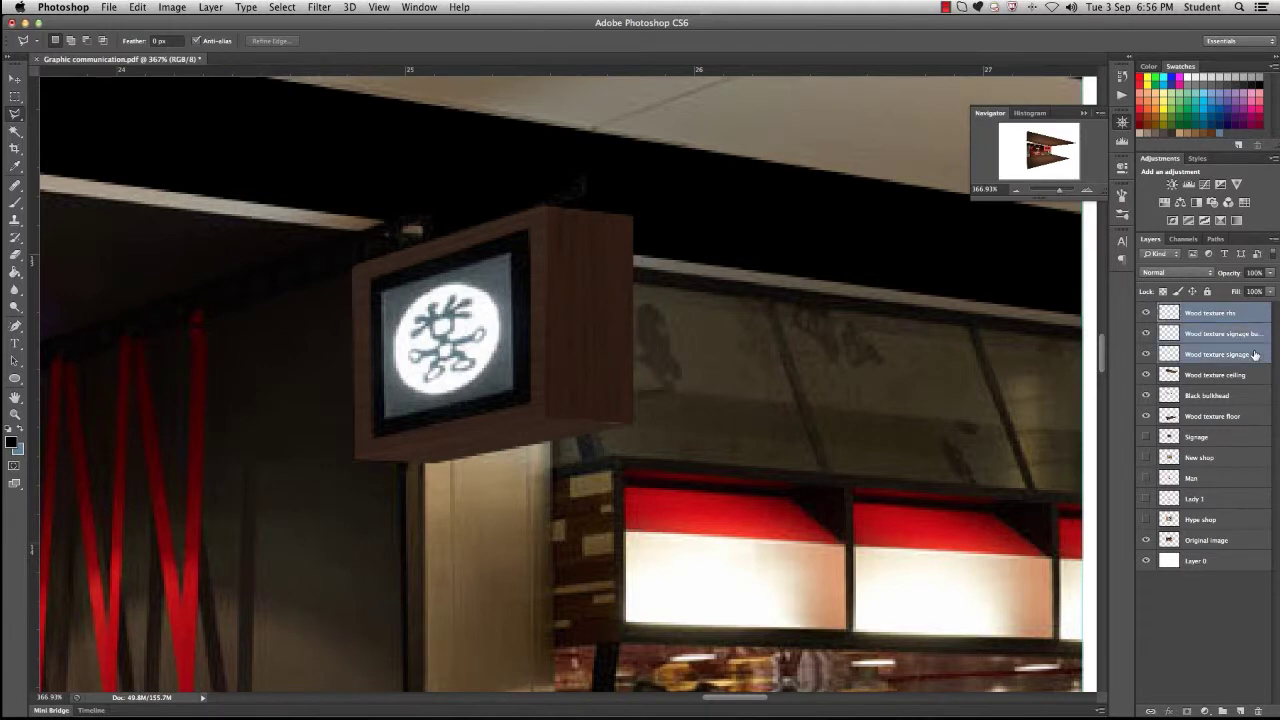
pyautogui.rightClick(1255, 354)
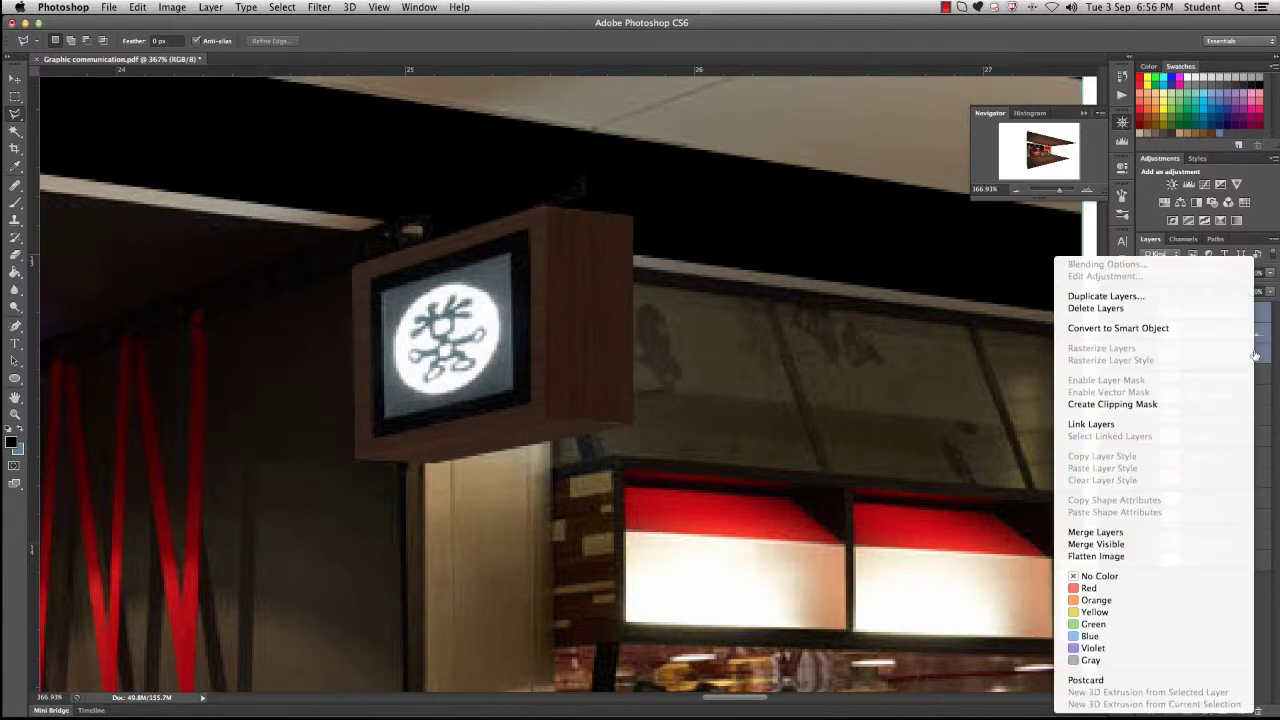
pyautogui.click(1132, 535)
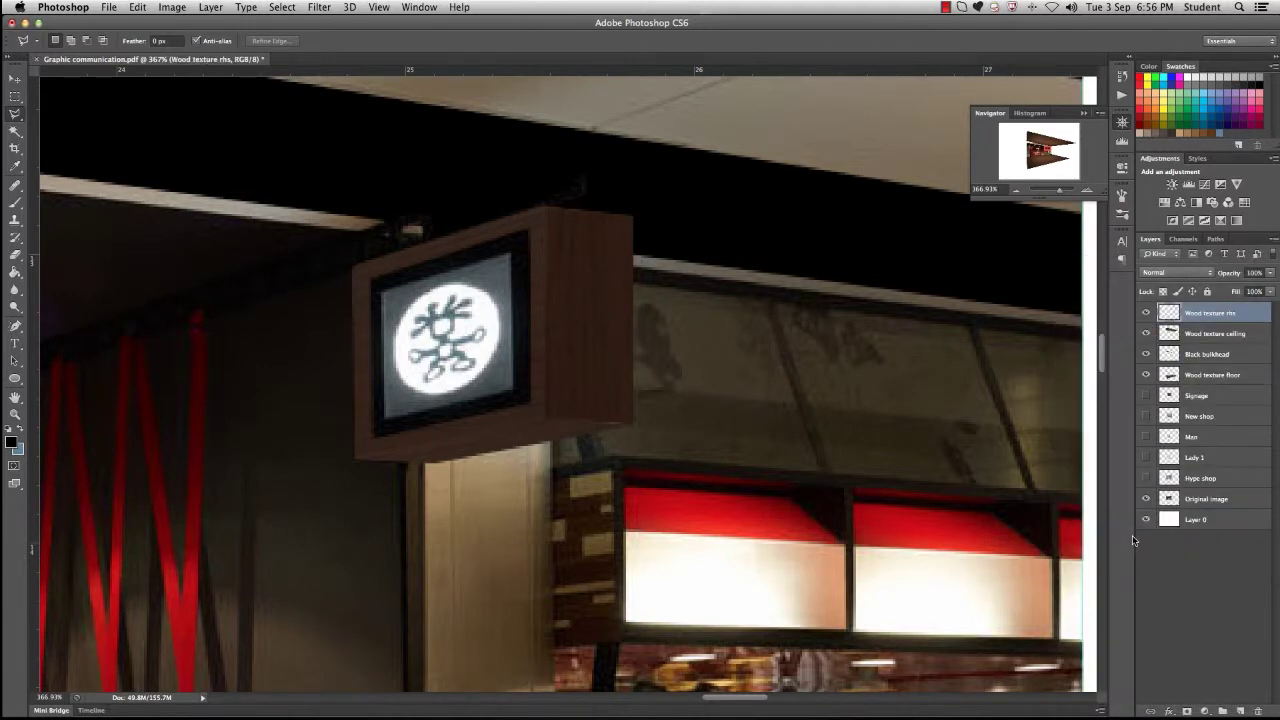
# Step: Check the merged sign cladding by toggling its visibility, and rename the layer Wood texture signage
pyautogui.click(1146, 314)
pyautogui.click(1146, 314)
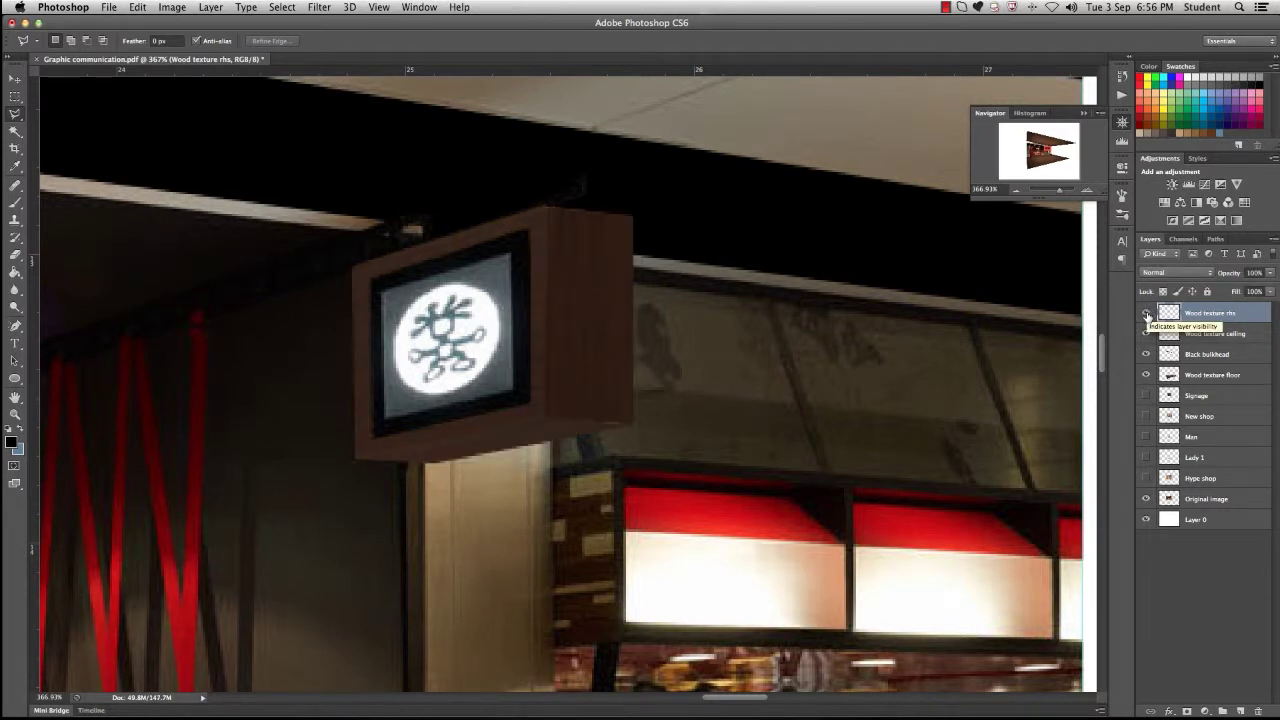
pyautogui.click(1146, 314)
pyautogui.click(1146, 314)
pyautogui.doubleClick(1232, 316)
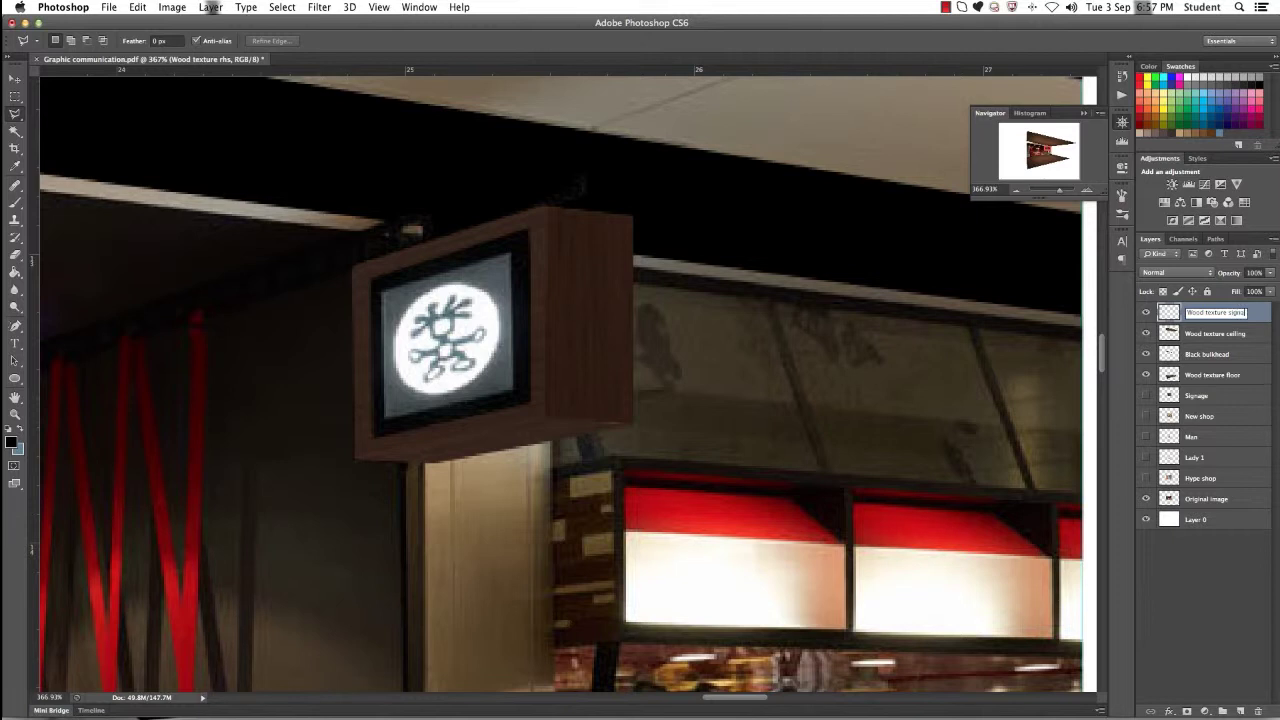
pyautogui.press('Return')
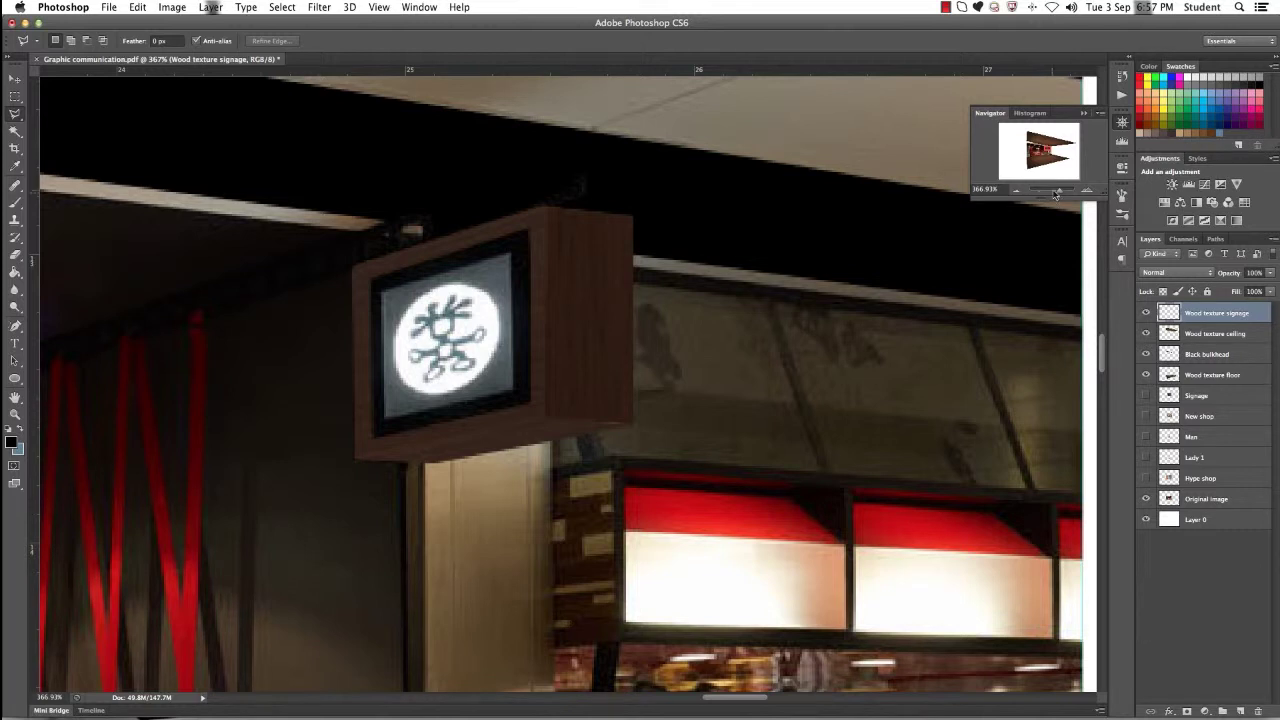
# Step: Show the Signage layer and move its shopfront photo down until the whole YMC lettering clears the black bulkhead
pyautogui.moveTo(1059, 190); pyautogui.dragTo(1055, 190)
pyautogui.moveTo(603, 477); pyautogui.dragTo(658, 427)
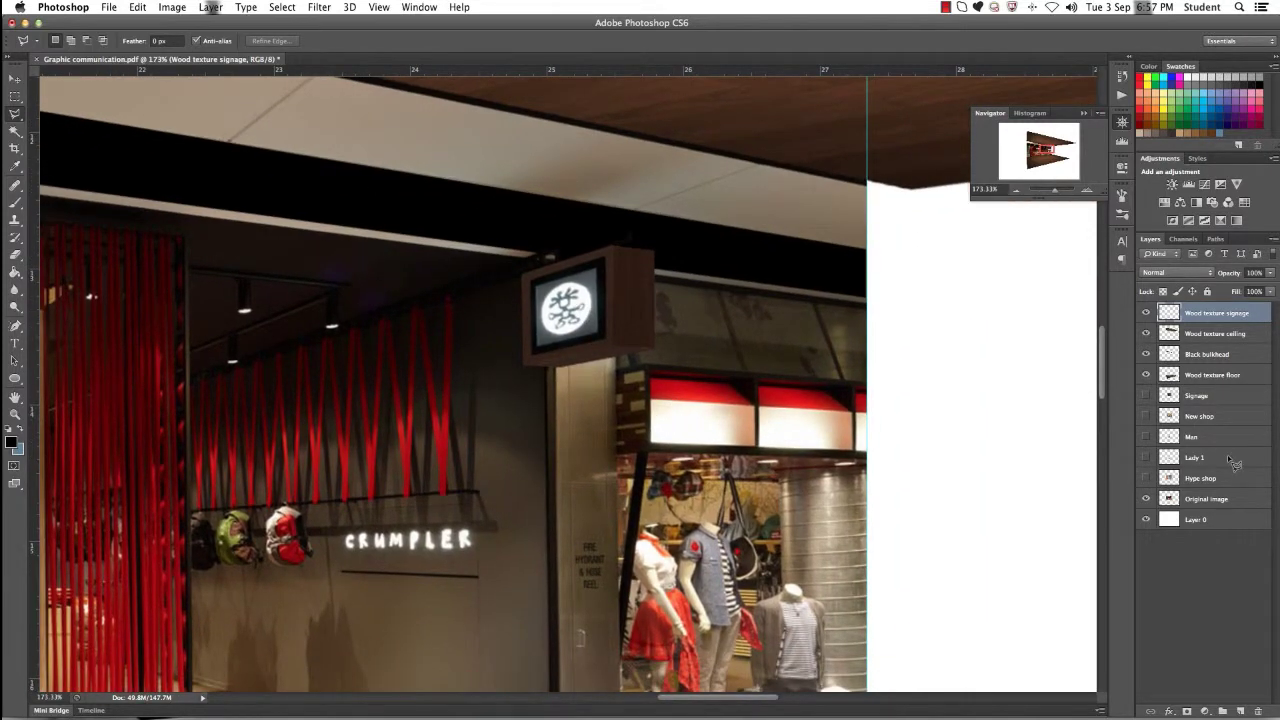
pyautogui.click(1145, 395)
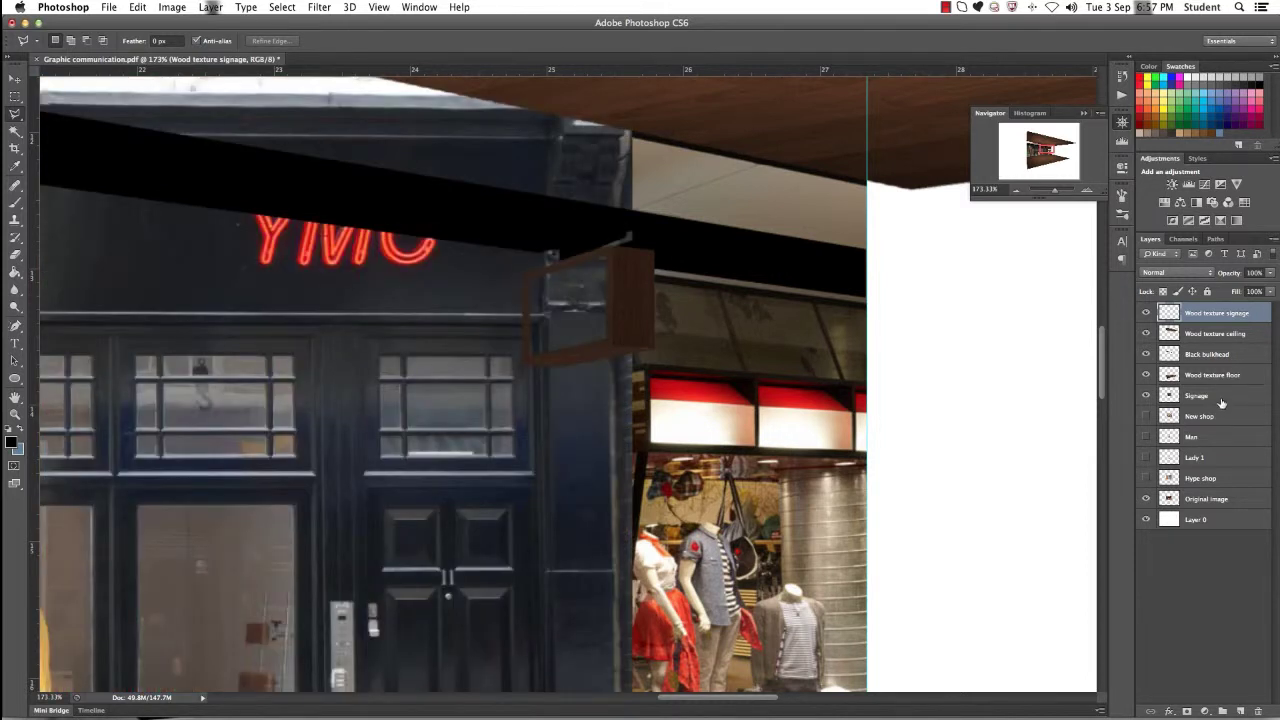
pyautogui.click(1220, 398)
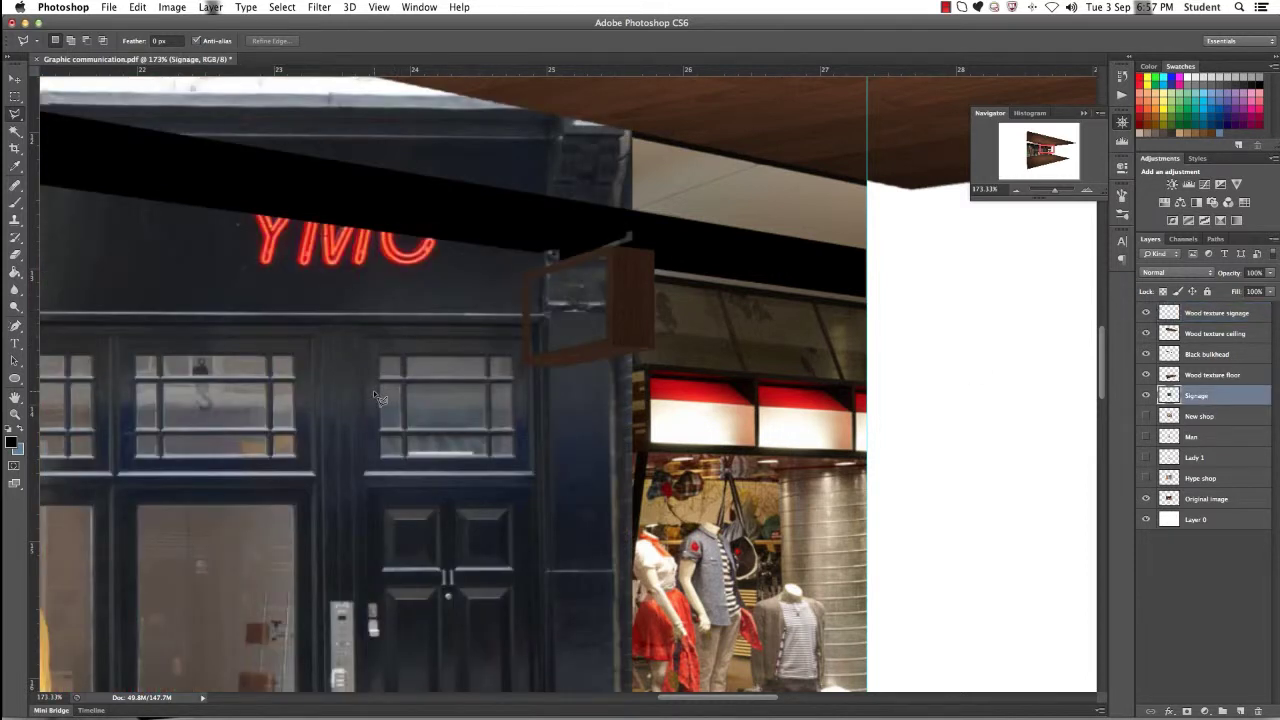
pyautogui.click(20, 79)
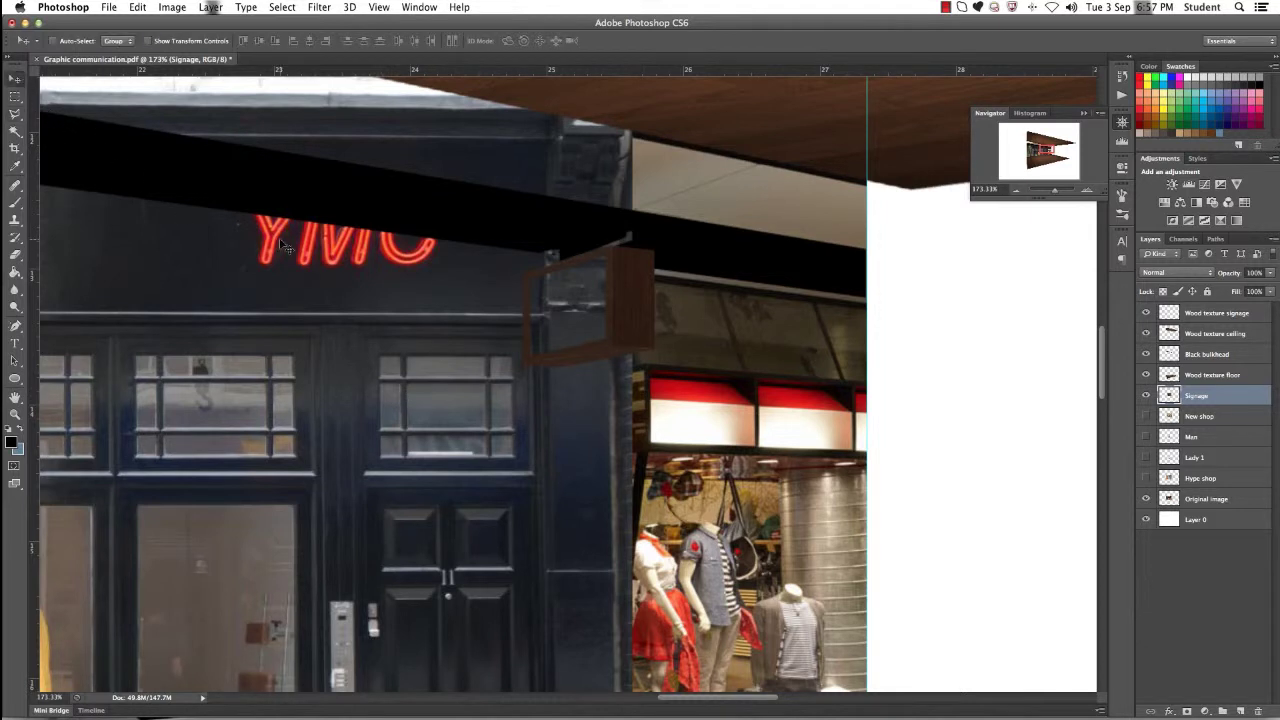
pyautogui.moveTo(390, 277); pyautogui.dragTo(328, 395)
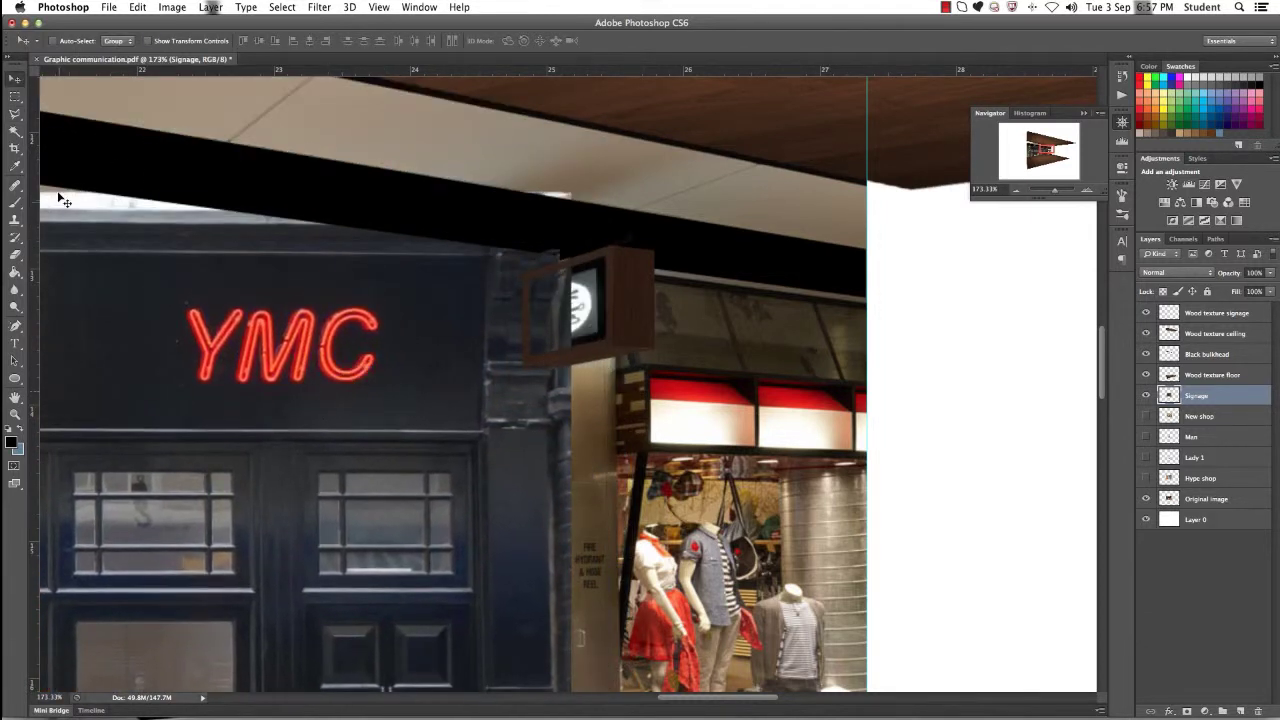
# Step: Cut a rectangle around the red YMC lettering onto its own layer and name that layer YMC new signage
pyautogui.click(15, 97)
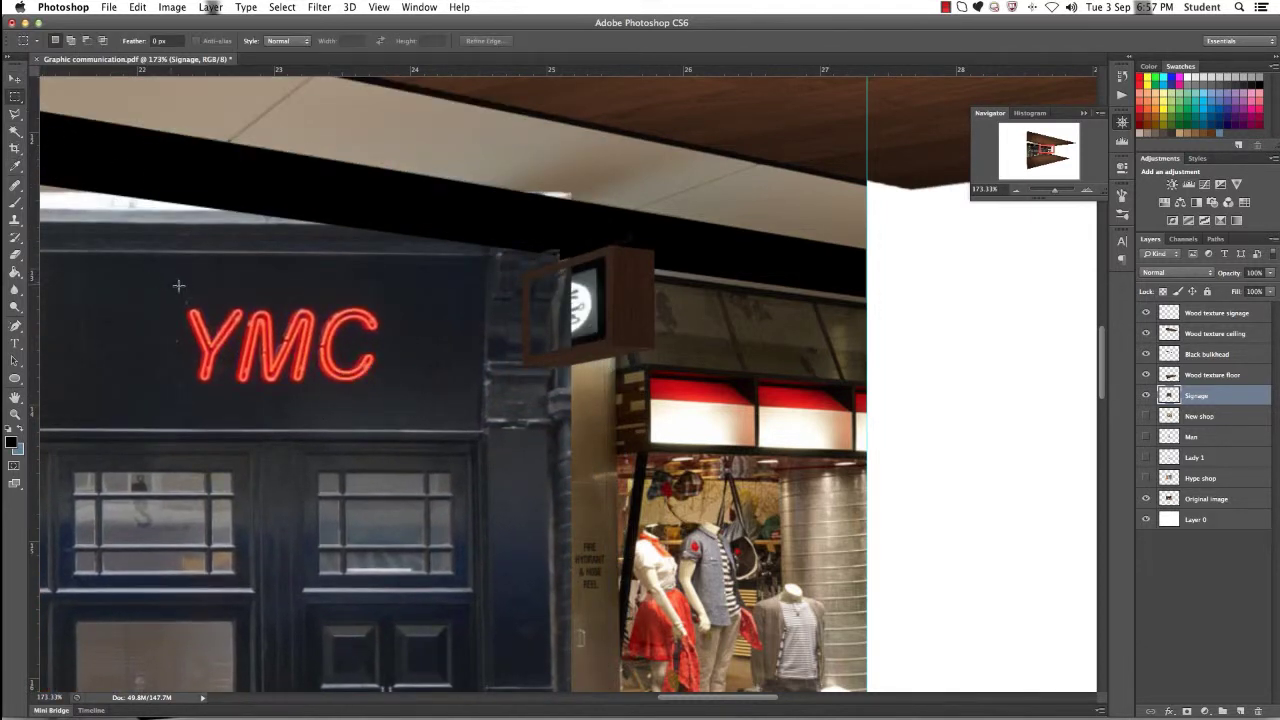
pyautogui.moveTo(178, 291); pyautogui.dragTo(389, 391)
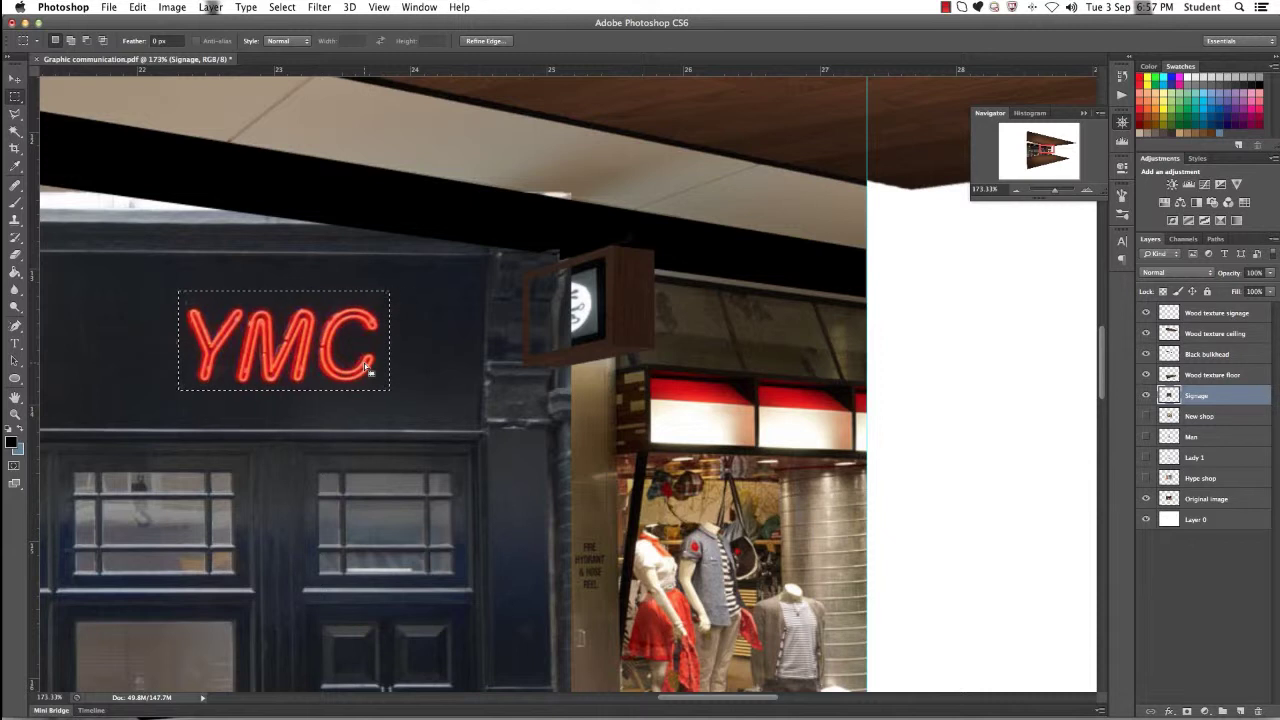
pyautogui.rightClick(364, 366)
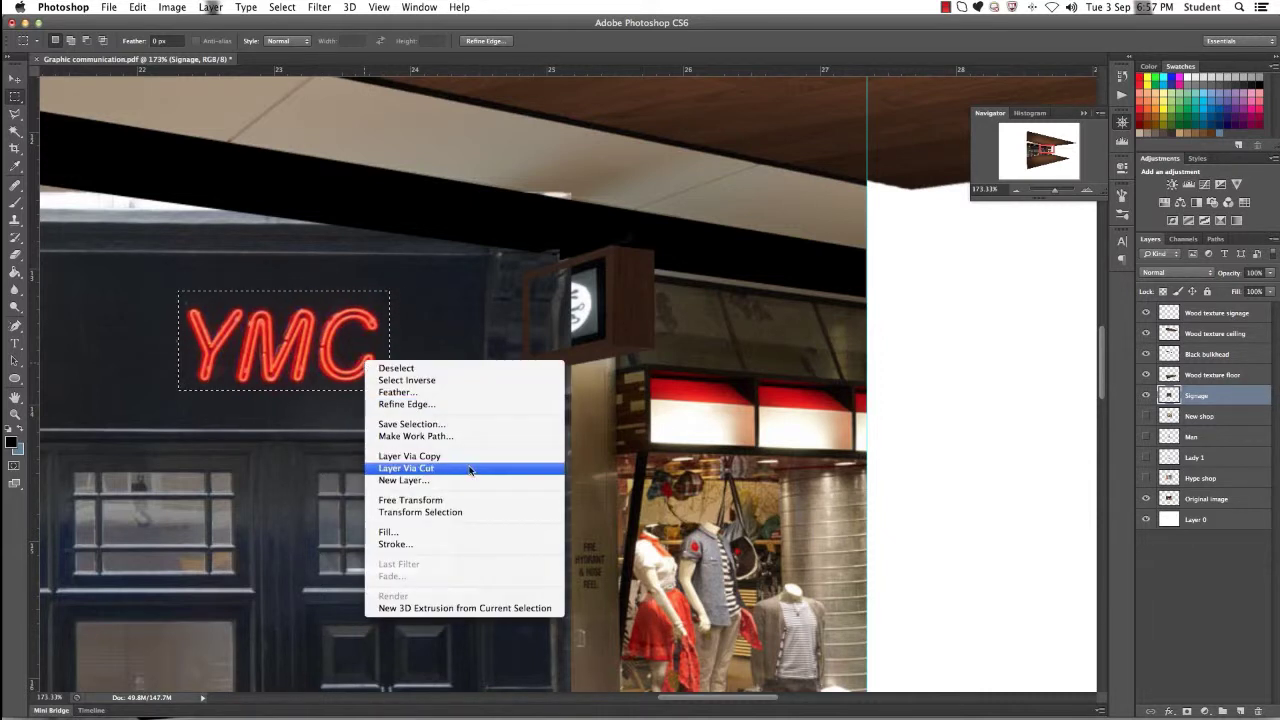
pyautogui.click(521, 469)
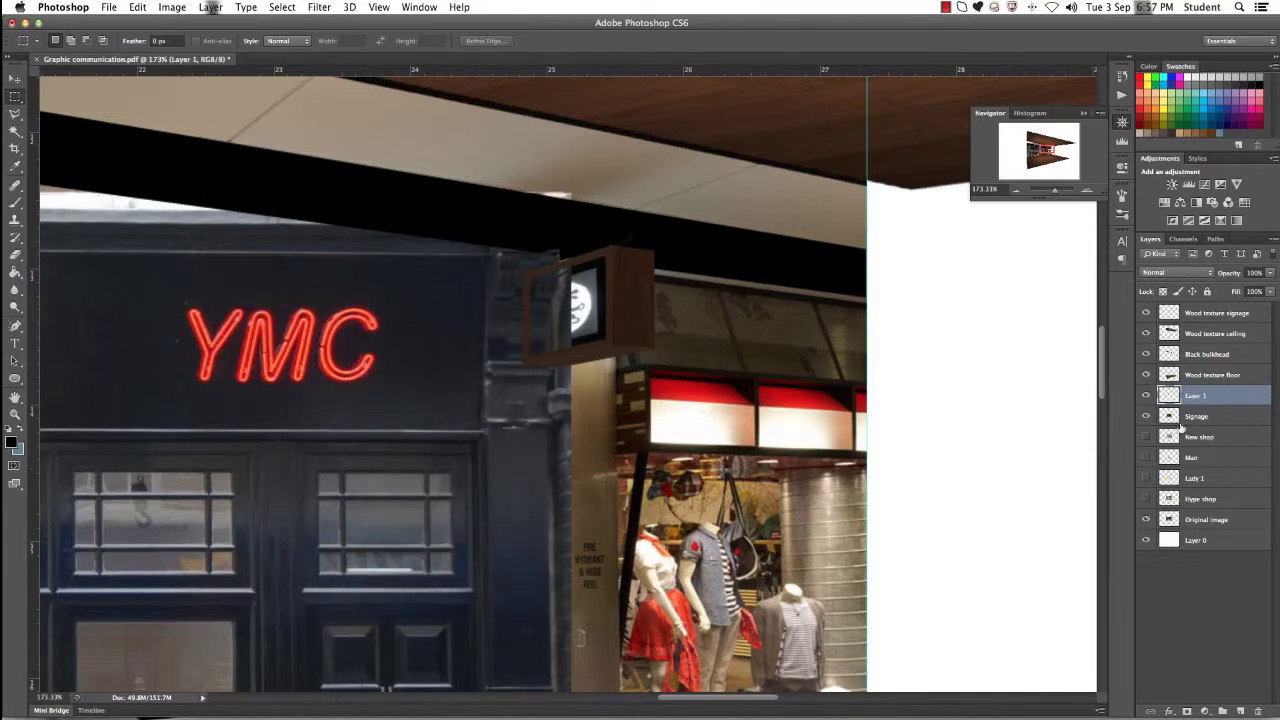
pyautogui.doubleClick(1196, 395)
pyautogui.write('W')
pyautogui.press('Return')
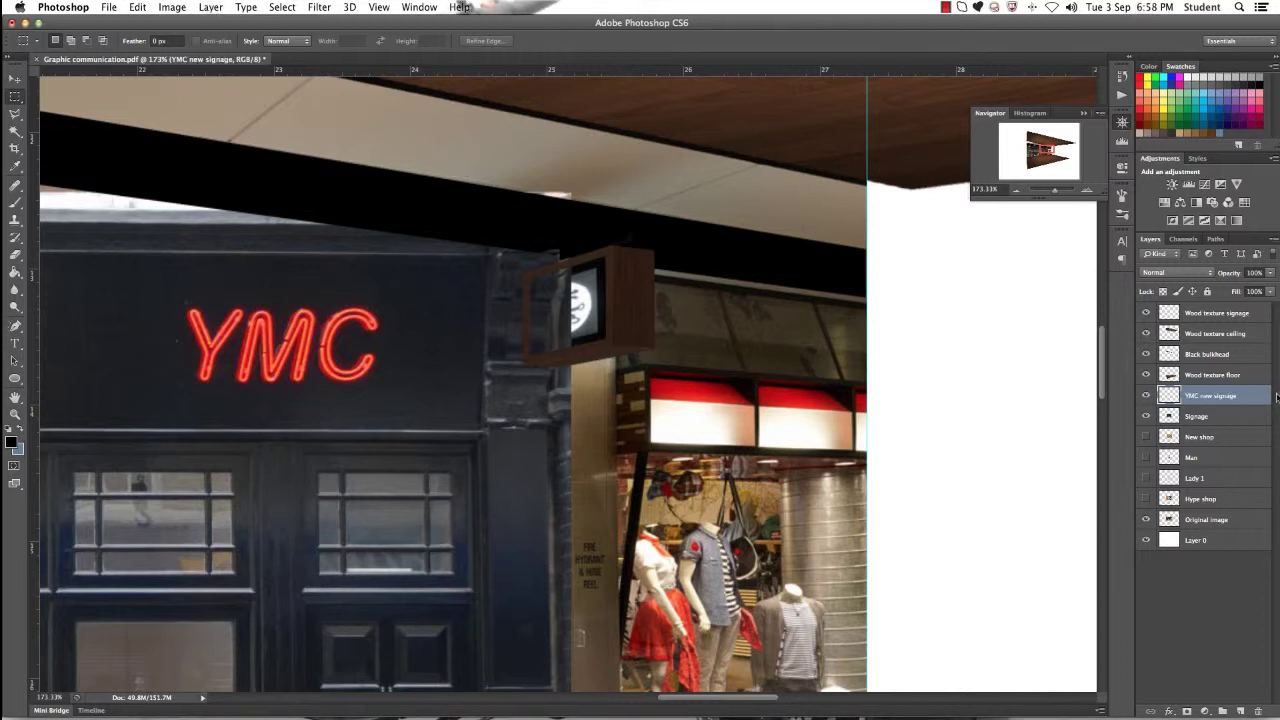
# Step: Delete the Signage layer holding the rest of the dark blue shopfront photo
pyautogui.rightClick(1251, 414)
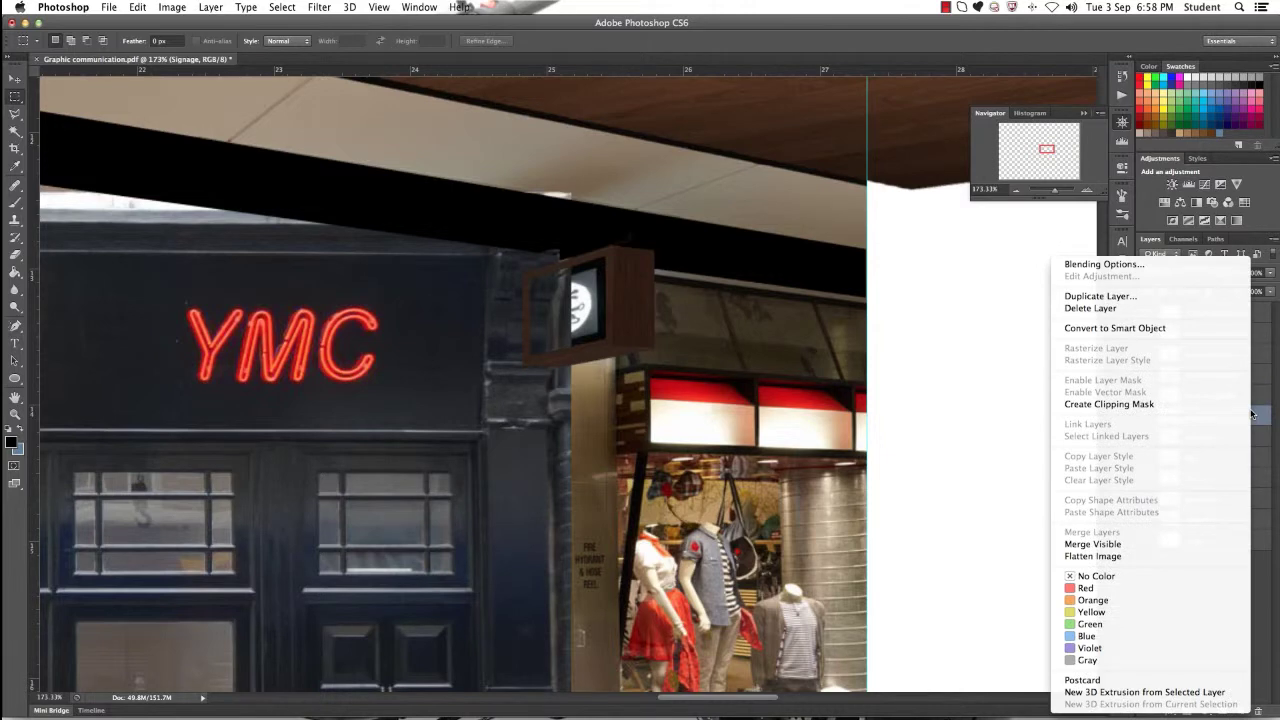
pyautogui.click(1200, 310)
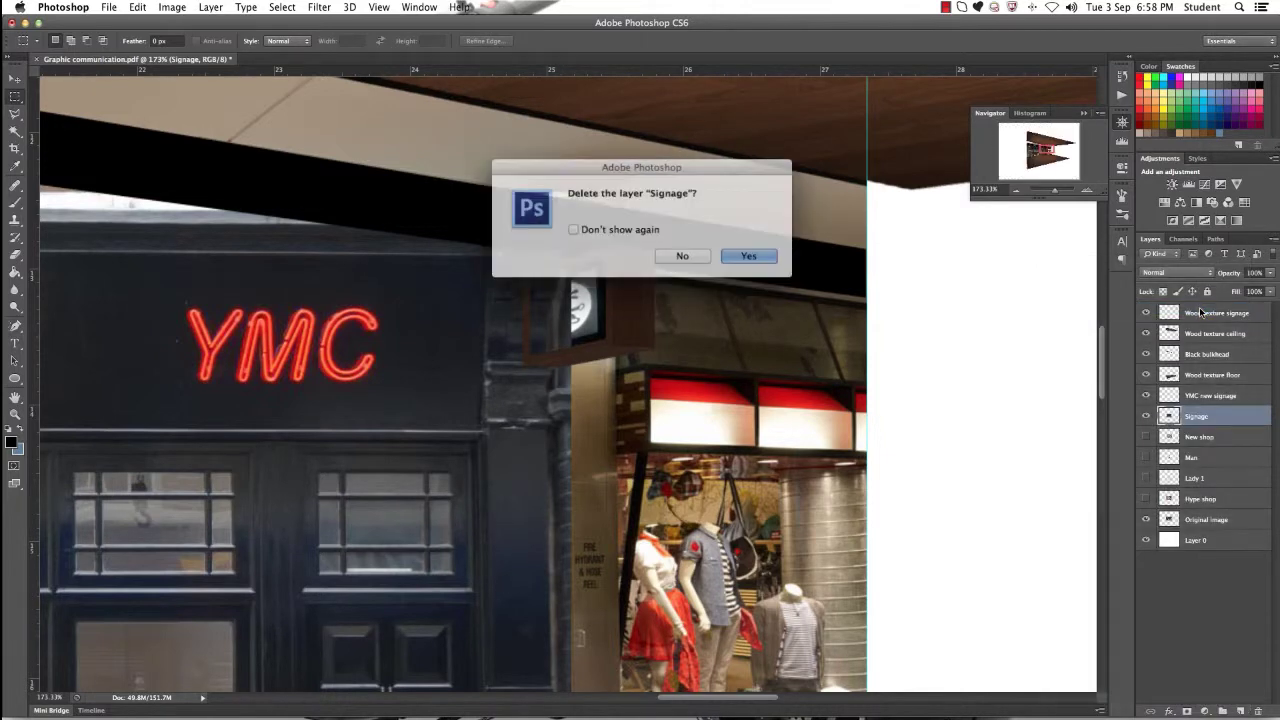
pyautogui.click(741, 254)
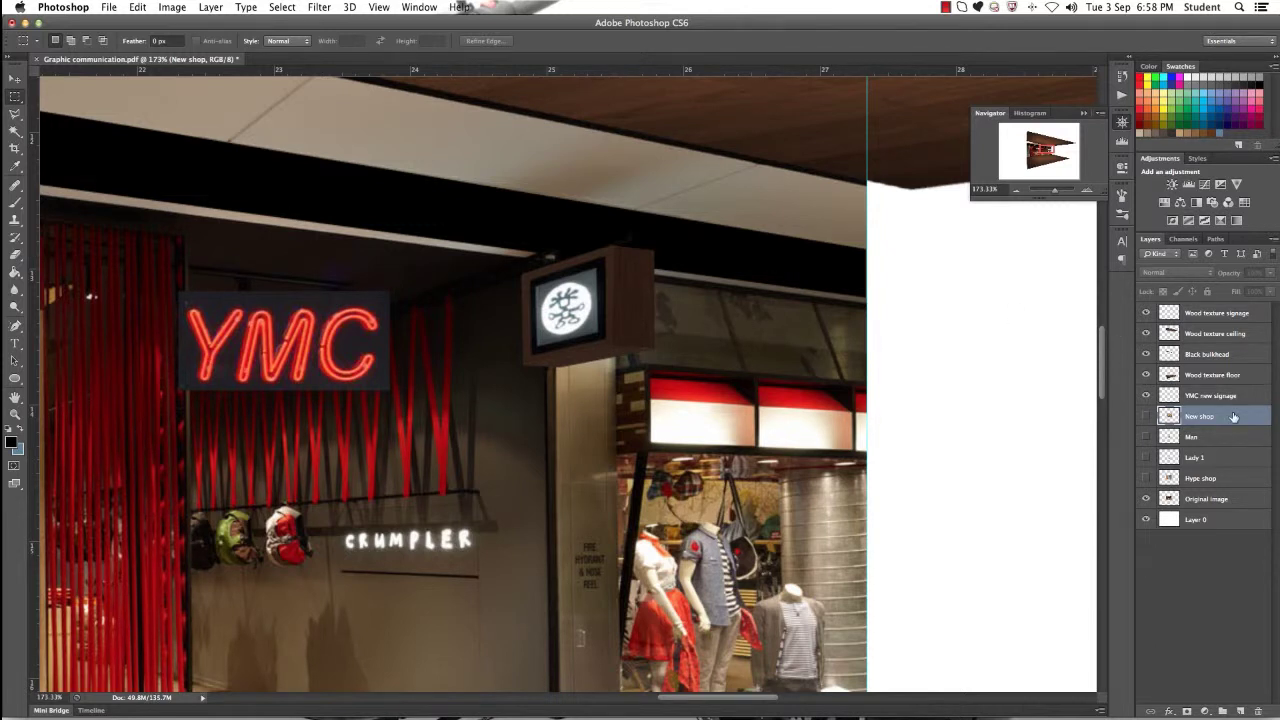
# Step: Move the YMC new signage layer onto the hanging sign and scale it to about 31% so it fits the lightbox width
pyautogui.click(1238, 398)
pyautogui.press('v')
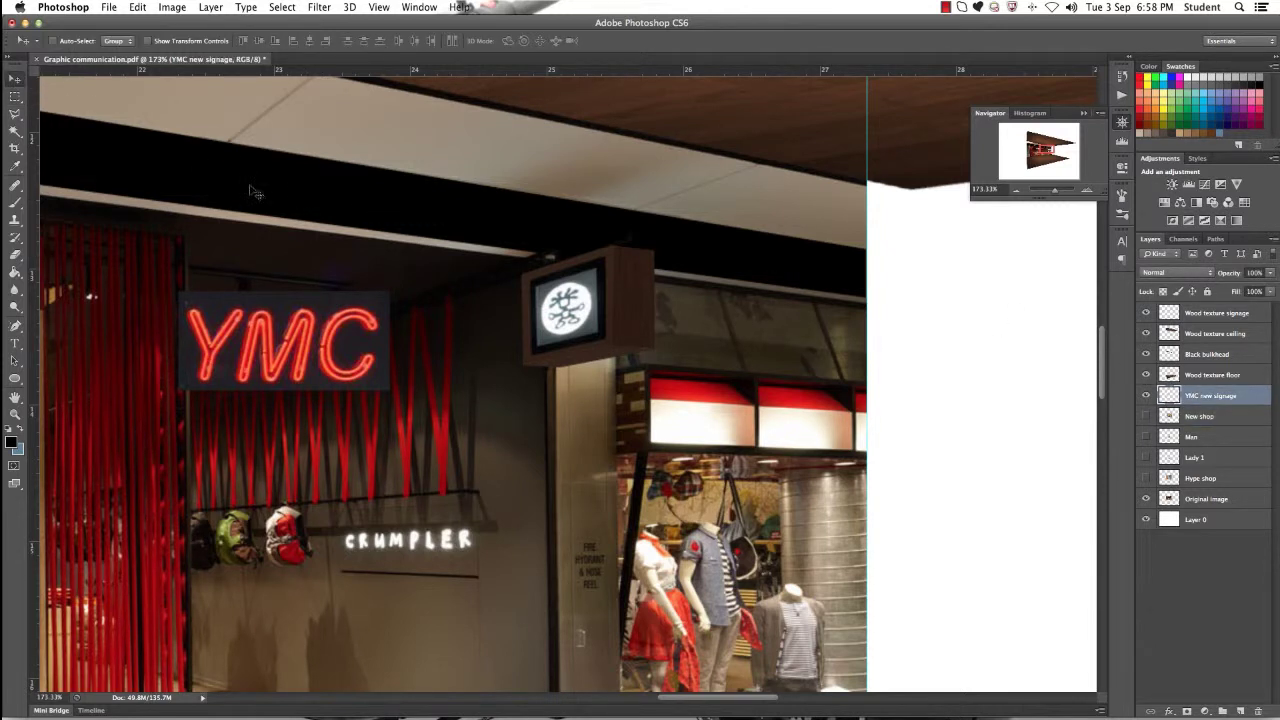
pyautogui.moveTo(281, 326); pyautogui.dragTo(629, 320)
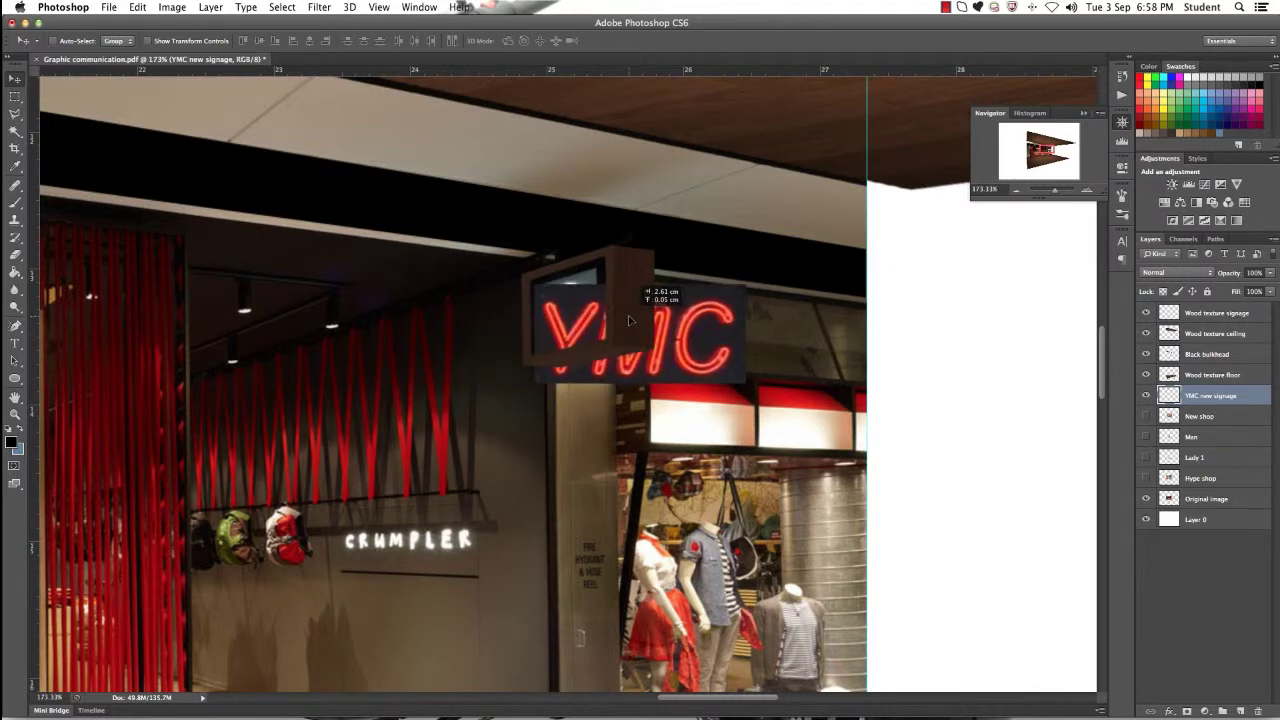
pyautogui.hotkey('ctrl', 't')
pyautogui.moveTo(746, 383); pyautogui.dragTo(538, 317)
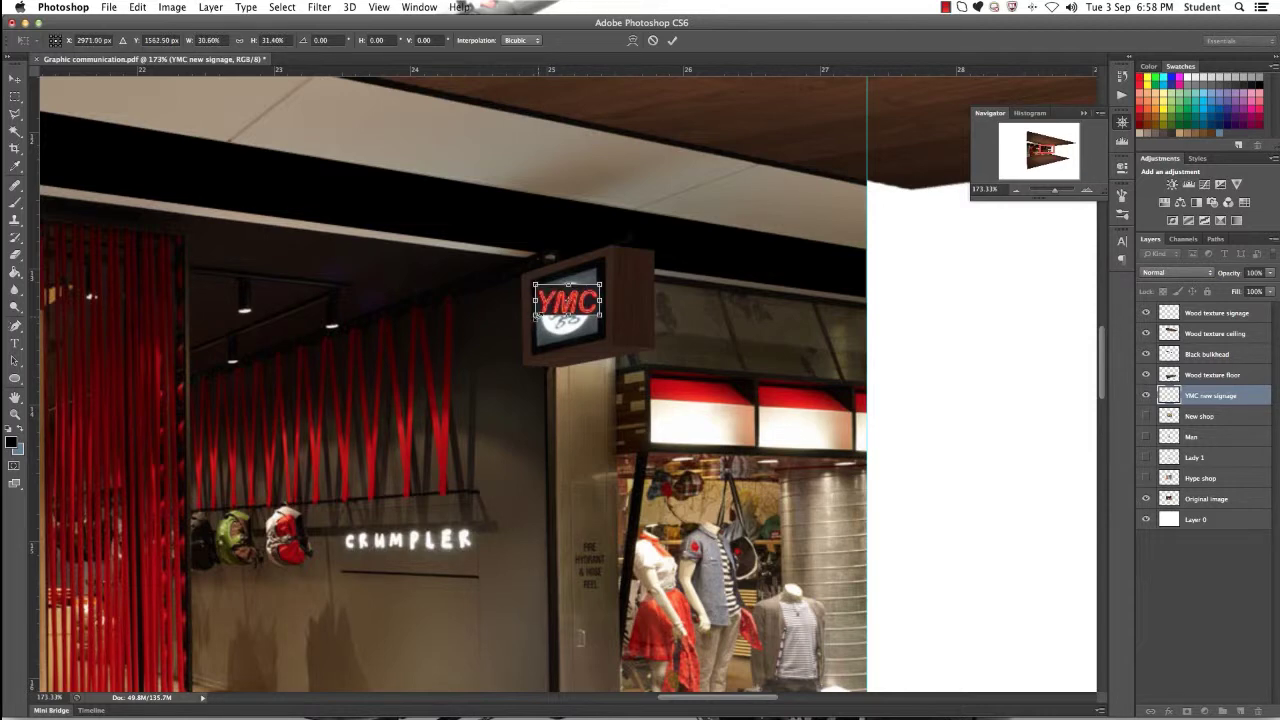
pyautogui.press('Return')
# Step: Distort the YMC lettering so its upper and lower edges slope with the perspective of the hanging sign's lightbox face
pyautogui.click(15, 413)
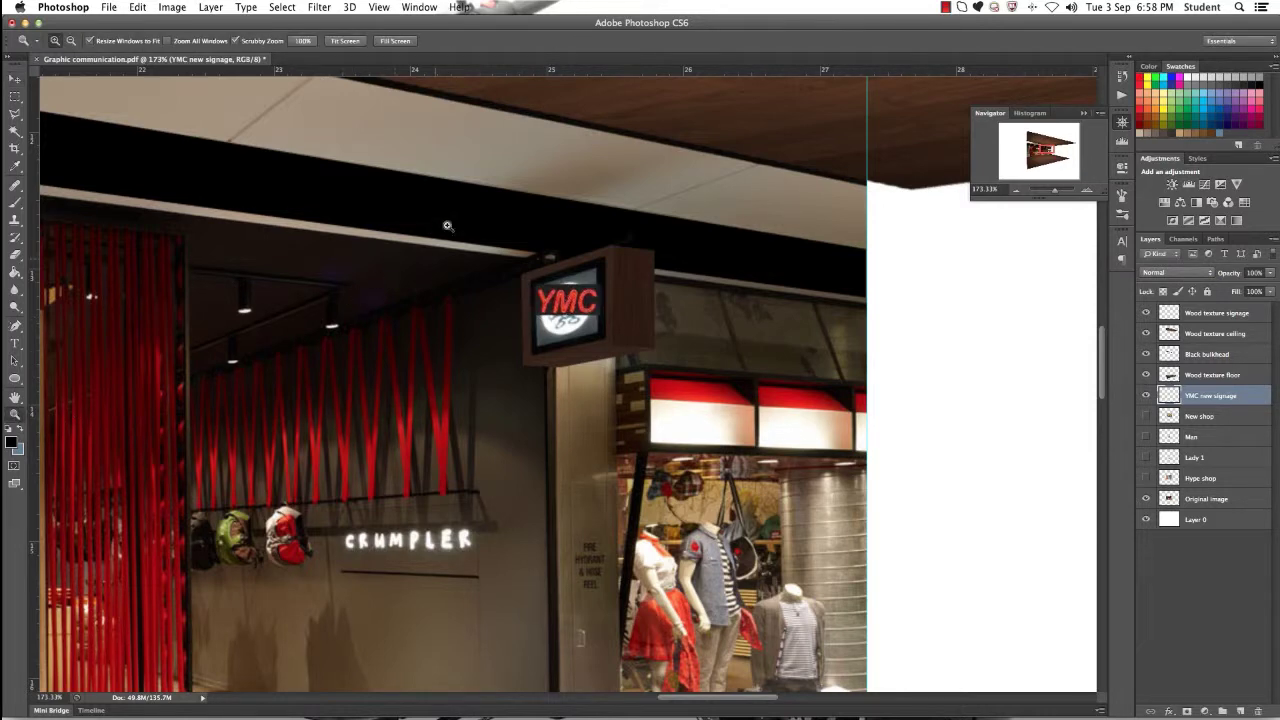
pyautogui.moveTo(531, 229); pyautogui.dragTo(614, 234)
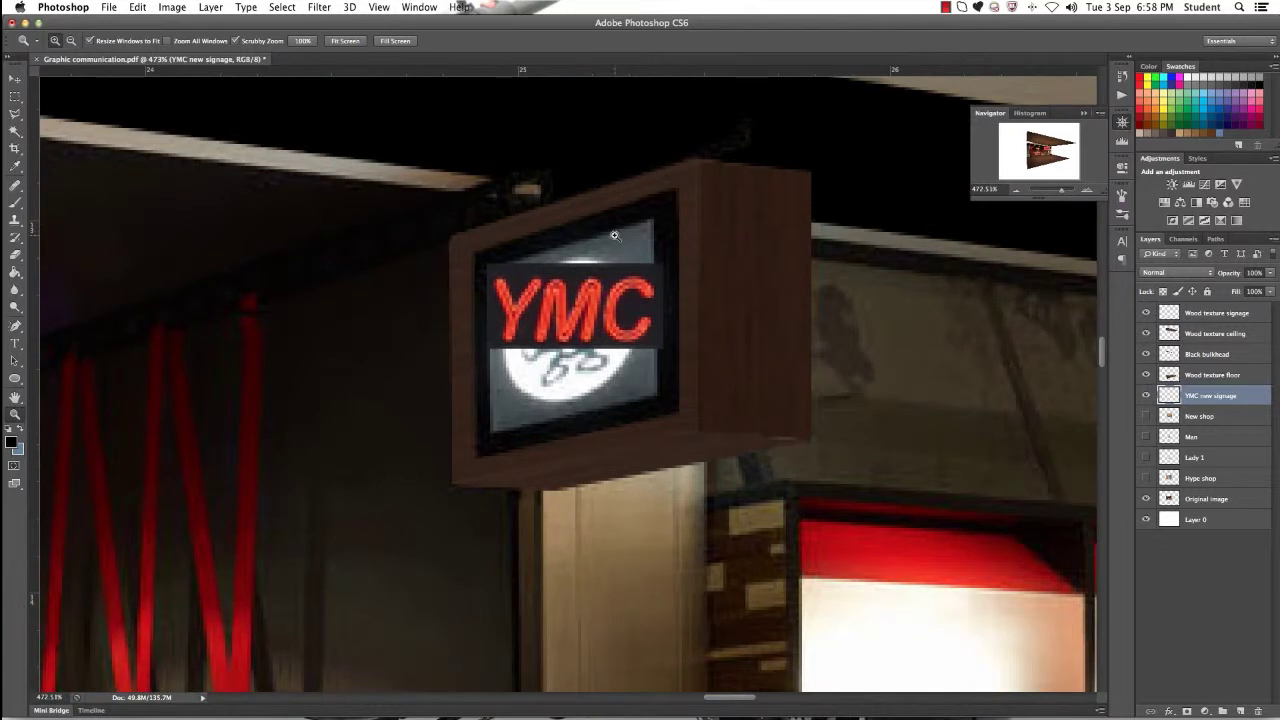
pyautogui.press('super+t')
pyautogui.rightClick(600, 292)
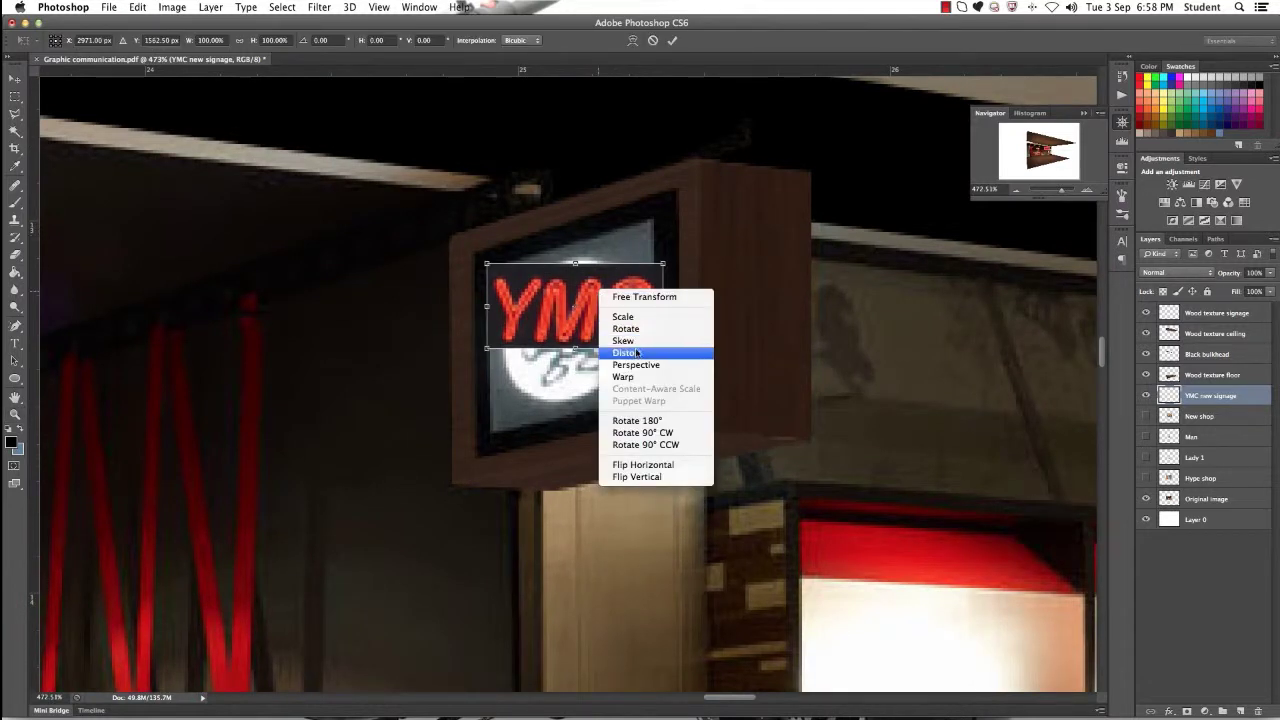
pyautogui.click(647, 335)
pyautogui.moveTo(665, 266); pyautogui.dragTo(662, 216)
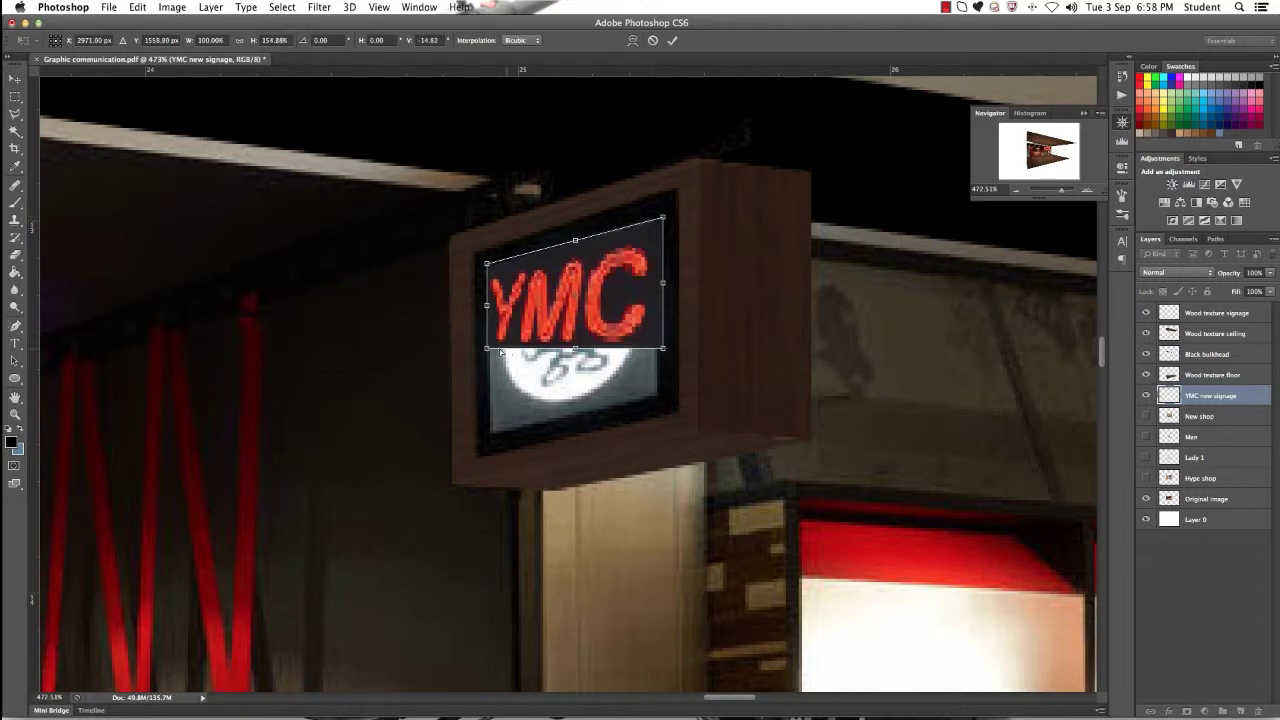
pyautogui.moveTo(487, 349); pyautogui.dragTo(497, 386)
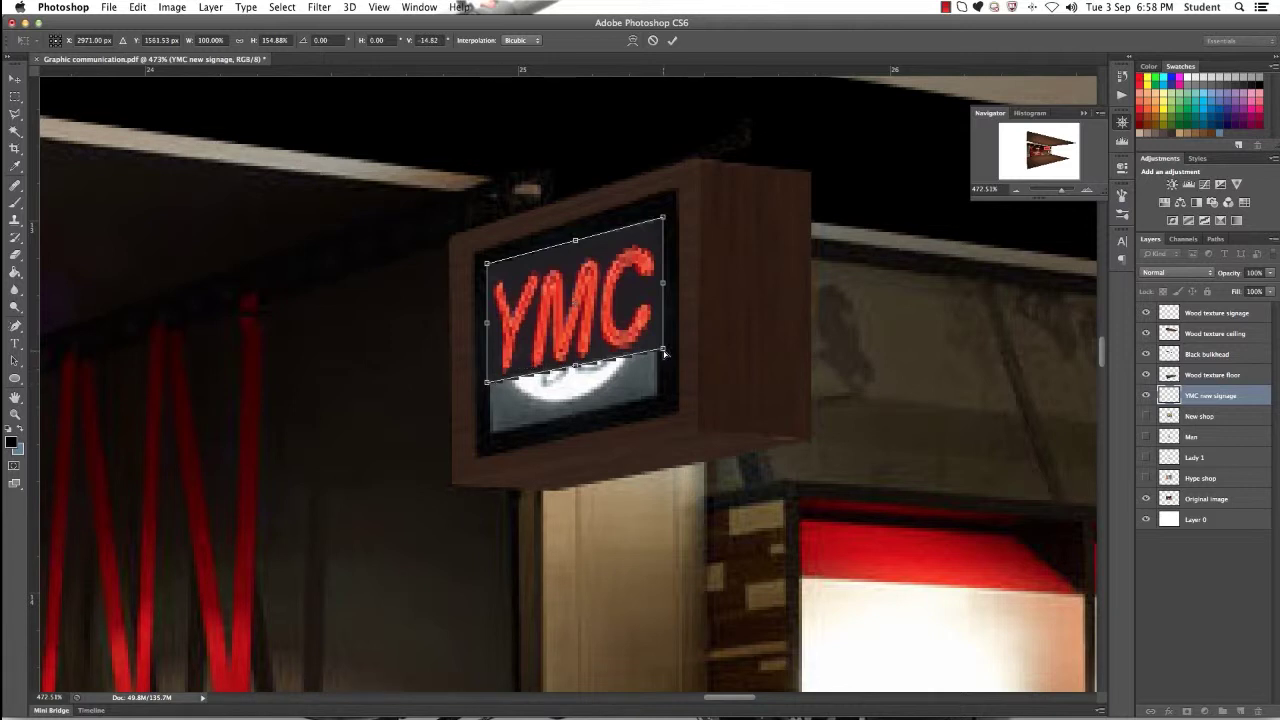
pyautogui.moveTo(665, 349); pyautogui.dragTo(665, 346)
pyautogui.press('Return')
# Step: Sample the dark backdrop around the YMC lettering as the foreground colour
pyautogui.press('z')
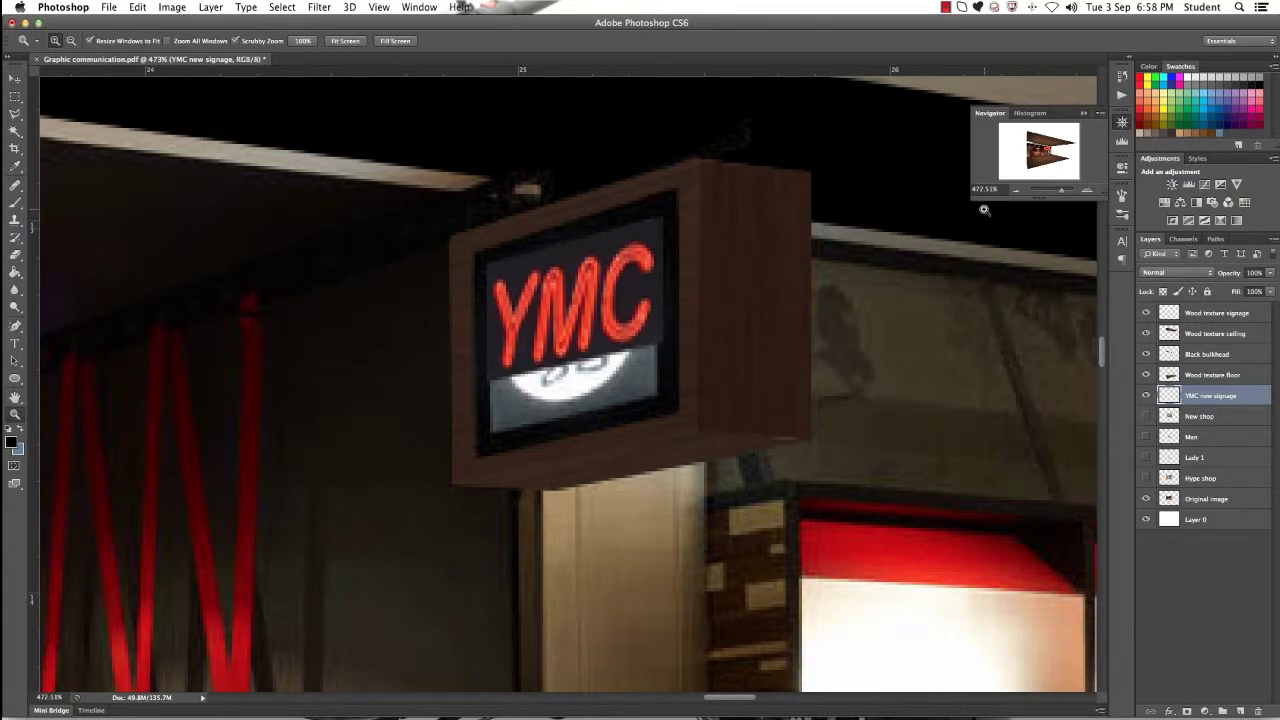
pyautogui.moveTo(1002, 189); pyautogui.dragTo(928, 186)
pyautogui.press('BackSpace')
pyautogui.write('100')
pyautogui.press('Return')
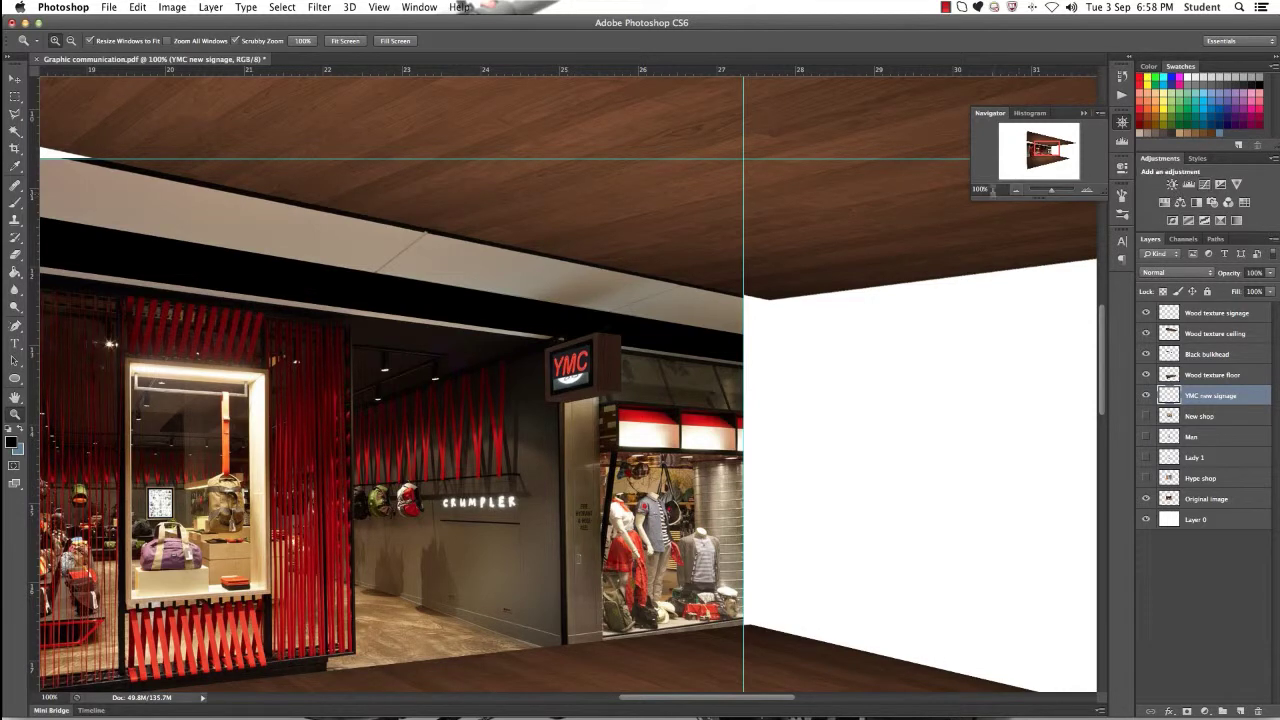
pyautogui.write('500')
pyautogui.press('Return')
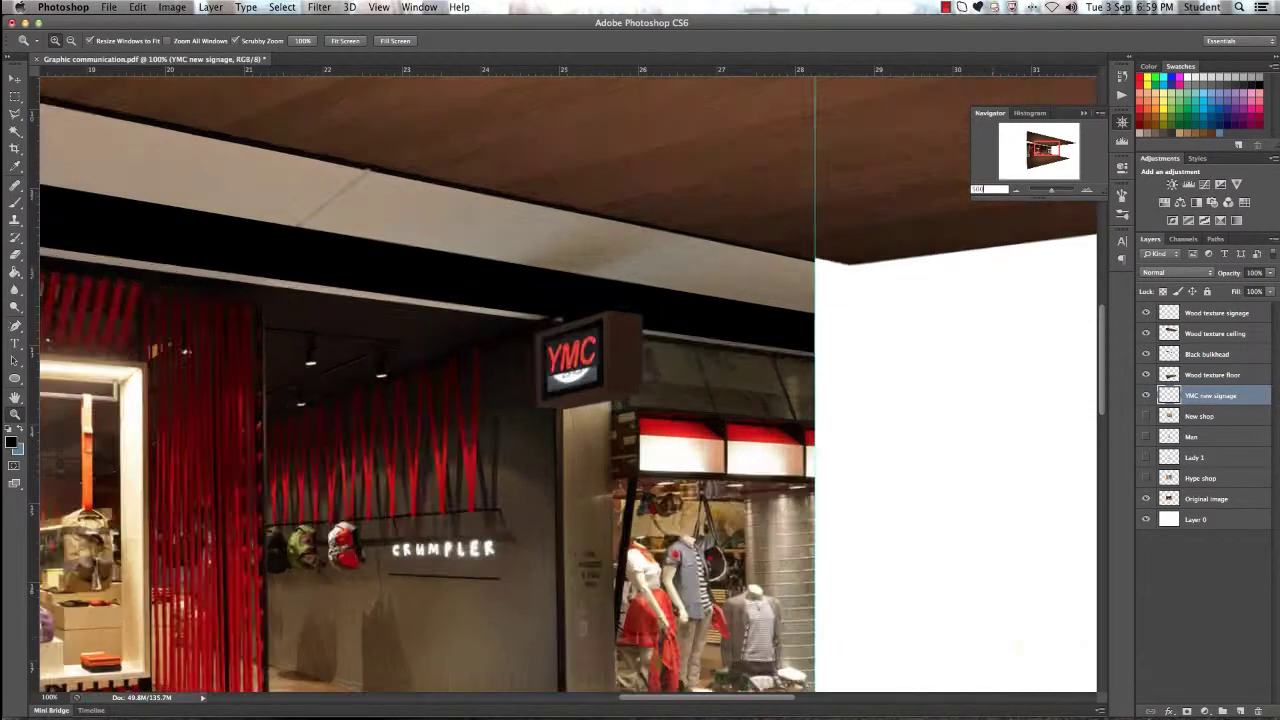
pyautogui.press('Return')
pyautogui.scroll(1, 749, 323)
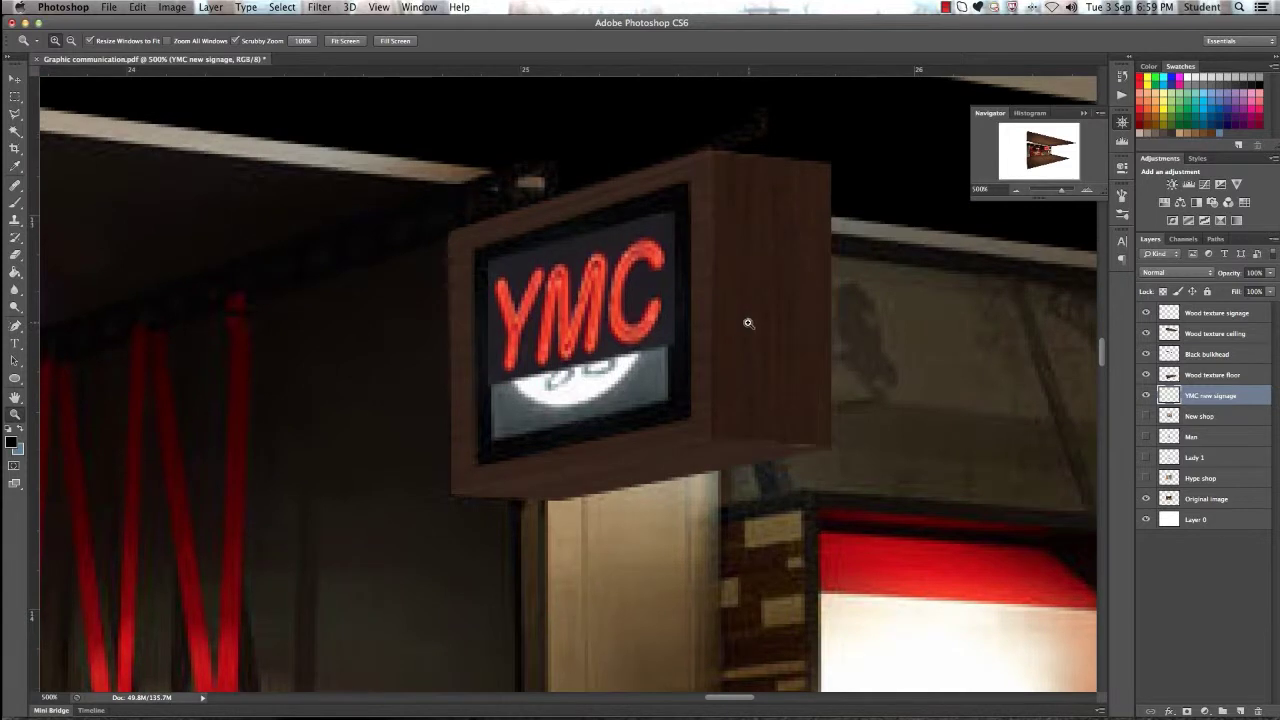
pyautogui.click(15, 114)
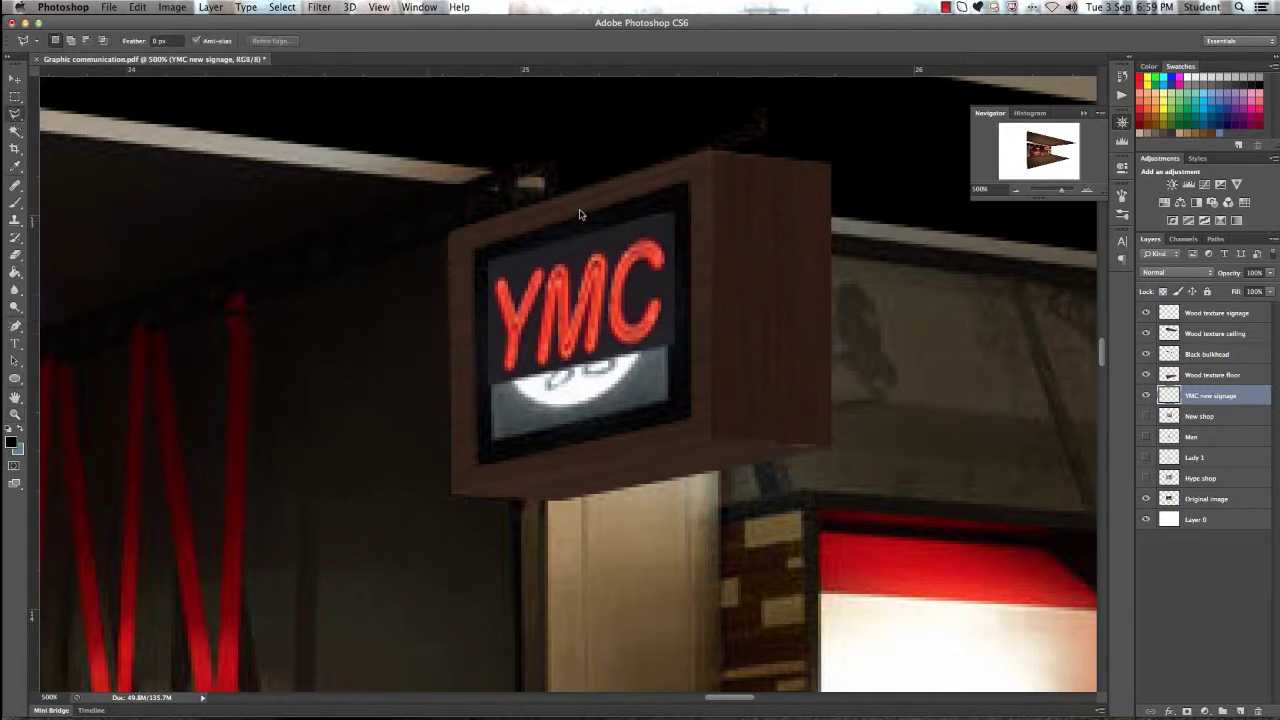
pyautogui.click(671, 215)
pyautogui.press('Escape')
pyautogui.press('i')
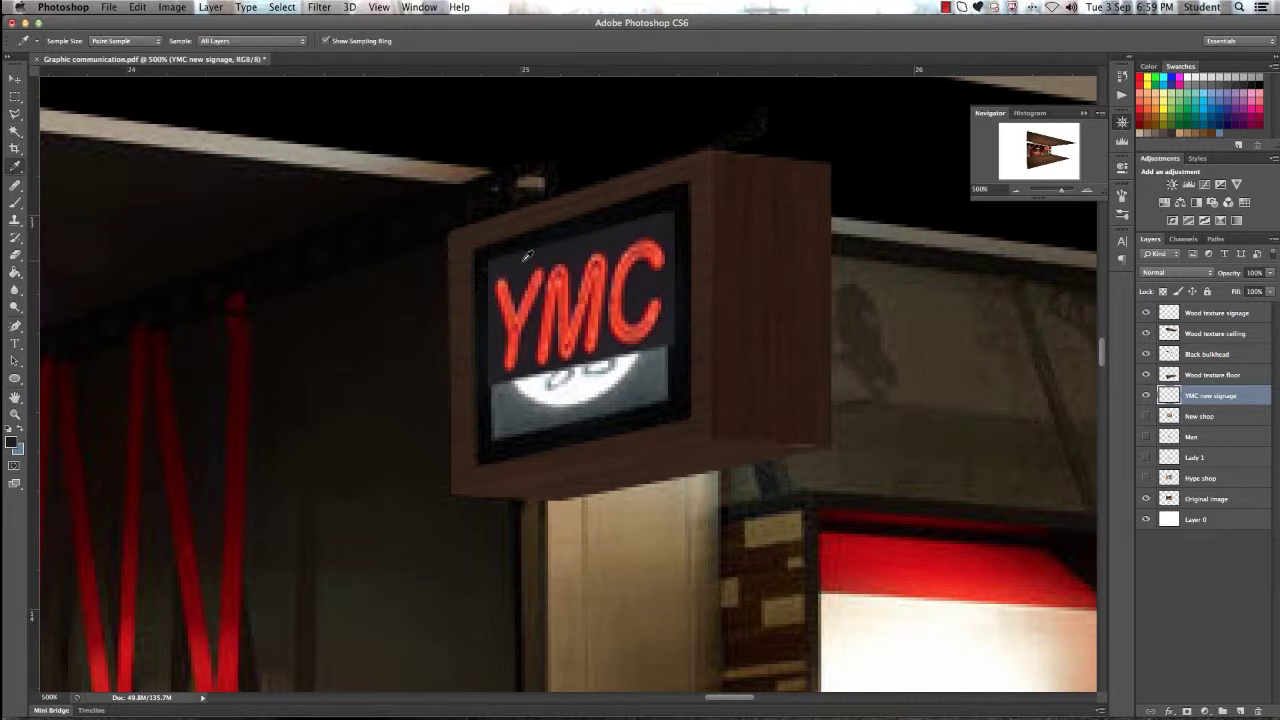
# Step: Add a new layer directly beneath YMC new signage and name it signage background
pyautogui.click(1240, 711)
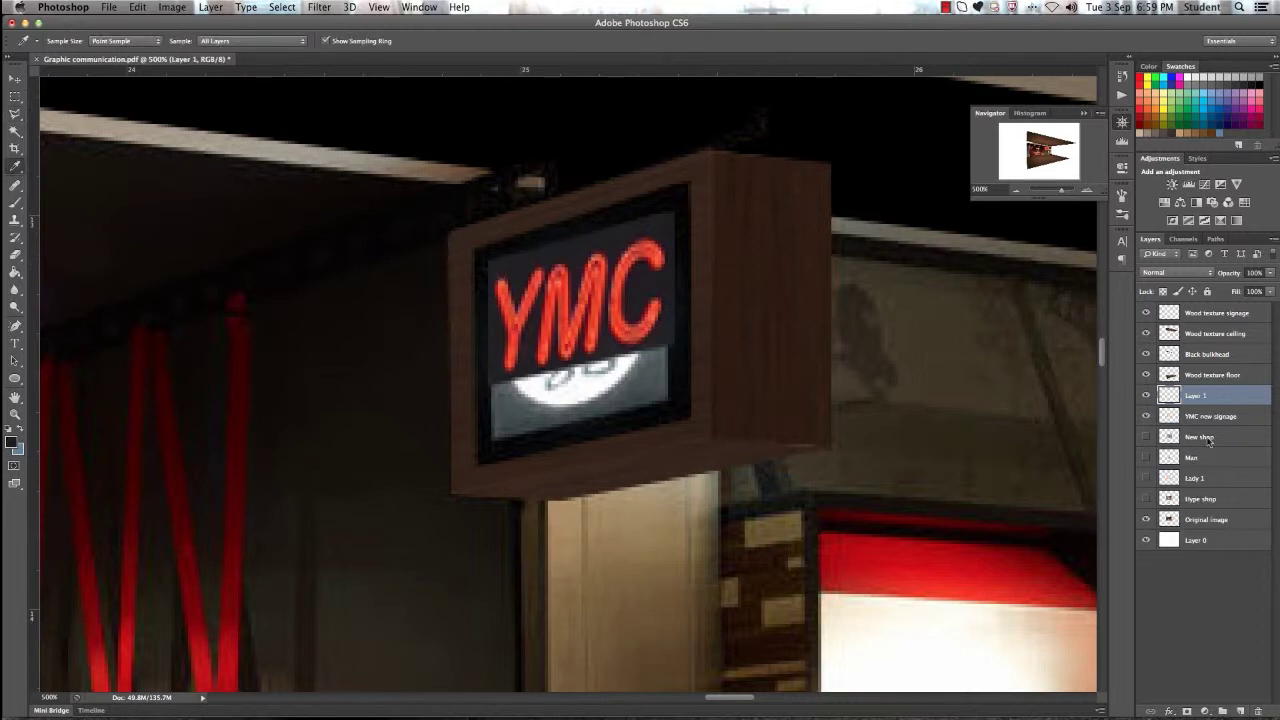
pyautogui.moveTo(1197, 402); pyautogui.dragTo(1193, 427)
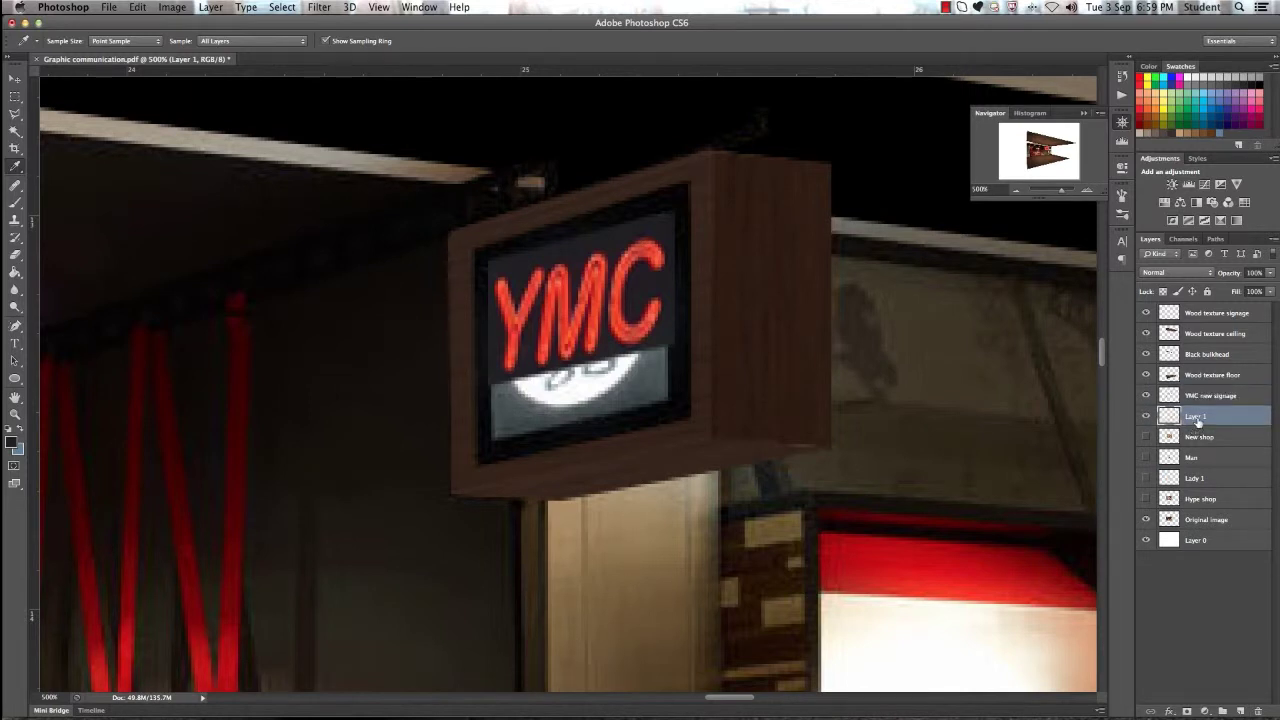
pyautogui.doubleClick(1196, 417)
pyautogui.write('B')
pyautogui.press('Return')
# Step: Outline the front face of the hanging sign with a polygonal selection just outside the black lightbox frame
pyautogui.click(15, 113)
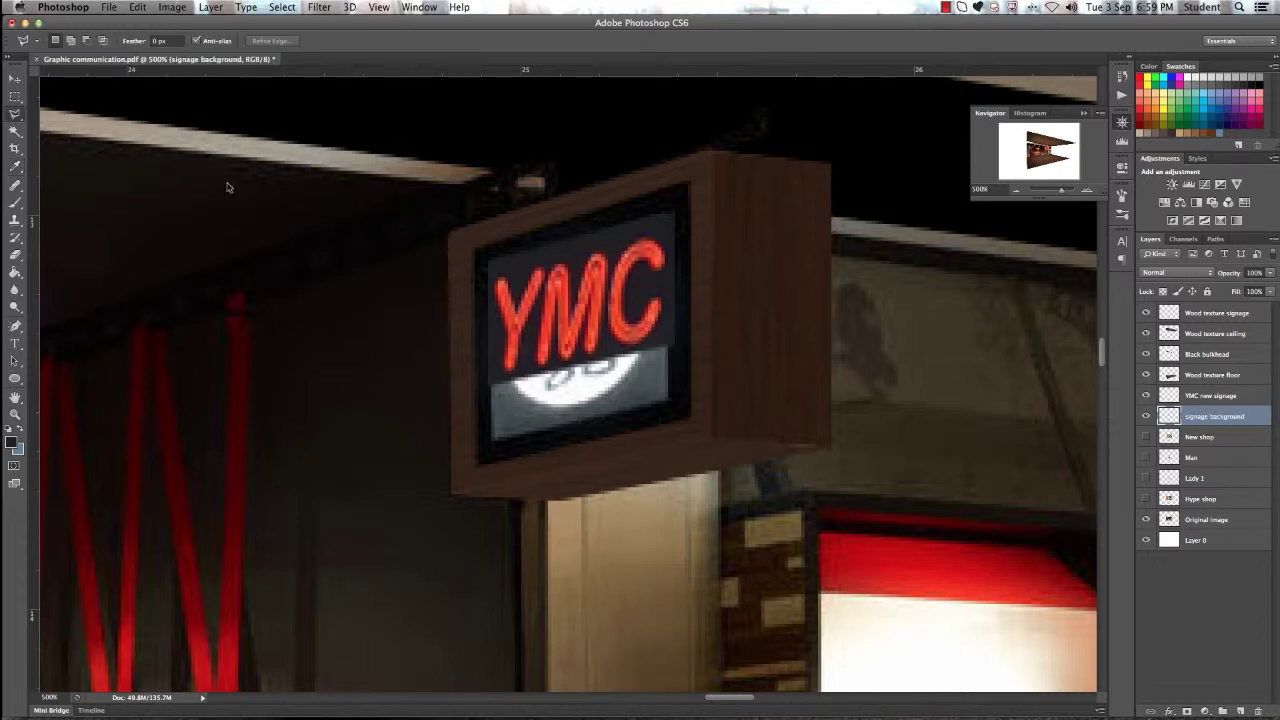
pyautogui.click(469, 243)
pyautogui.click(469, 475)
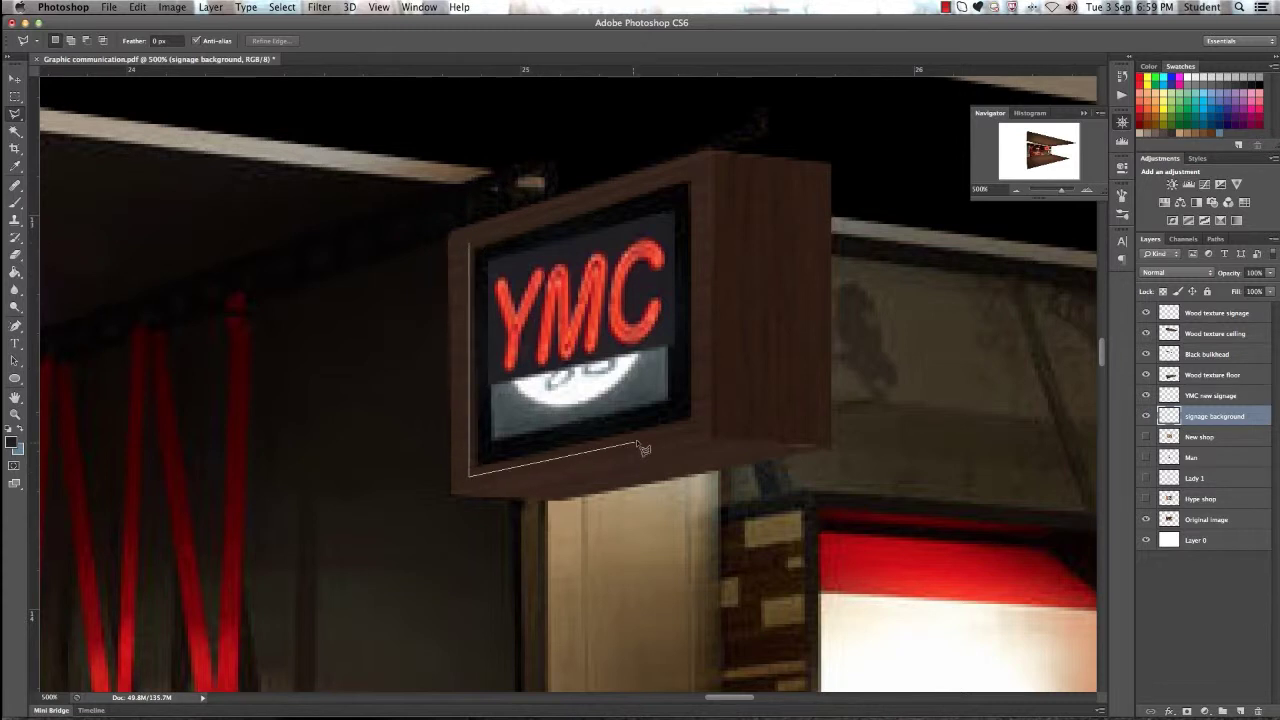
pyautogui.click(698, 428)
pyautogui.click(700, 172)
pyautogui.click(575, 198)
pyautogui.click(477, 248)
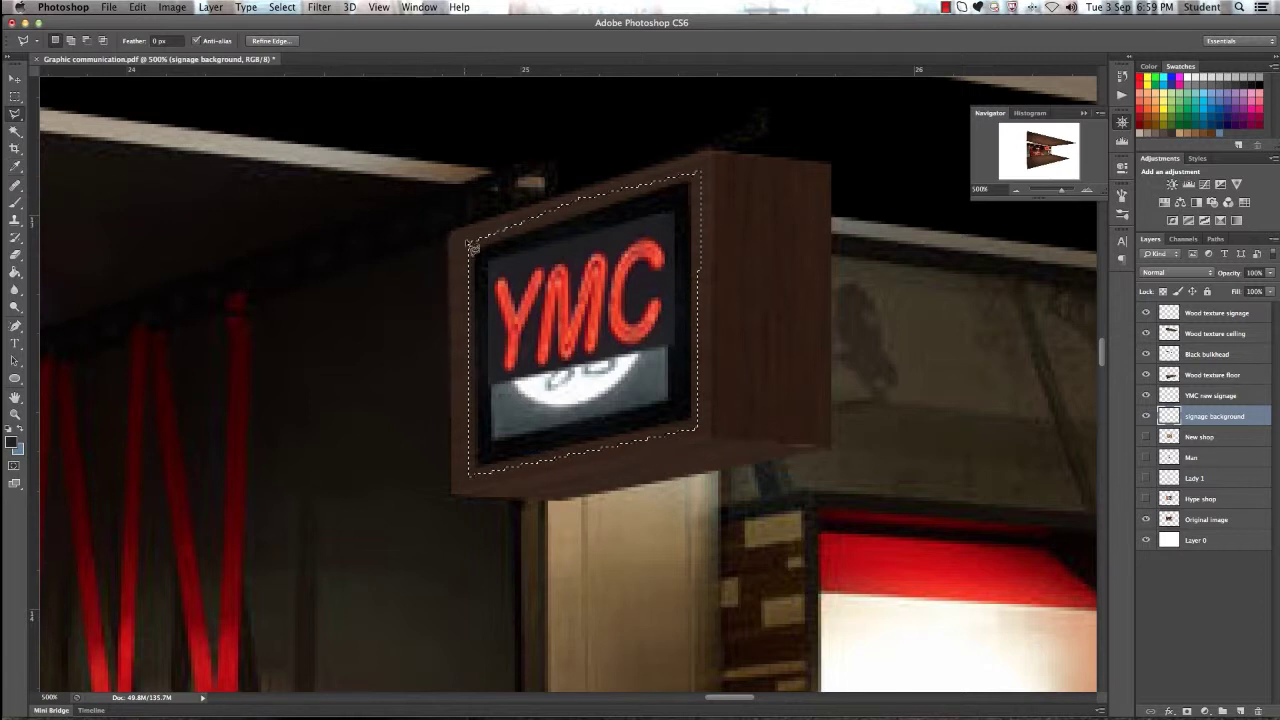
# Step: Brush the sampled dark colour over the selected sign face on the signage background layer and clear the selection
pyautogui.click(16, 167)
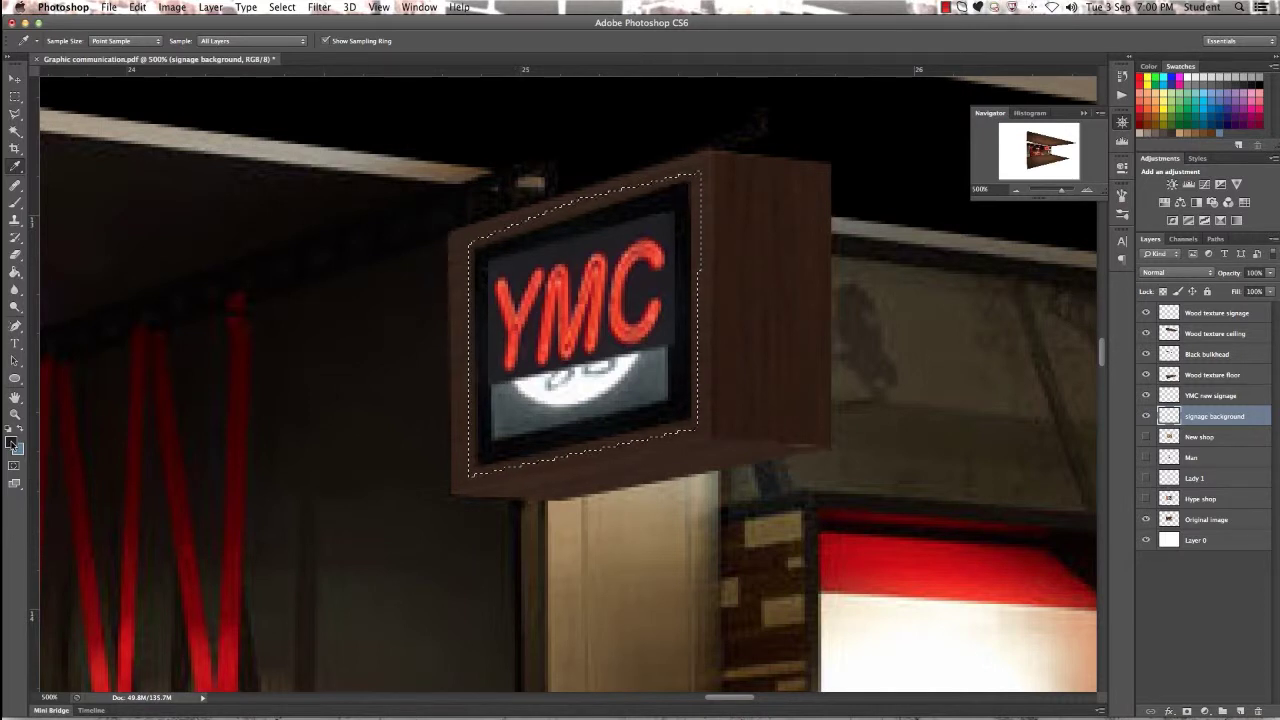
pyautogui.click(16, 205)
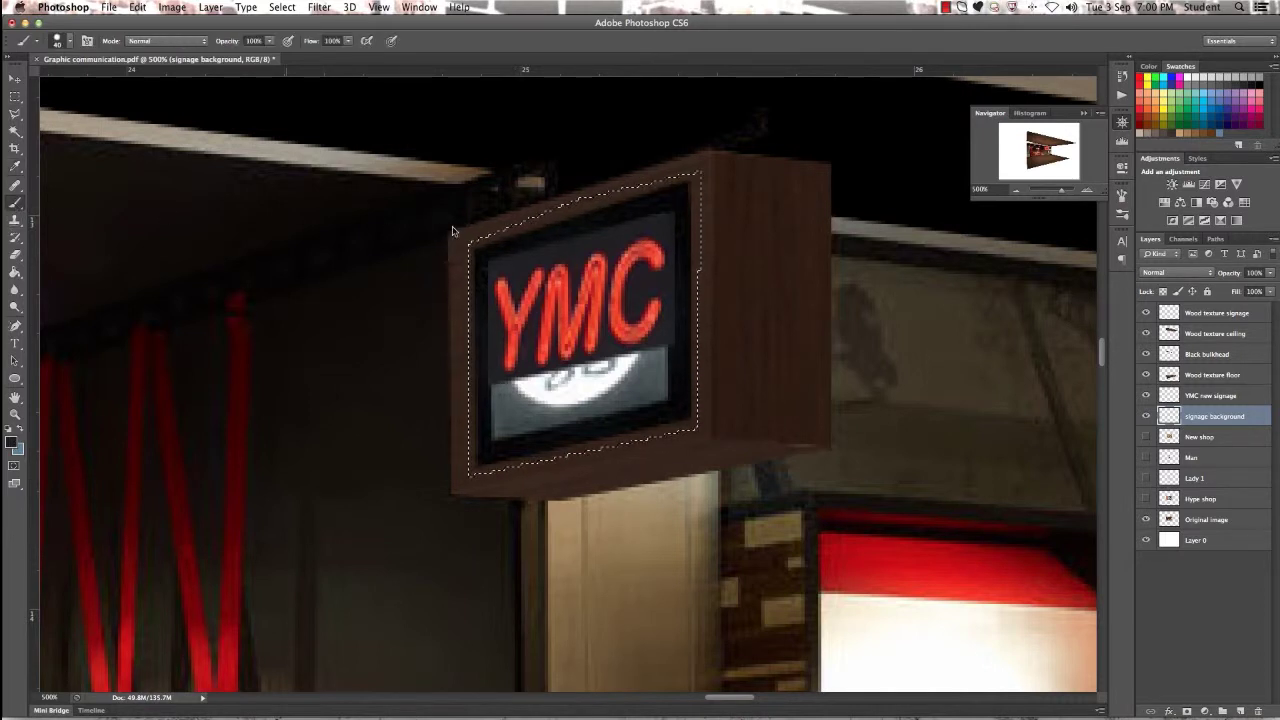
pyautogui.moveTo(570, 255)
pyautogui.mouseDown()
pyautogui.moveTo(644, 318)
pyautogui.moveTo(719, 321)
pyautogui.moveTo(705, 224)
pyautogui.moveTo(675, 188)
pyautogui.moveTo(543, 260)
pyautogui.moveTo(482, 335)
pyautogui.moveTo(507, 492)
pyautogui.mouseUp()
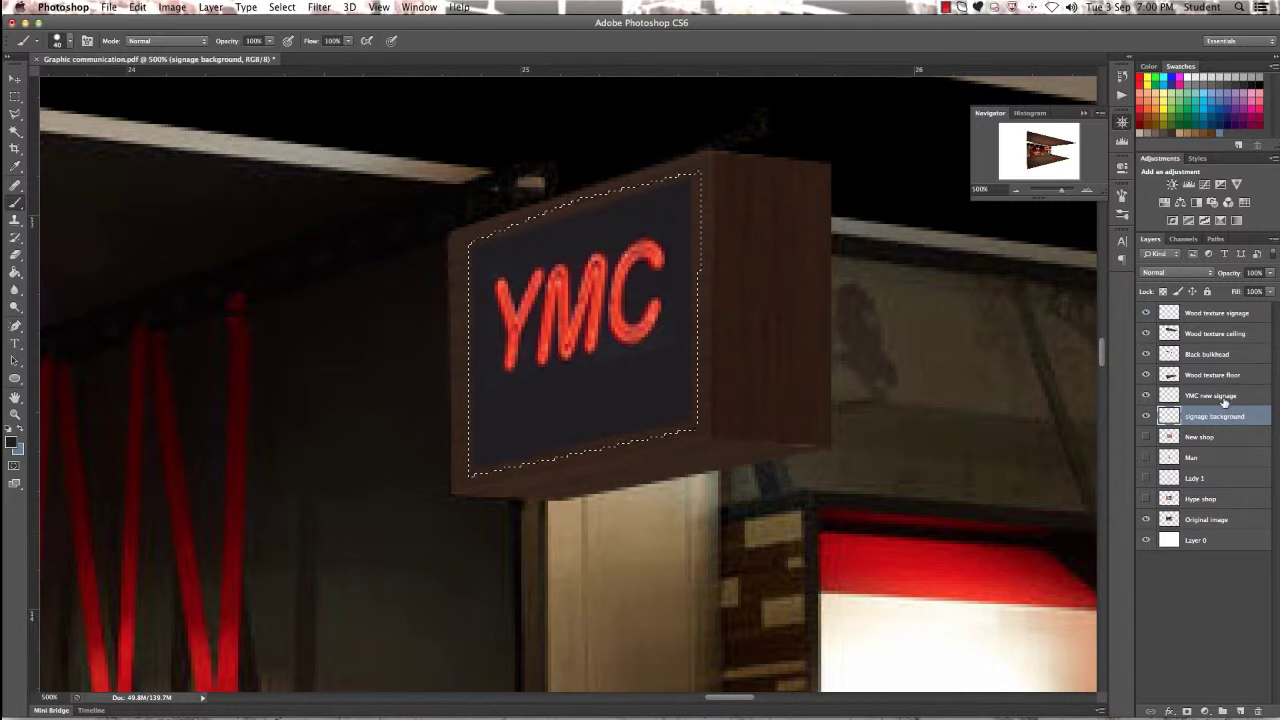
pyautogui.click(1226, 398)
pyautogui.click(15, 96)
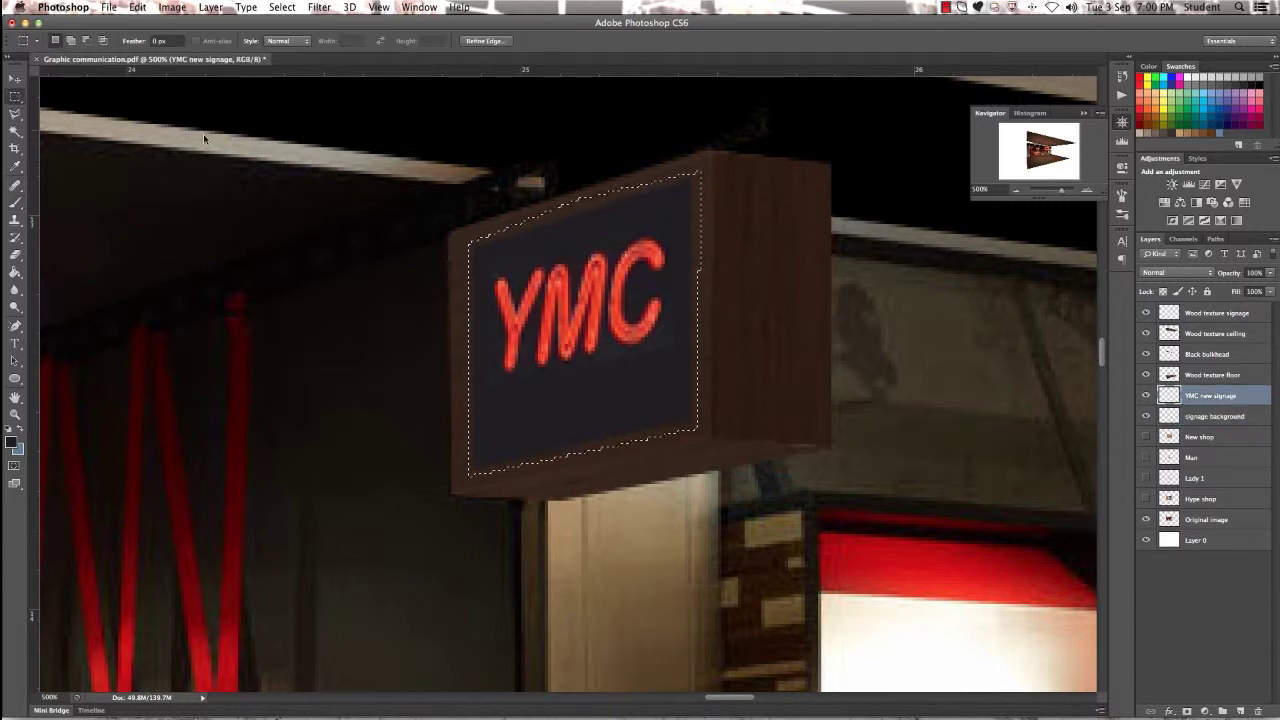
pyautogui.rightClick(200, 130)
pyautogui.click(240, 146)
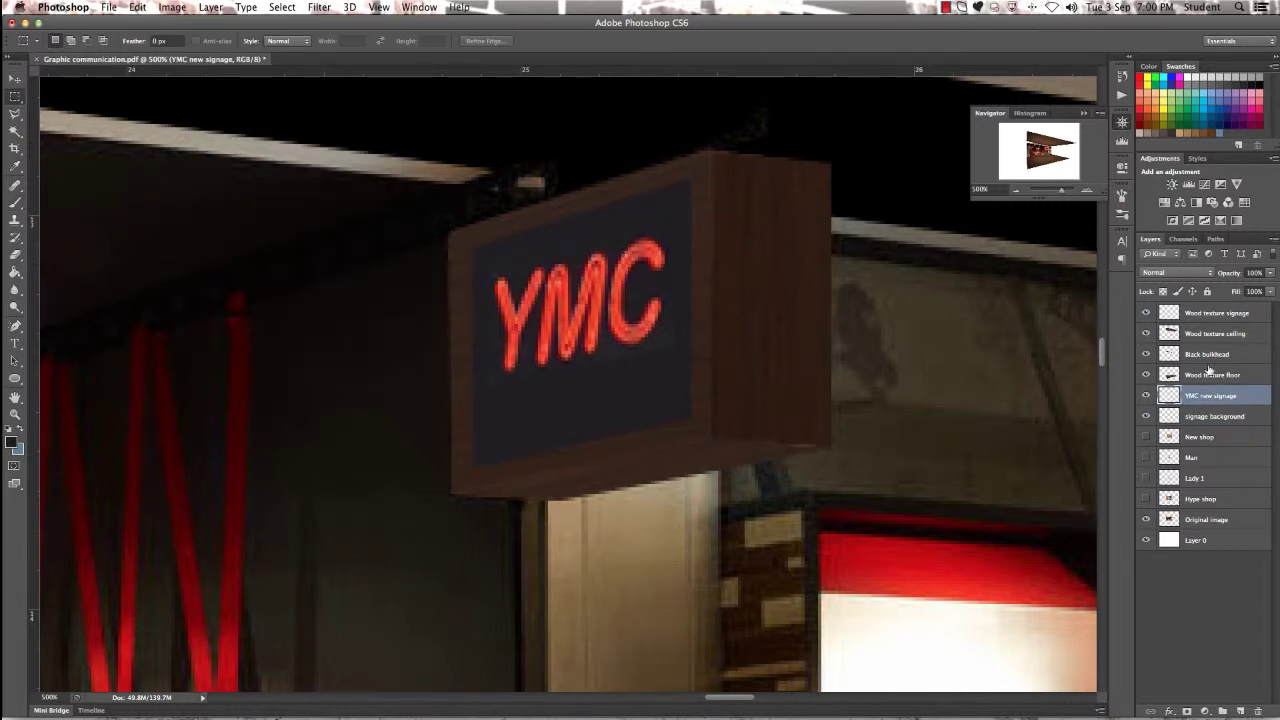
# Step: Move the lettering on the YMC new signage layer slightly down and right to centre it on the dark sign face
pyautogui.click(1212, 374)
pyautogui.click(1220, 394)
pyautogui.click(15, 80)
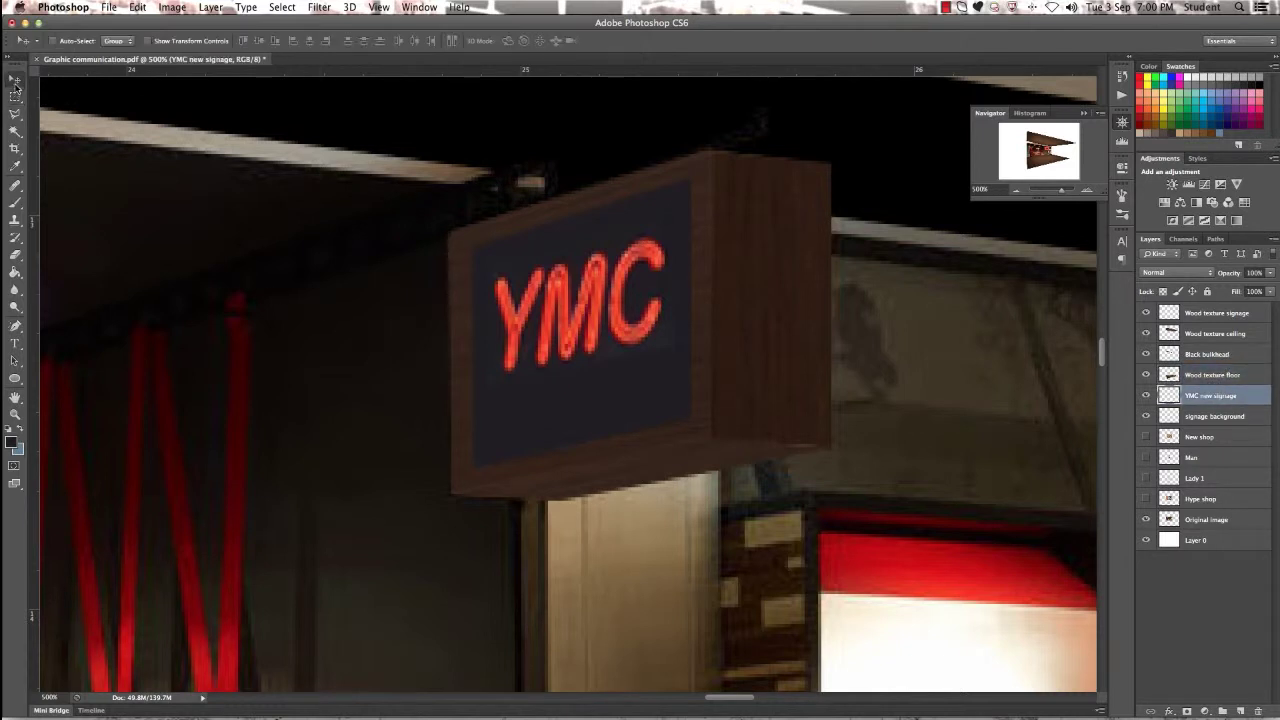
pyautogui.moveTo(620, 315)
pyautogui.mouseDown()
pyautogui.moveTo(617, 328)
pyautogui.moveTo(617, 313)
pyautogui.mouseUp()
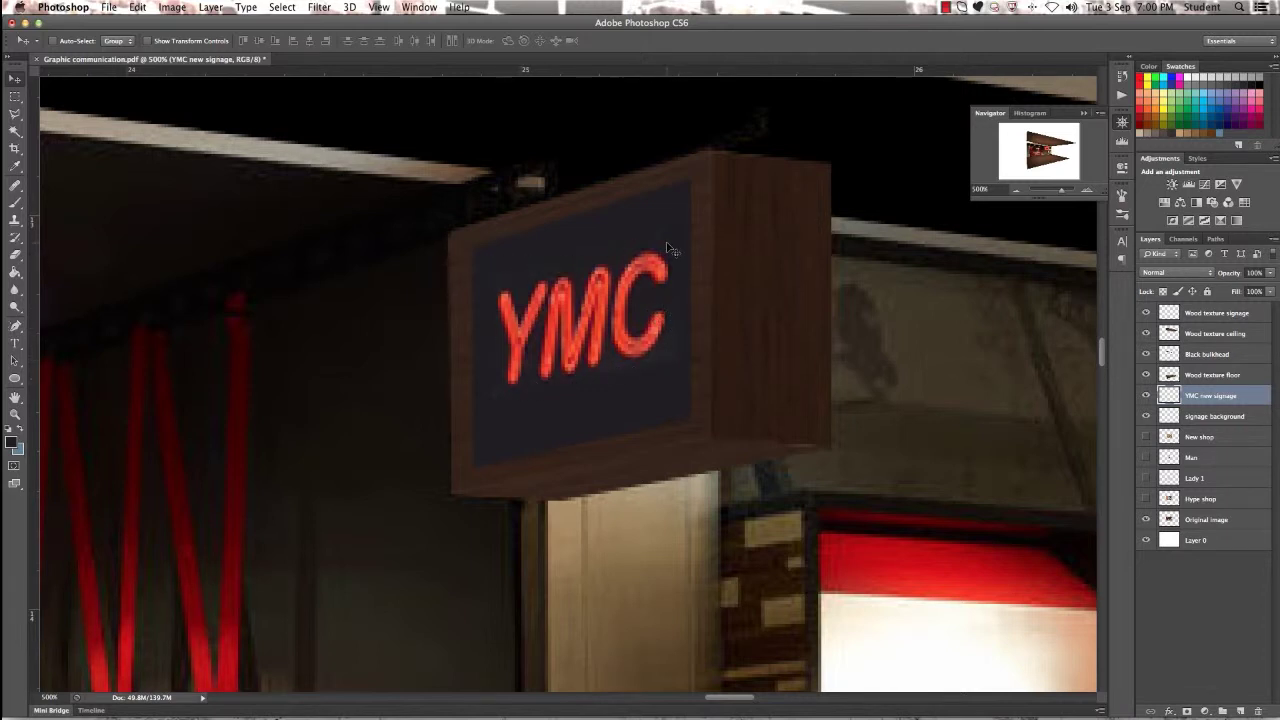
# Step: Set the Eraser to a soft round 34 px tip at 24% opacity
pyautogui.click(16, 254)
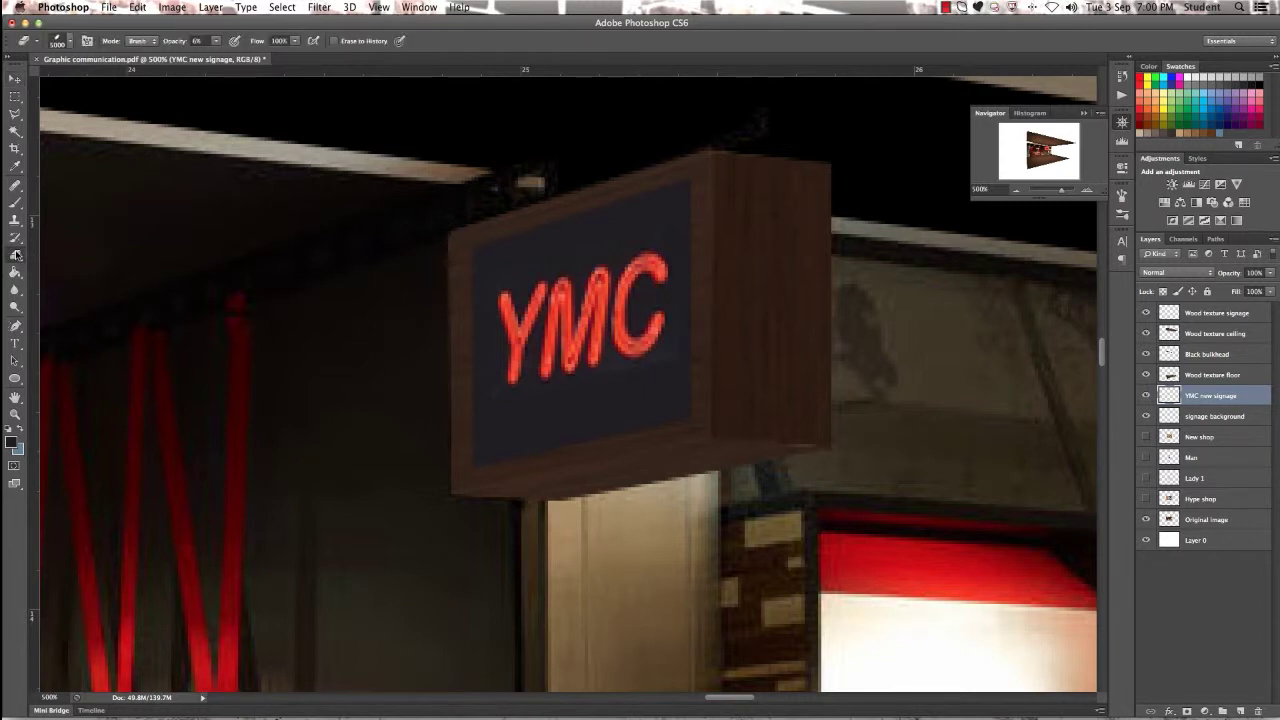
pyautogui.click(69, 44)
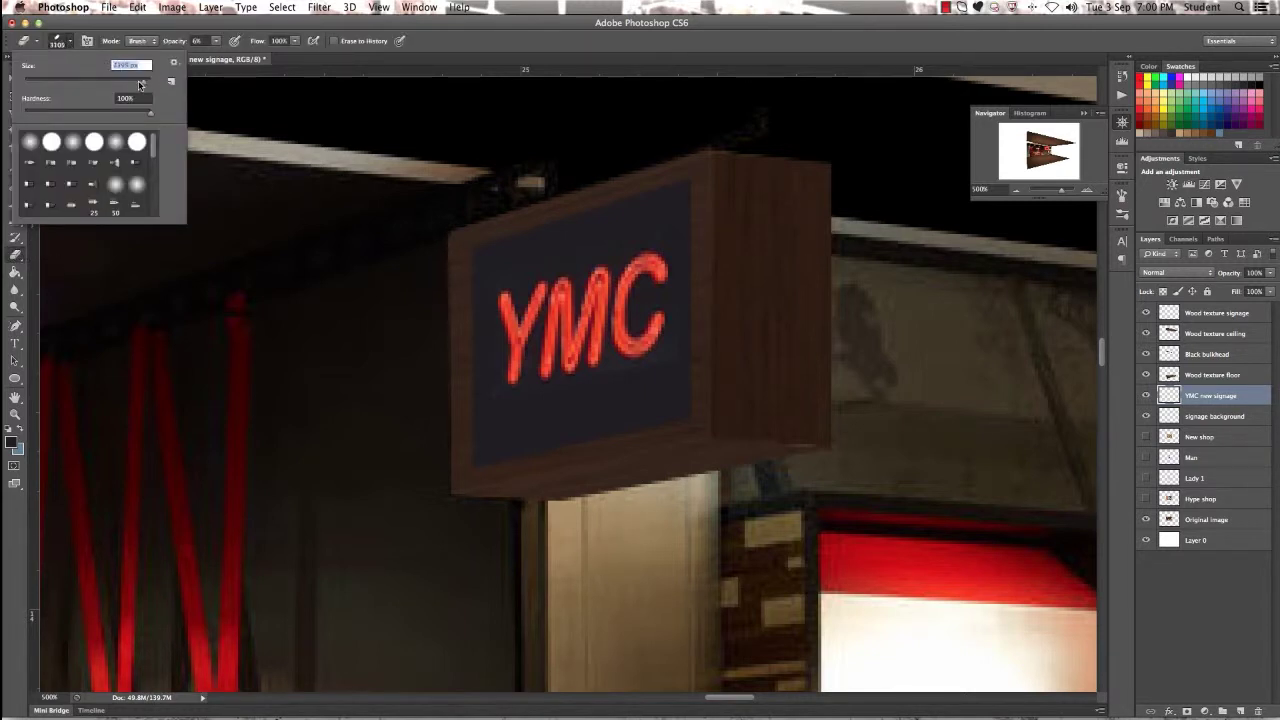
pyautogui.moveTo(140, 84); pyautogui.dragTo(94, 85)
pyautogui.click(94, 141)
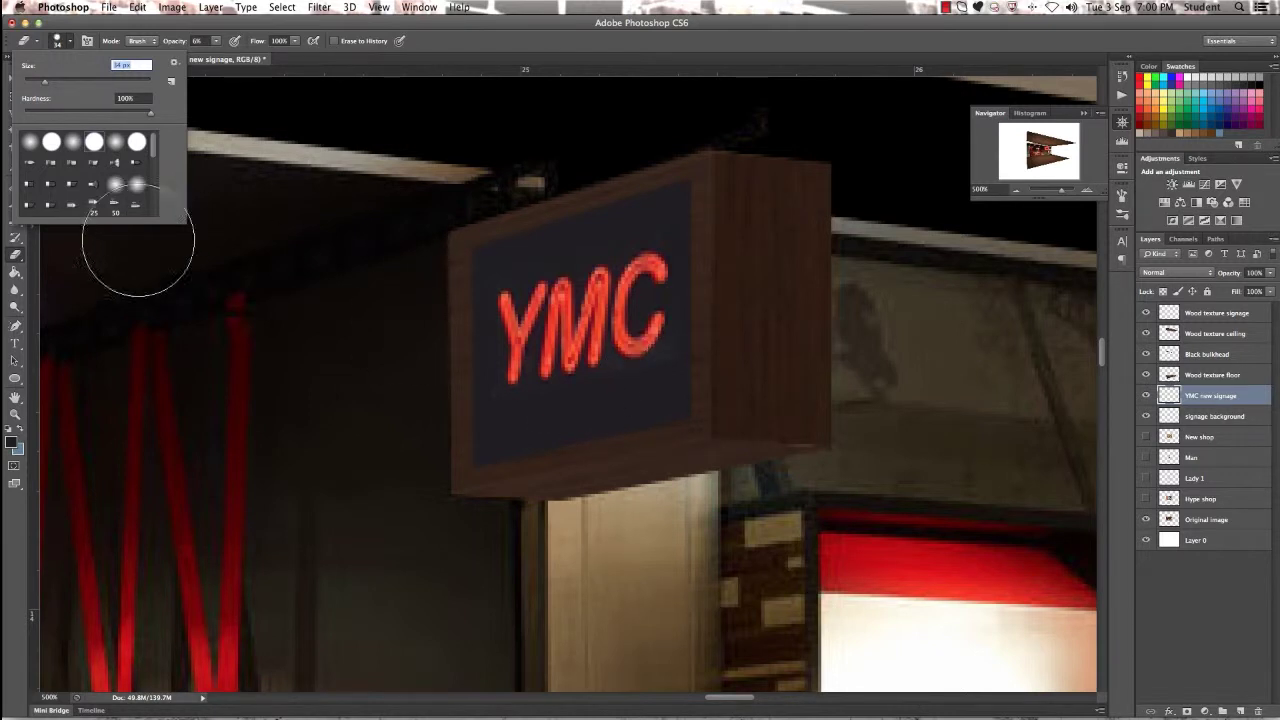
pyautogui.click(115, 141)
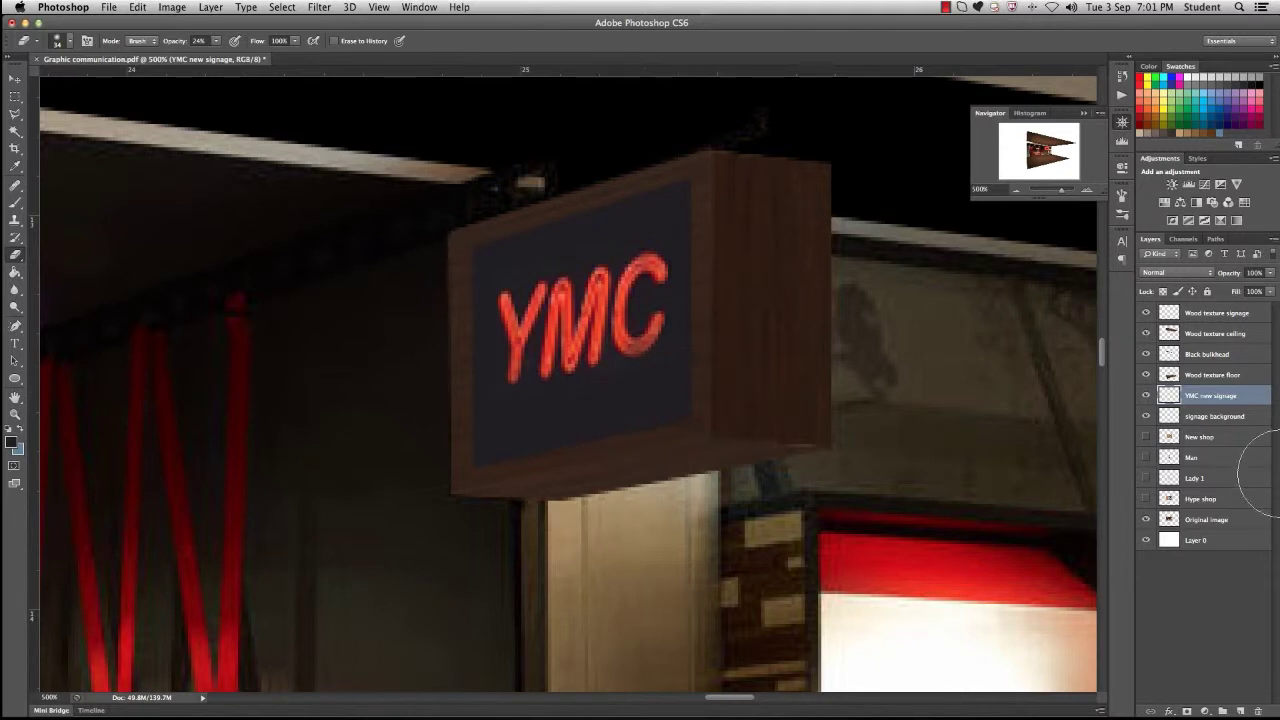
# Step: Merge the YMC new signage and signage background layers into a single layer
pyautogui.click(1228, 418)
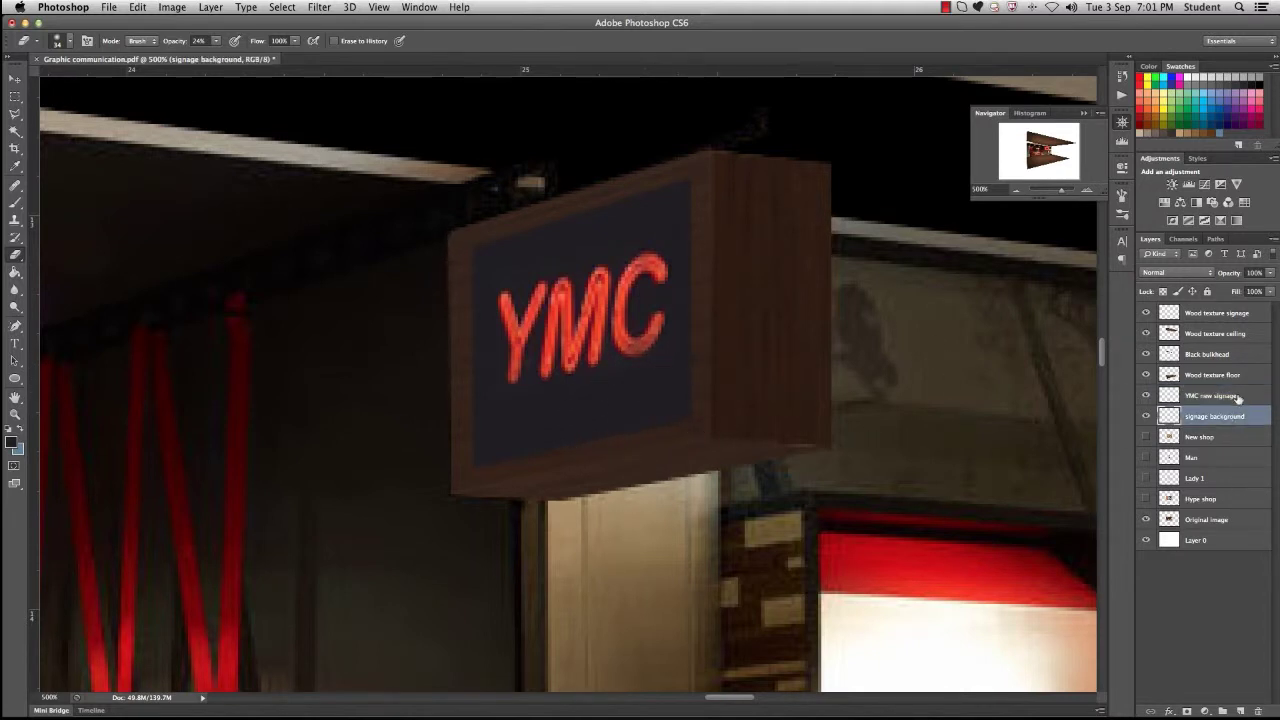
pyautogui.click(1240, 397)
pyautogui.keyDown('shift'); pyautogui.click(1243, 418); pyautogui.keyUp('shift')
pyautogui.rightClick(1243, 418)
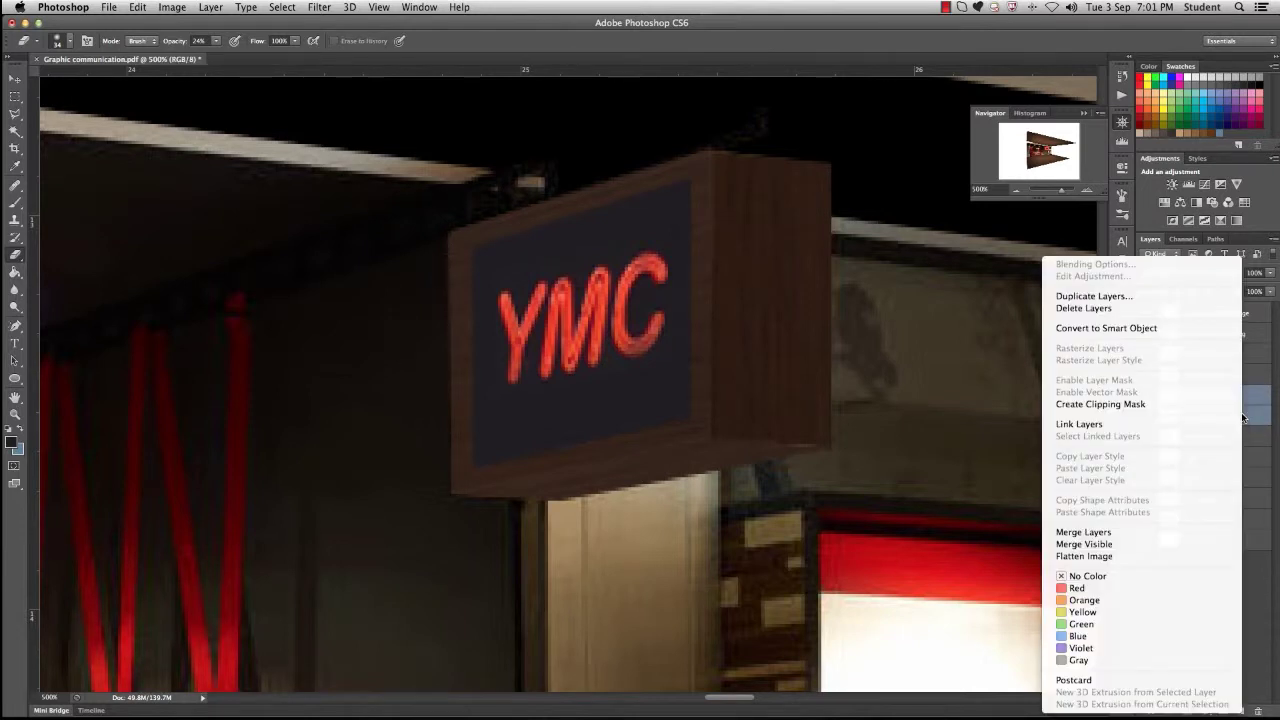
pyautogui.click(1141, 533)
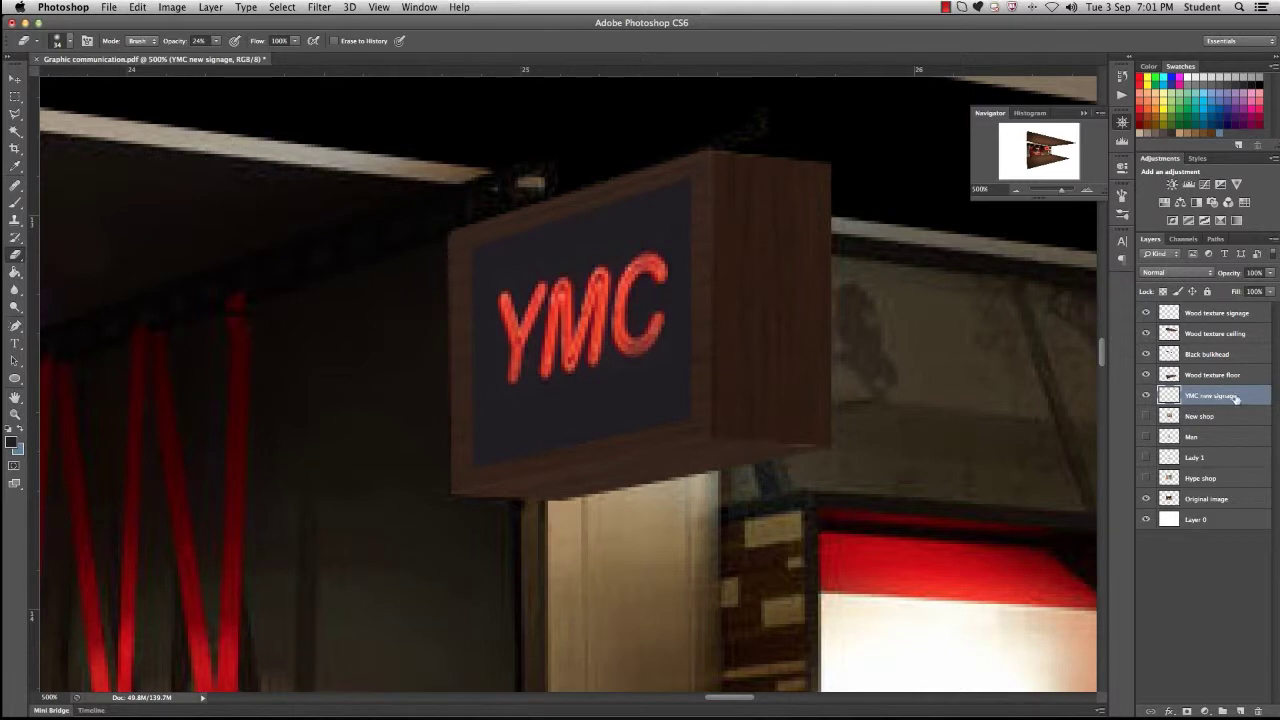
# Step: Compare the hanging sign with the merged YMC new signage layer hidden and shown, and review it within the whole shopfront
pyautogui.click(1147, 396)
pyautogui.click(1147, 396)
pyautogui.click(1147, 396)
pyautogui.click(1147, 396)
pyautogui.moveTo(1062, 196); pyautogui.dragTo(1050, 198)
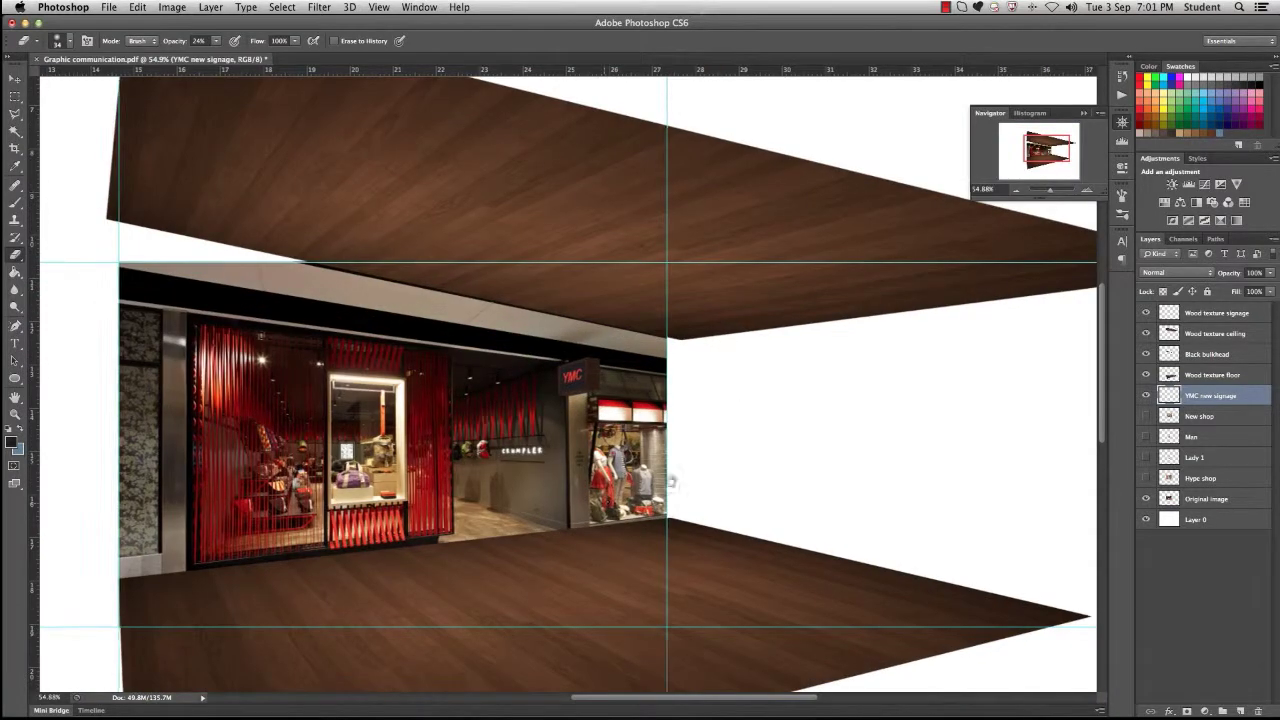
pyautogui.moveTo(598, 504); pyautogui.dragTo(749, 447)
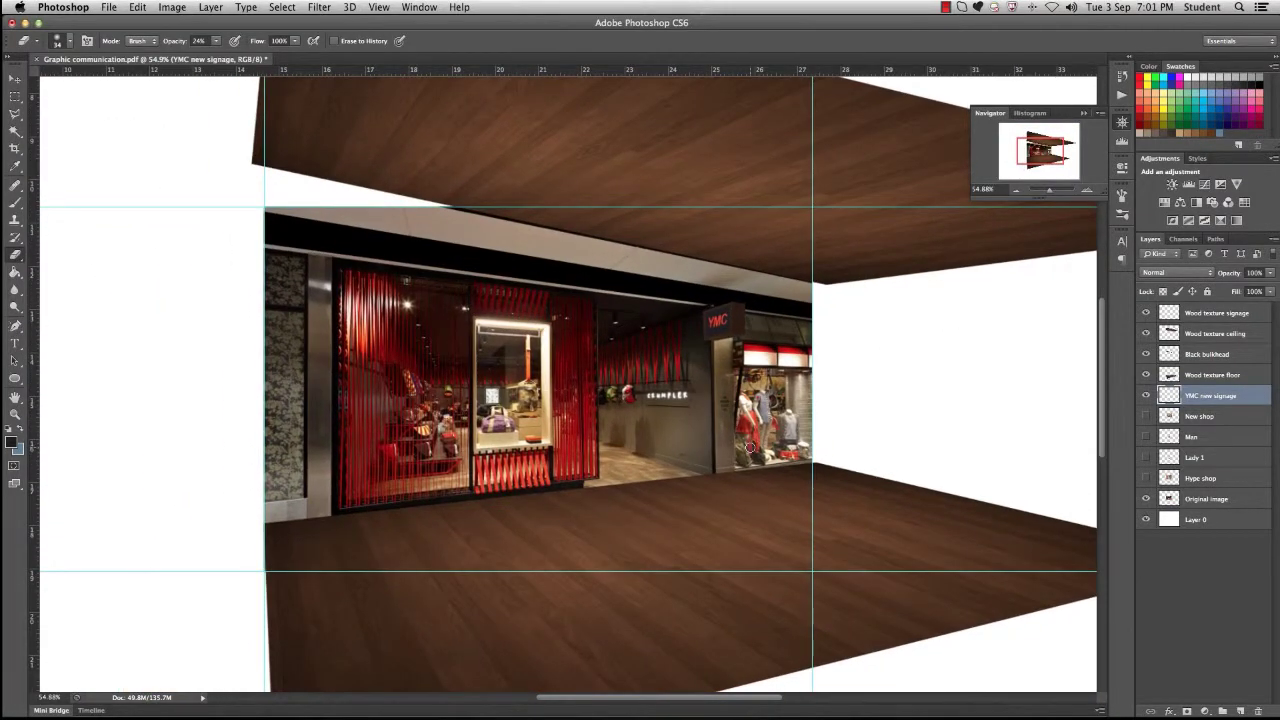